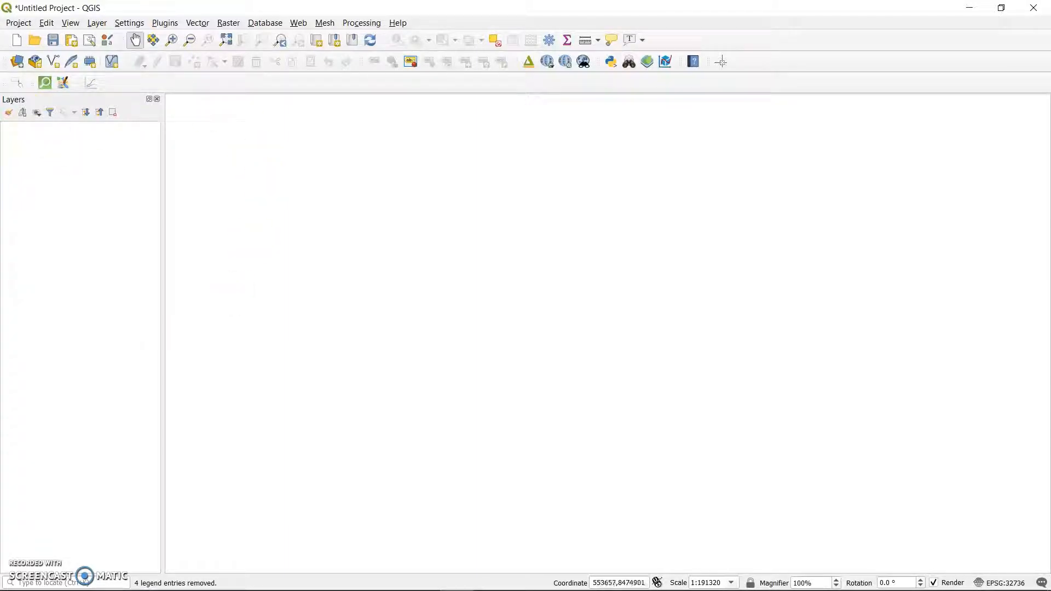
Add the raster file dem file-lilongwe from the Catchment and Streams folder to the project.
{"action": "left_click", "coordinate": [17, 62]}
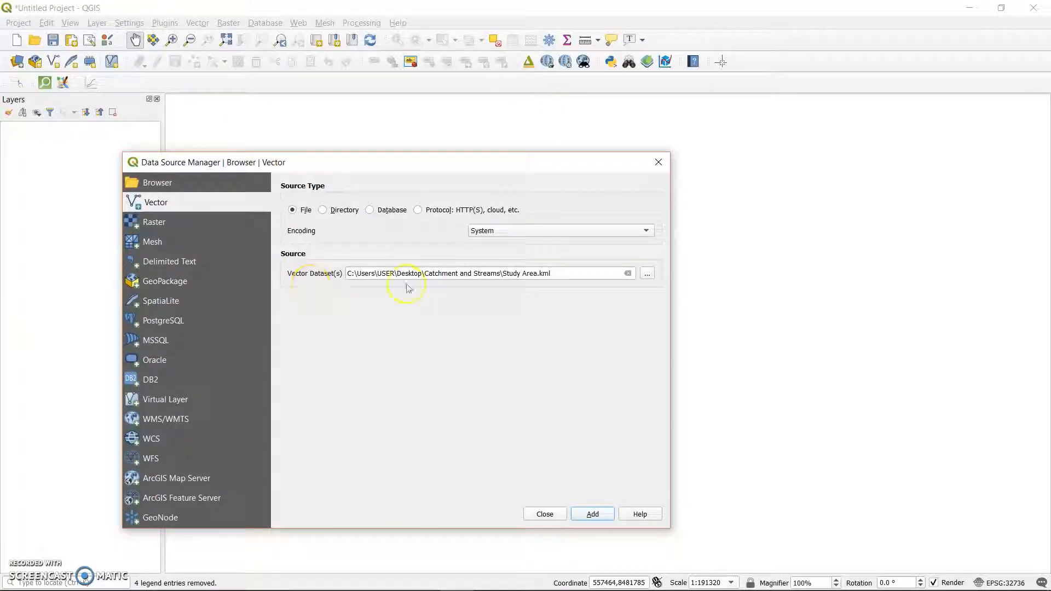
{"action": "left_click", "coordinate": [167, 222]}
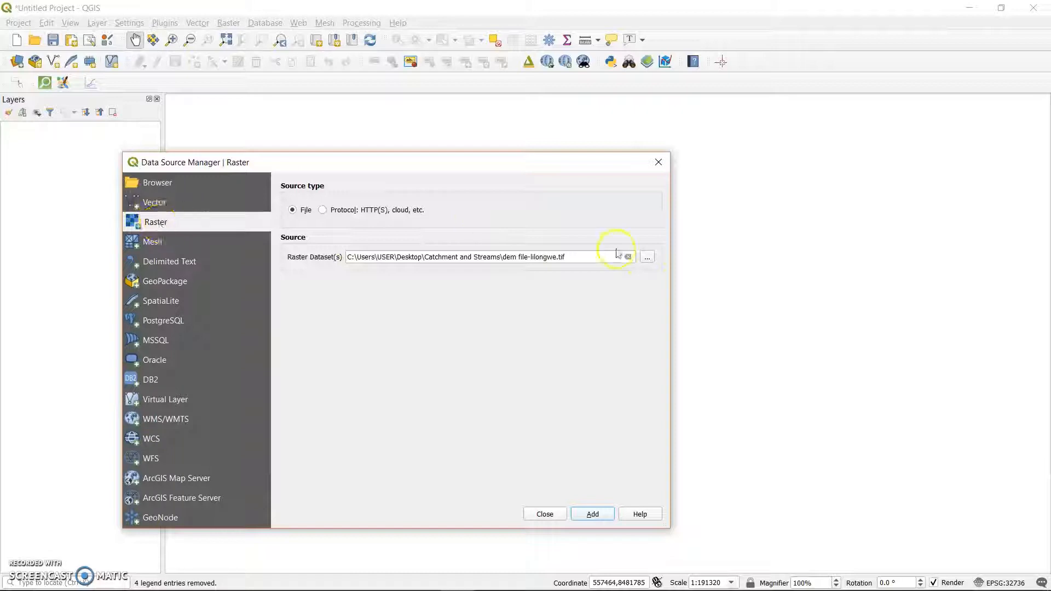
{"action": "left_click", "coordinate": [648, 258]}
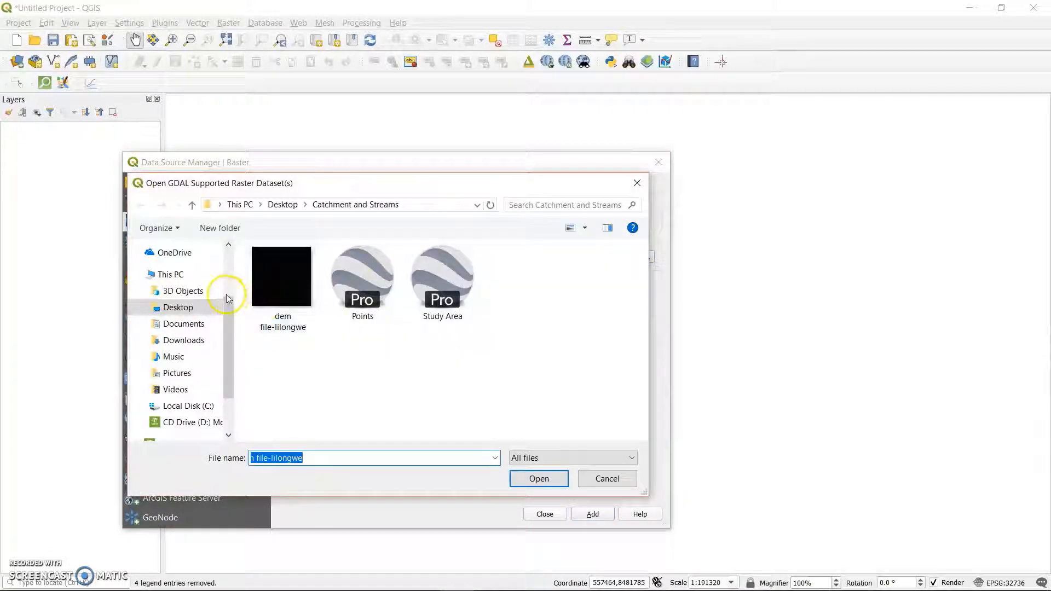
{"action": "left_click", "coordinate": [281, 278]}
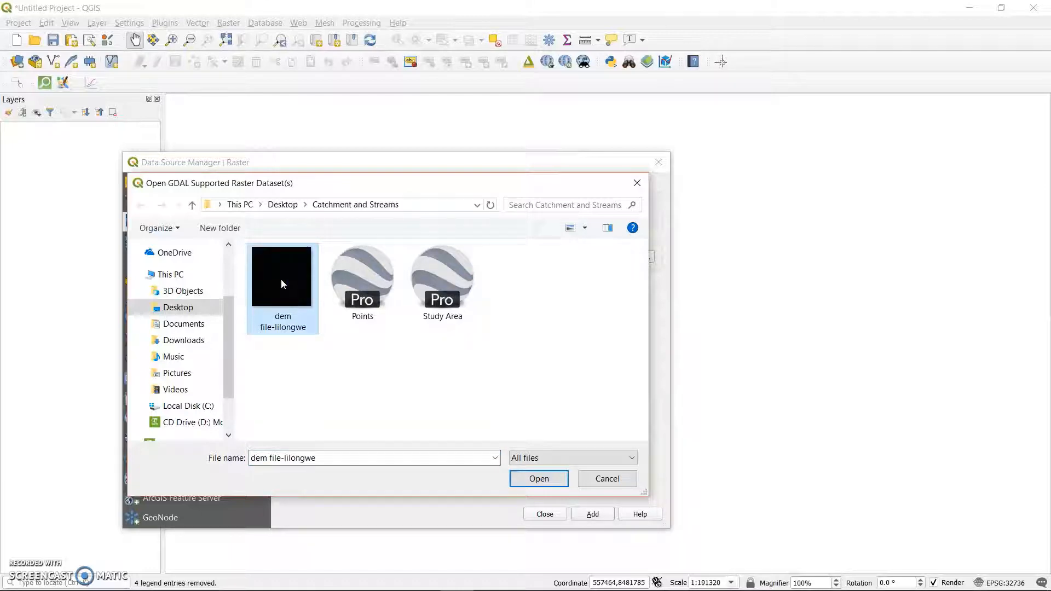
{"action": "left_click", "coordinate": [534, 485]}
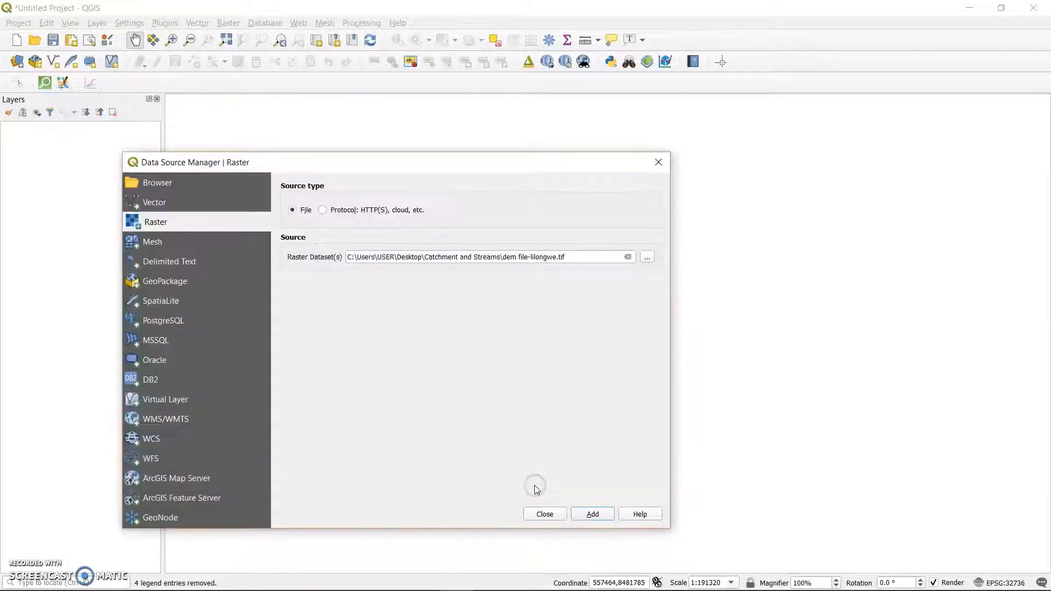
{"action": "left_click", "coordinate": [594, 513]}
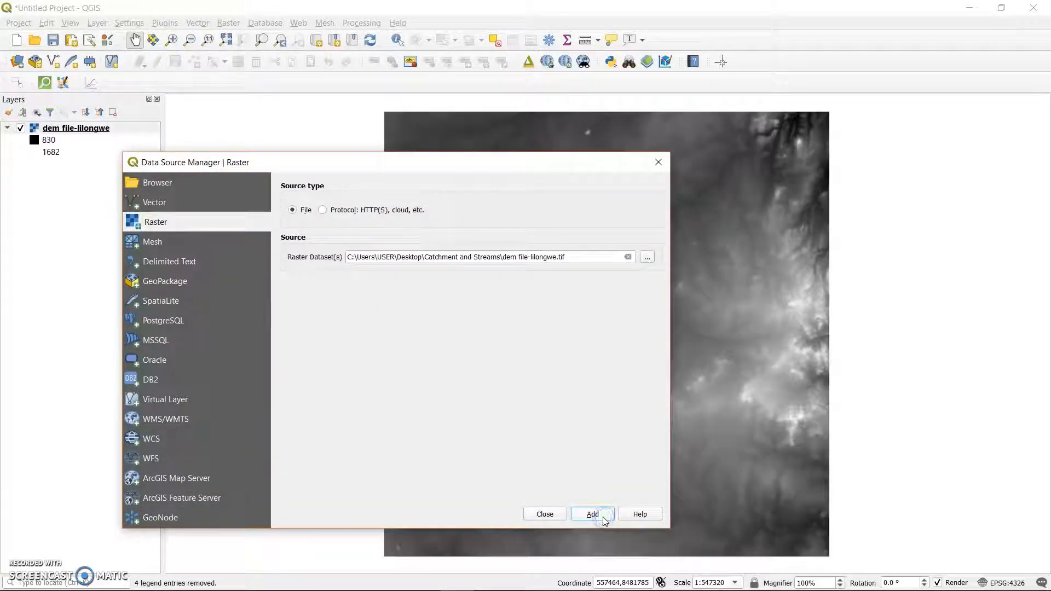
{"action": "left_click", "coordinate": [658, 161]}
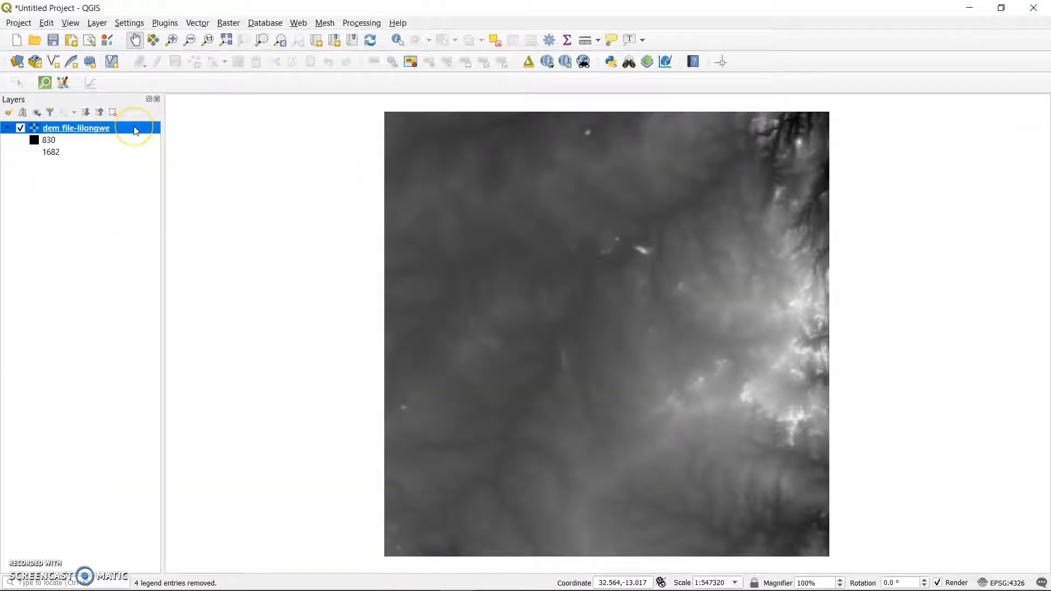
Start Build Virtual Raster and choose the dem file-lilongwe layer as its input.
{"action": "left_click", "coordinate": [230, 24]}
{"action": "mouse_move", "coordinate": [274, 121]}
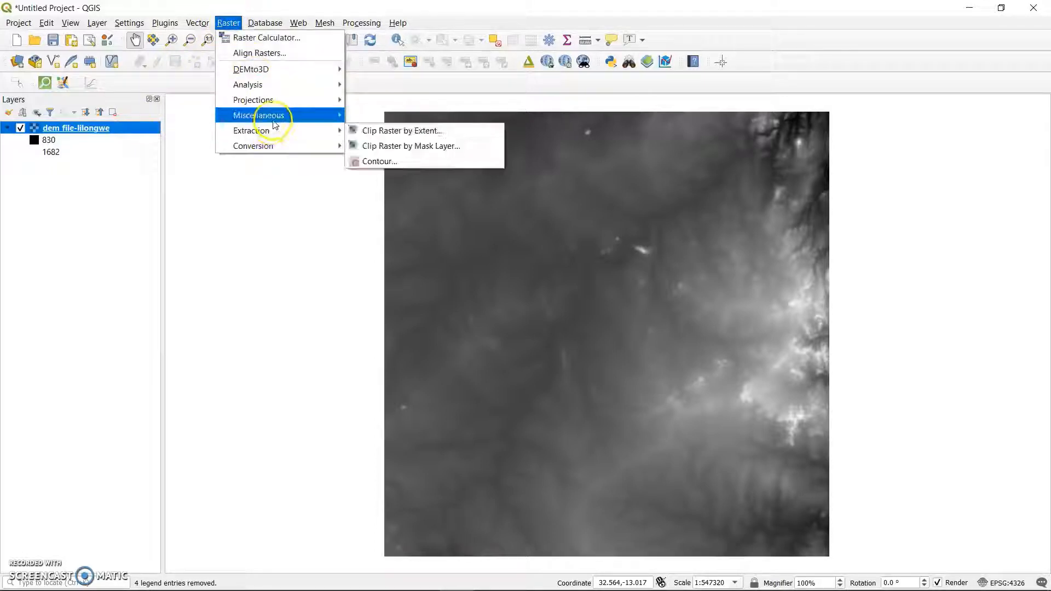
{"action": "left_click", "coordinate": [386, 111]}
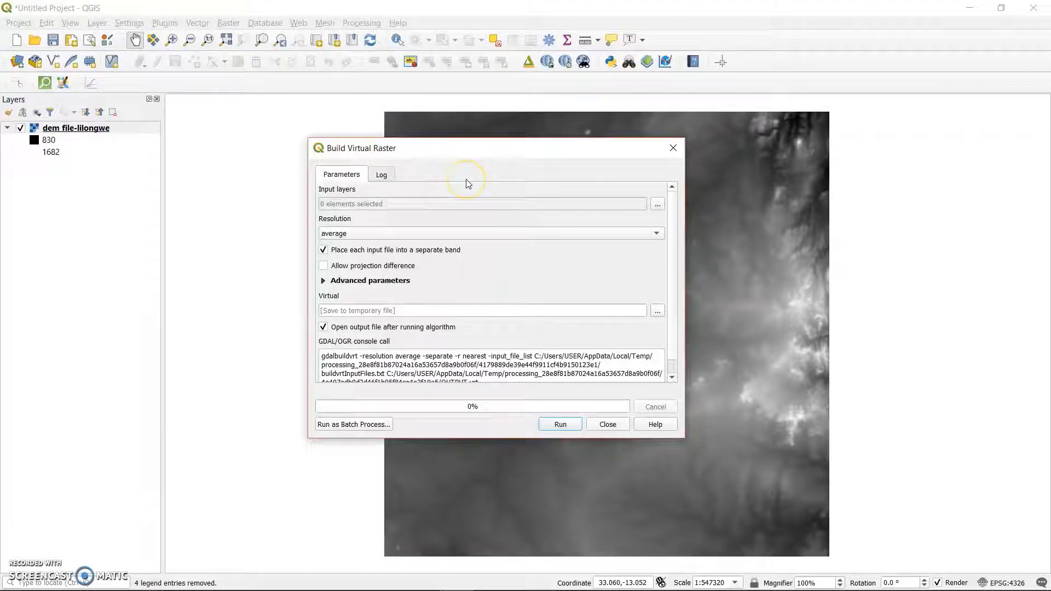
{"action": "left_click", "coordinate": [657, 204]}
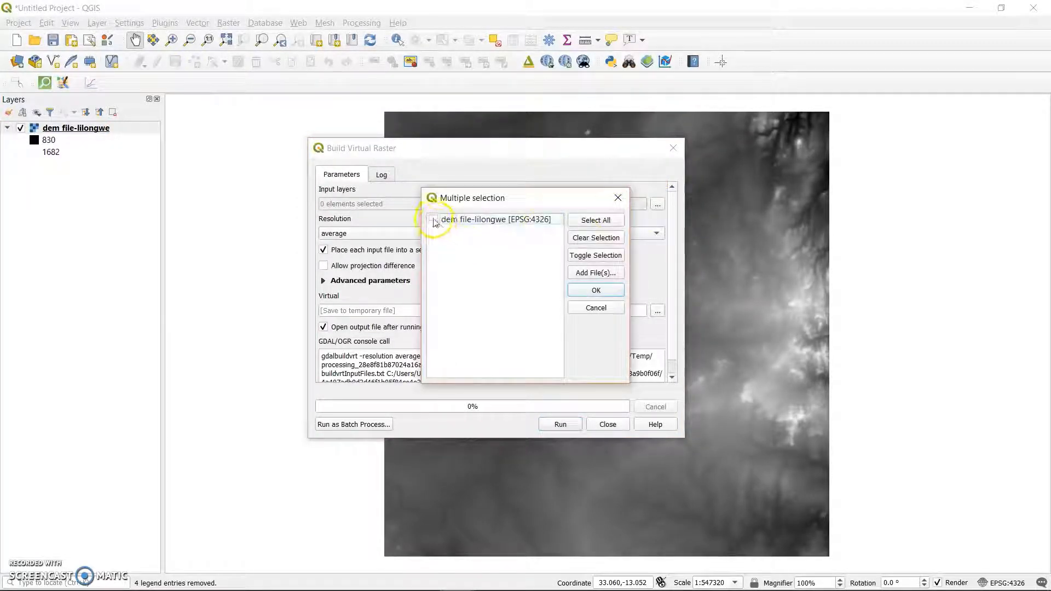
{"action": "left_click", "coordinate": [434, 220]}
{"action": "left_click", "coordinate": [590, 290]}
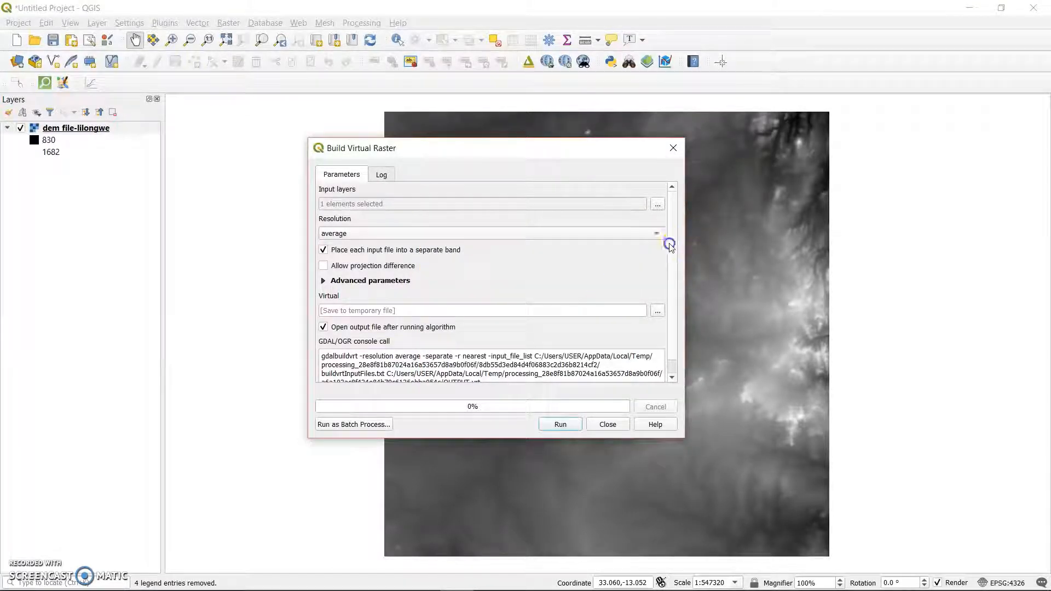
Set the virtual raster's output file to Virtual_Mosaic in the Catchment and Streams folder and run the algorithm.
{"action": "scroll", "coordinate": [670, 245], "scroll_direction": "down", "scroll_amount": 1}
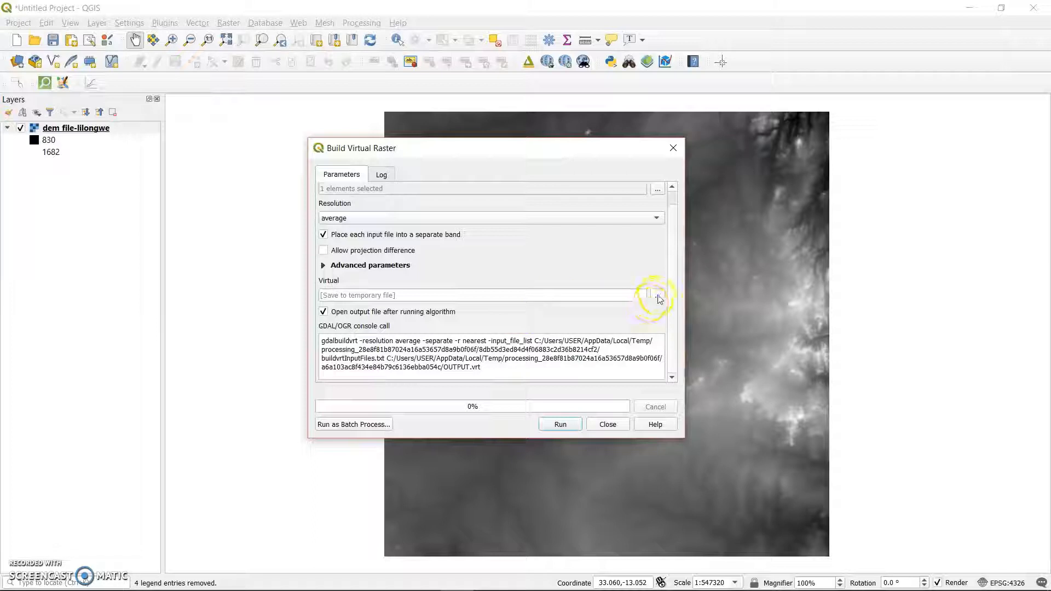
{"action": "left_click", "coordinate": [658, 296]}
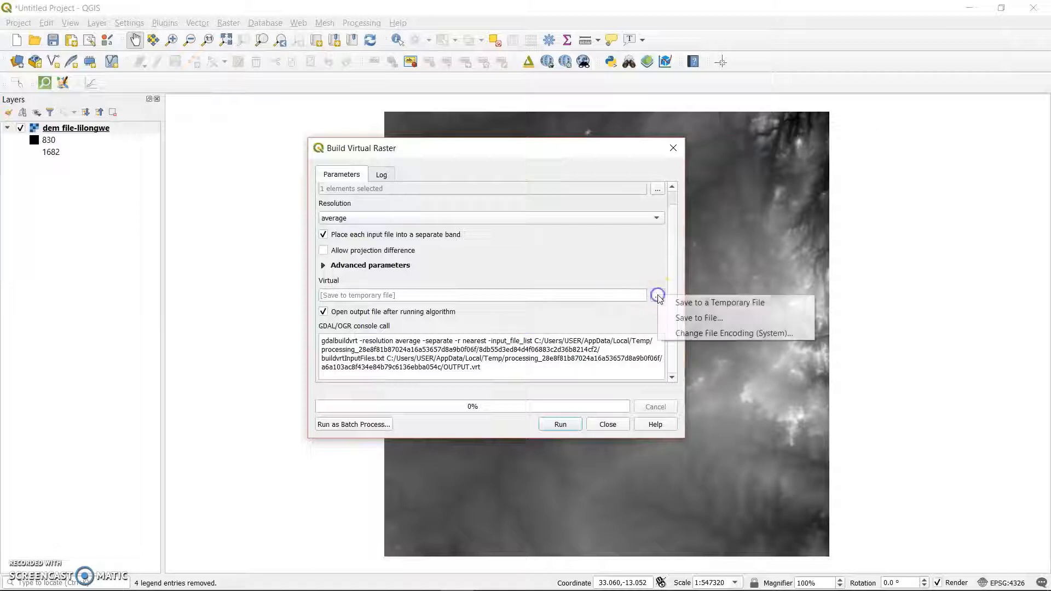
{"action": "left_click", "coordinate": [706, 318]}
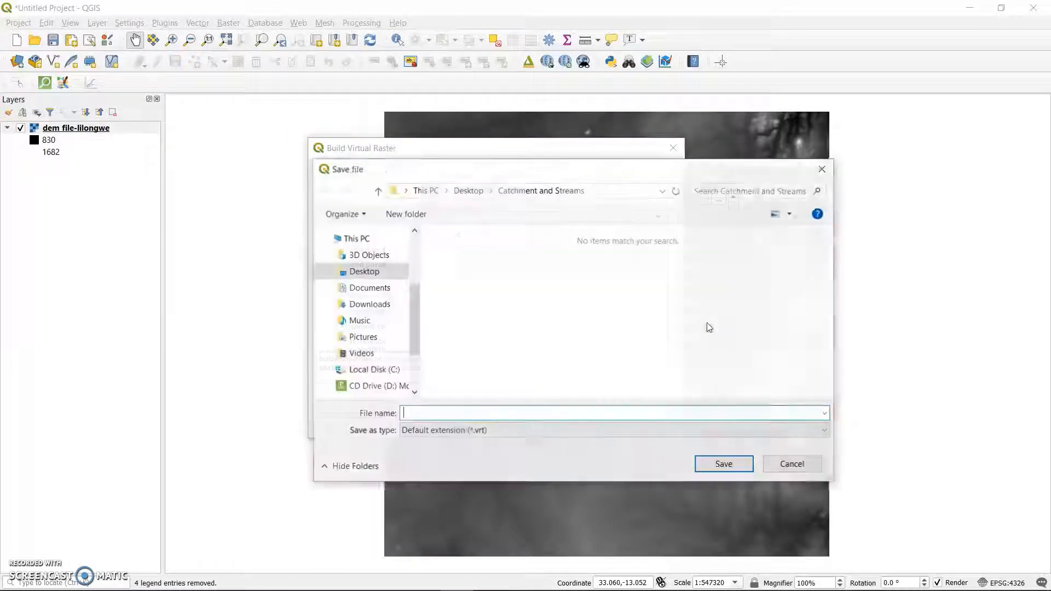
{"action": "left_click", "coordinate": [528, 411]}
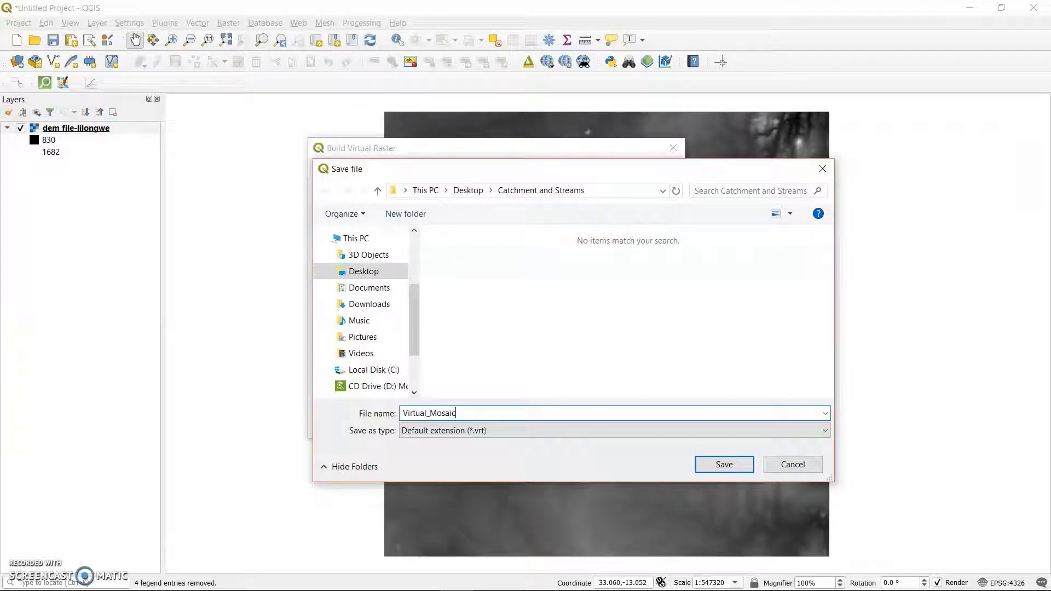
{"action": "type", "text": "Virtual_Mosaic"}
{"action": "left_click", "coordinate": [731, 465]}
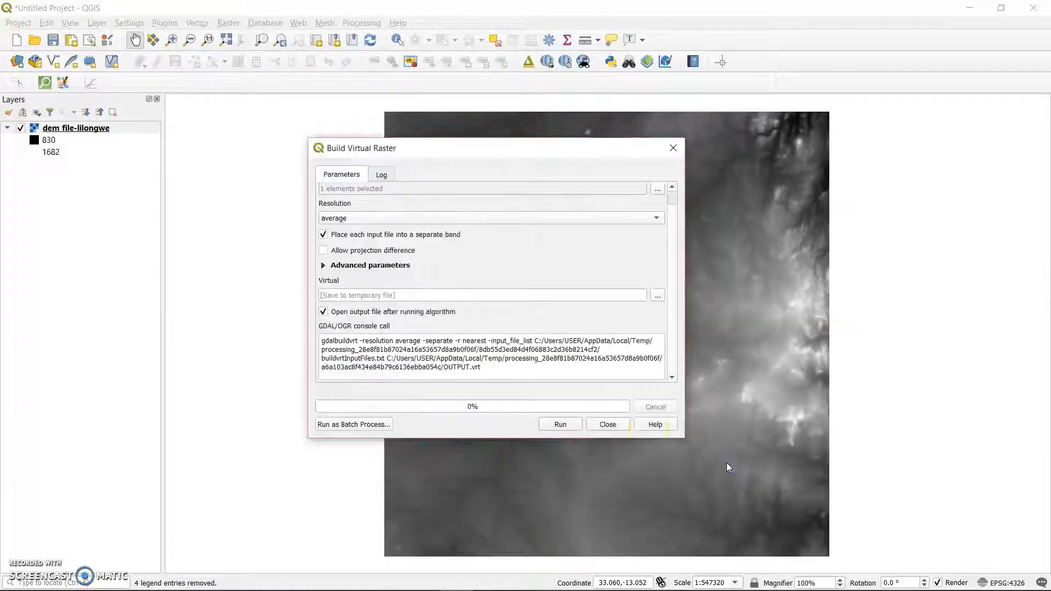
{"action": "left_click", "coordinate": [561, 425]}
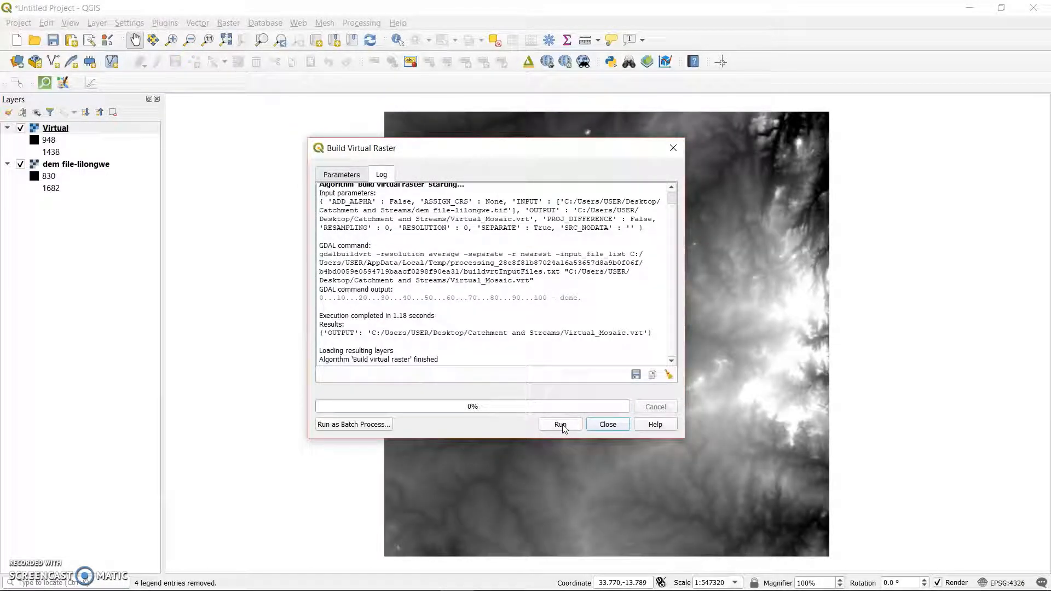
{"action": "left_click", "coordinate": [606, 425]}
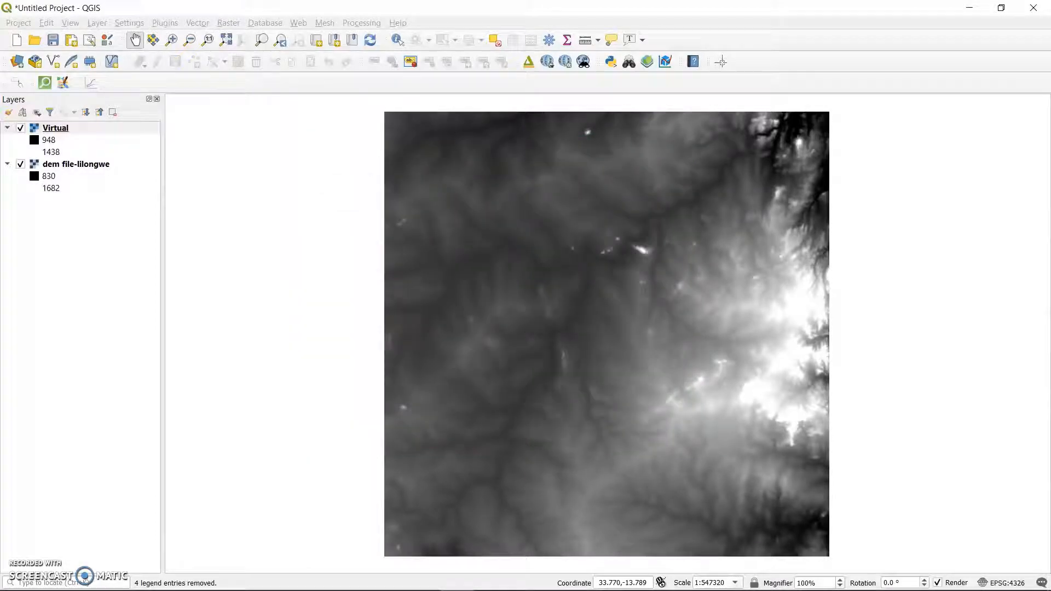
Remove the dem file-lilongwe layer from the project.
{"action": "left_click", "coordinate": [57, 165]}
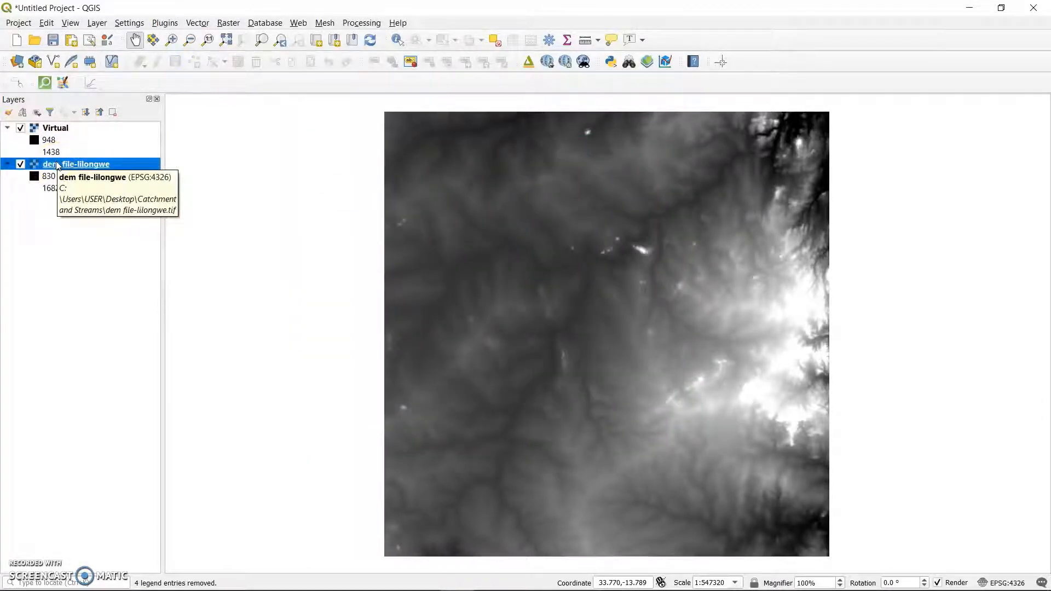
{"action": "right_click", "coordinate": [57, 165]}
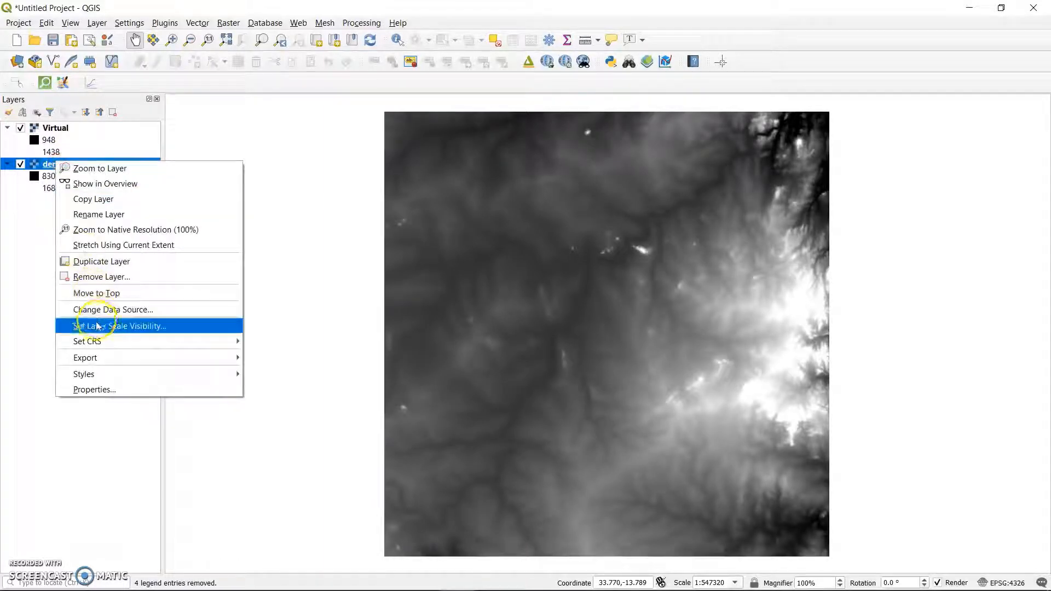
{"action": "left_click", "coordinate": [111, 280]}
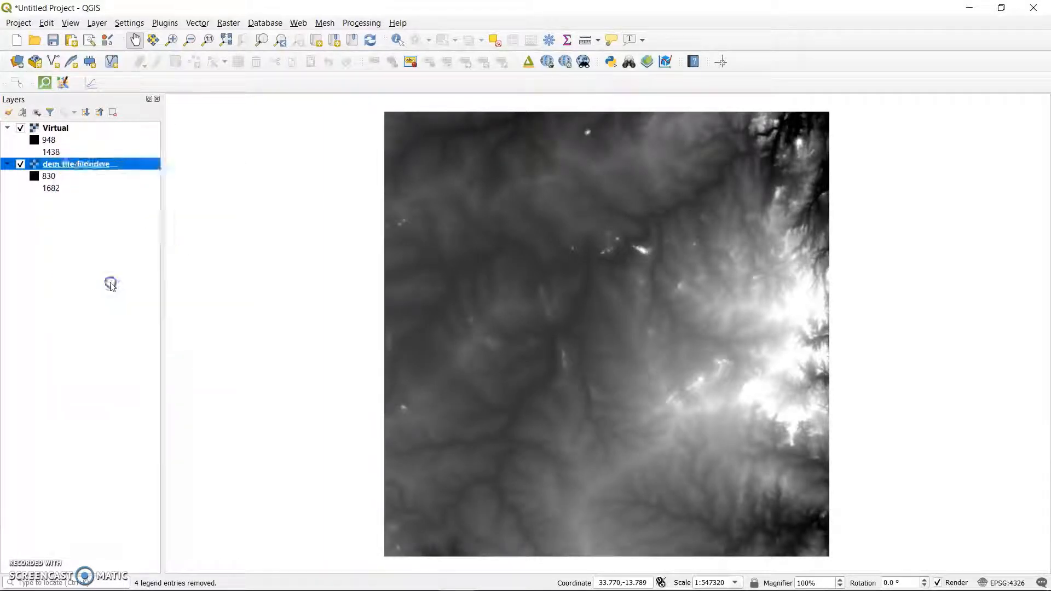
{"action": "left_click", "coordinate": [510, 315]}
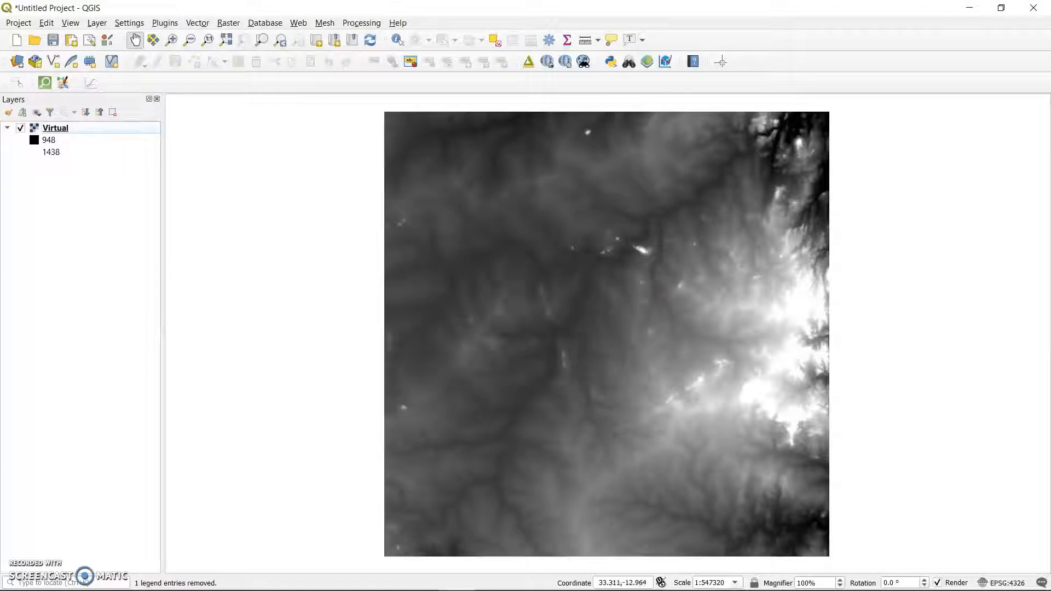
Set up Warp (Reproject) for the Virtual layer with target CRS EPSG:32736 - WGS 84 / UTM zone 36S.
{"action": "left_click", "coordinate": [221, 22]}
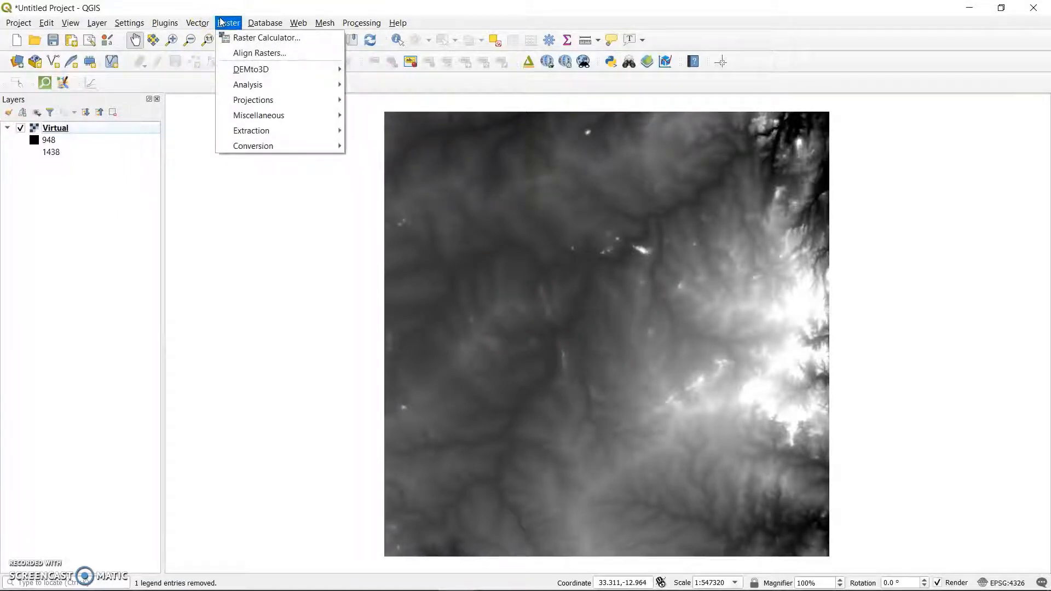
{"action": "left_click", "coordinate": [53, 127]}
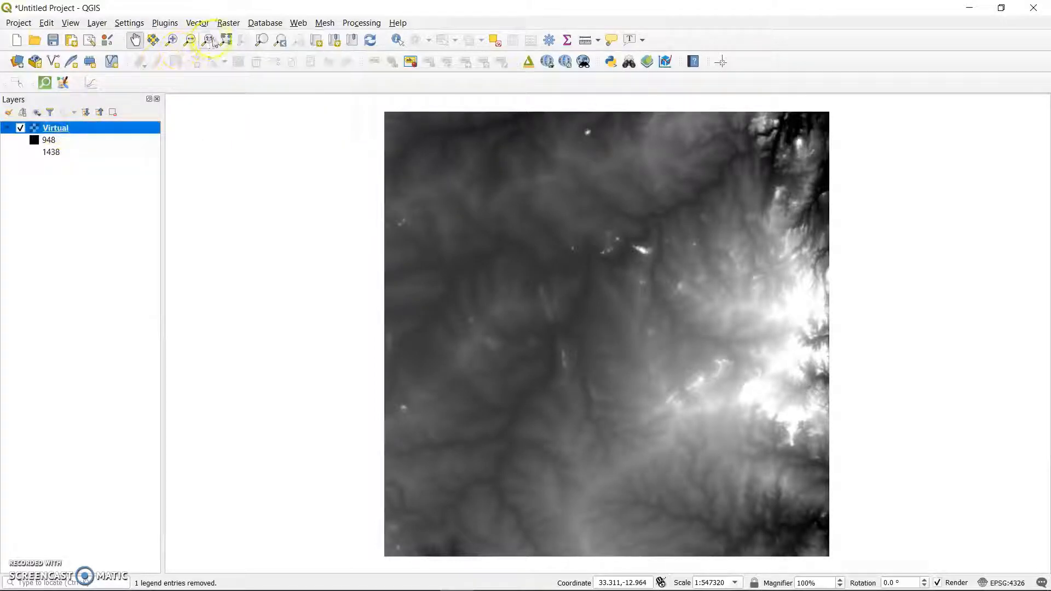
{"action": "left_click", "coordinate": [231, 26]}
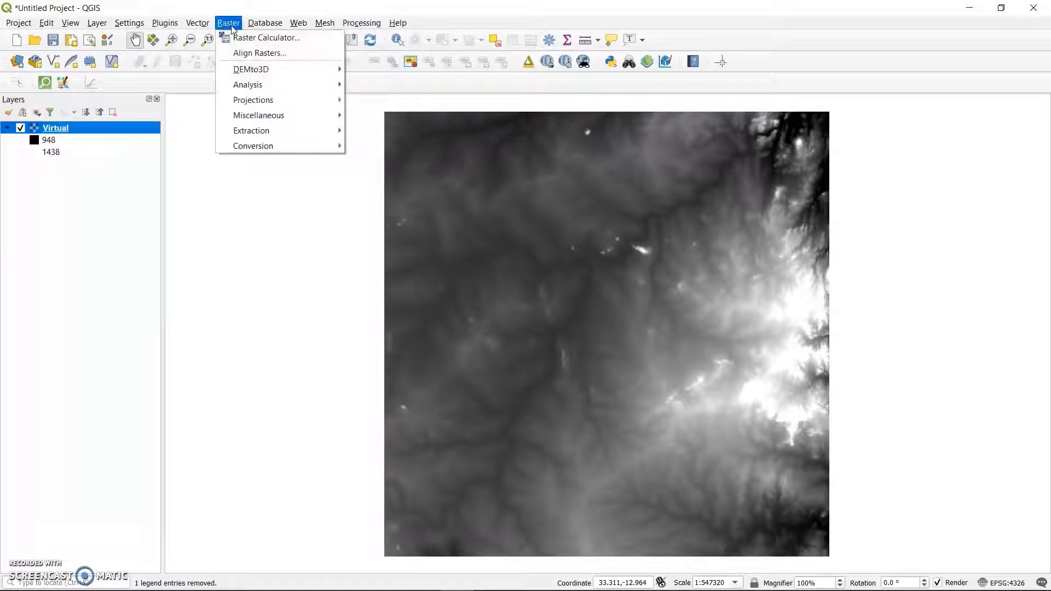
{"action": "mouse_move", "coordinate": [289, 101]}
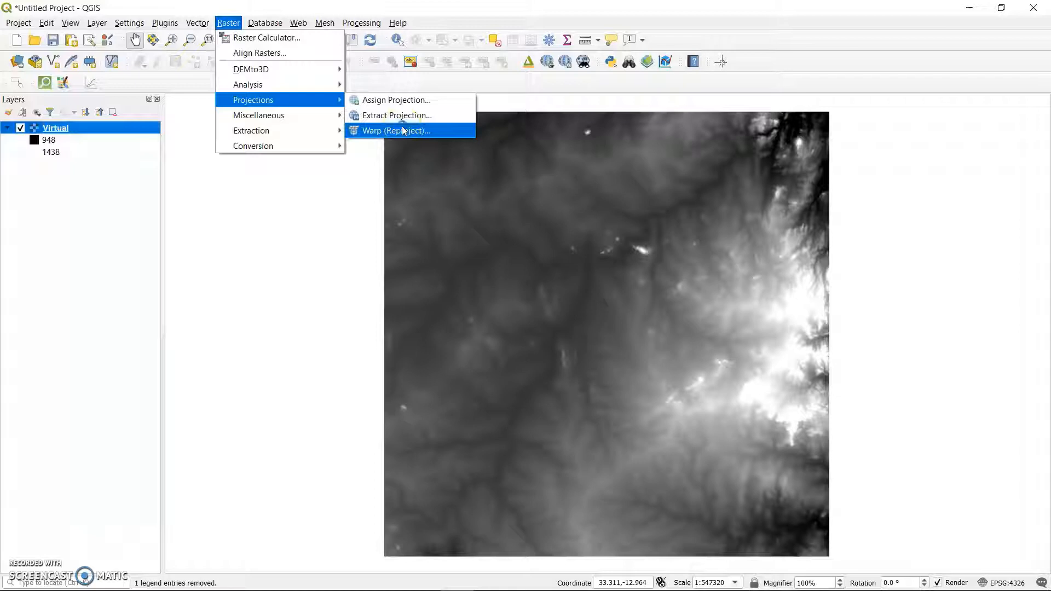
{"action": "left_click", "coordinate": [404, 131]}
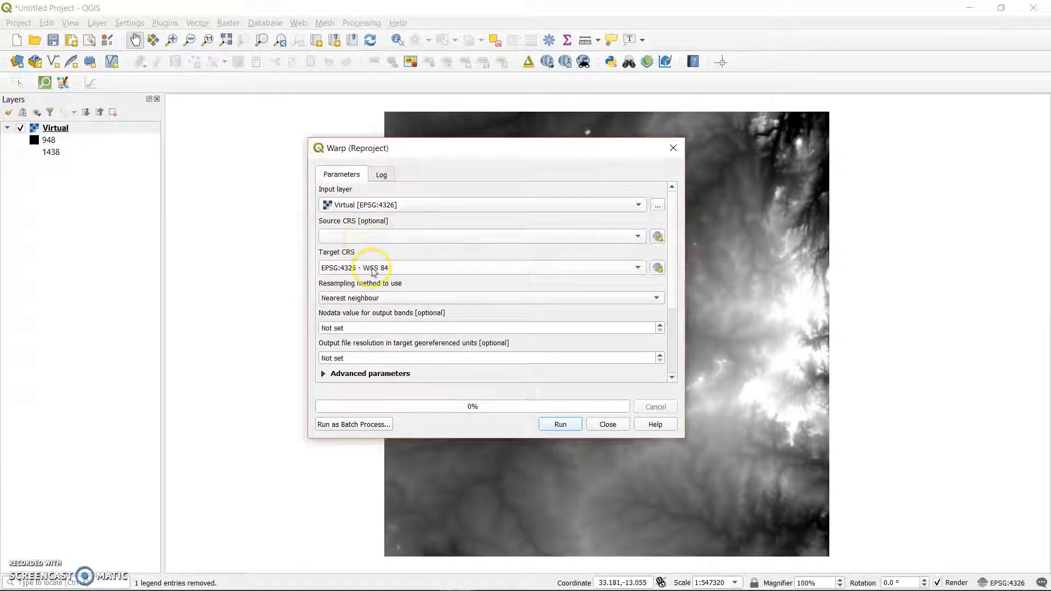
{"action": "left_click", "coordinate": [637, 268]}
{"action": "left_click", "coordinate": [517, 293]}
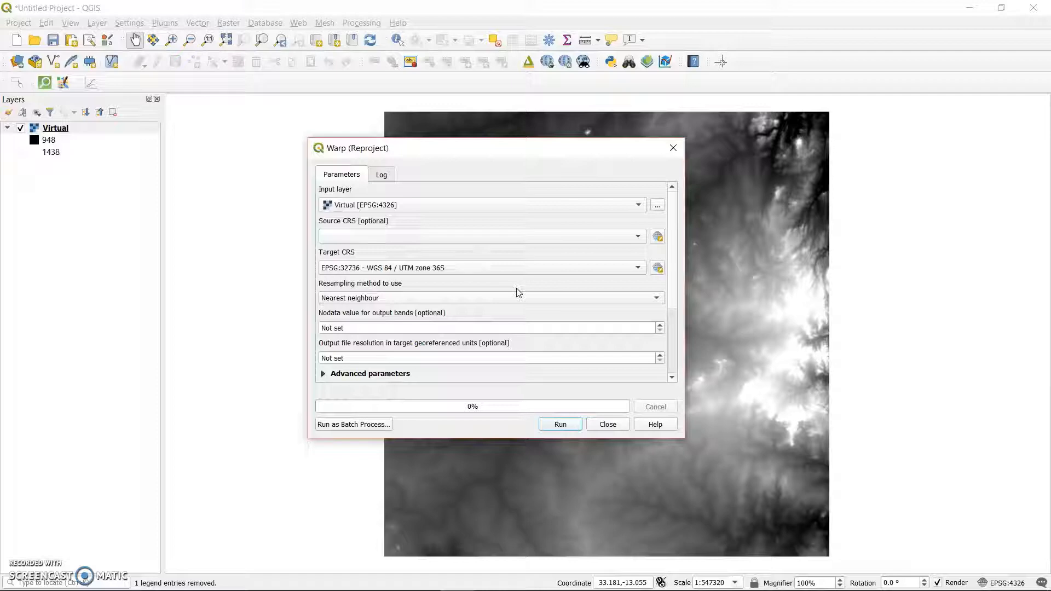
Set the reprojection output to a VRT file named Reprojected in the Catchment and Streams folder and run the algorithm.
{"action": "left_click_drag", "start_coordinate": [674, 286], "coordinate": [678, 255]}
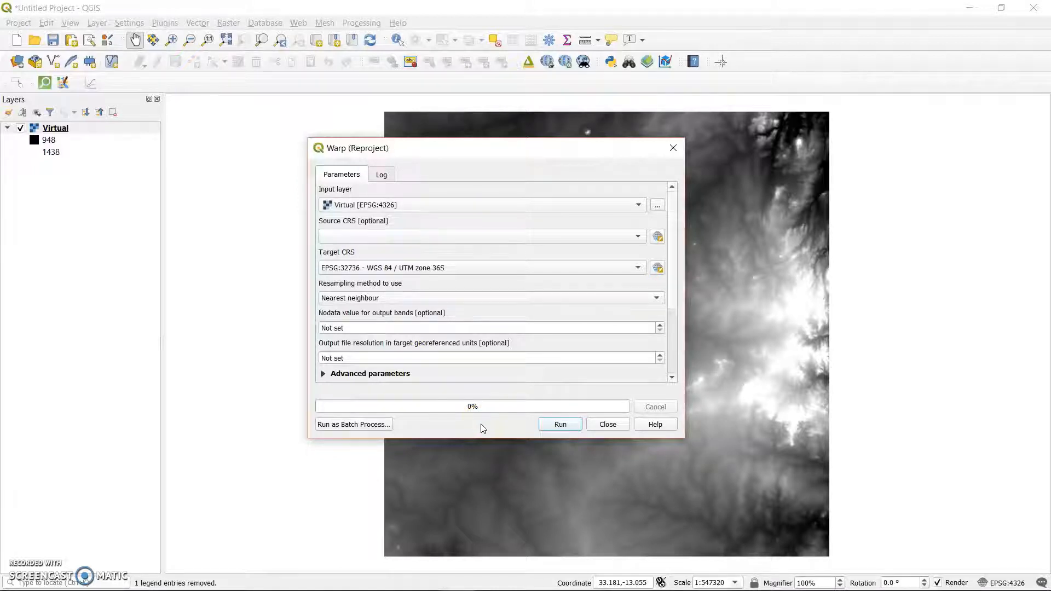
{"action": "left_click", "coordinate": [557, 421]}
{"action": "left_click_drag", "start_coordinate": [673, 246], "coordinate": [669, 345]}
{"action": "left_click", "coordinate": [657, 307]}
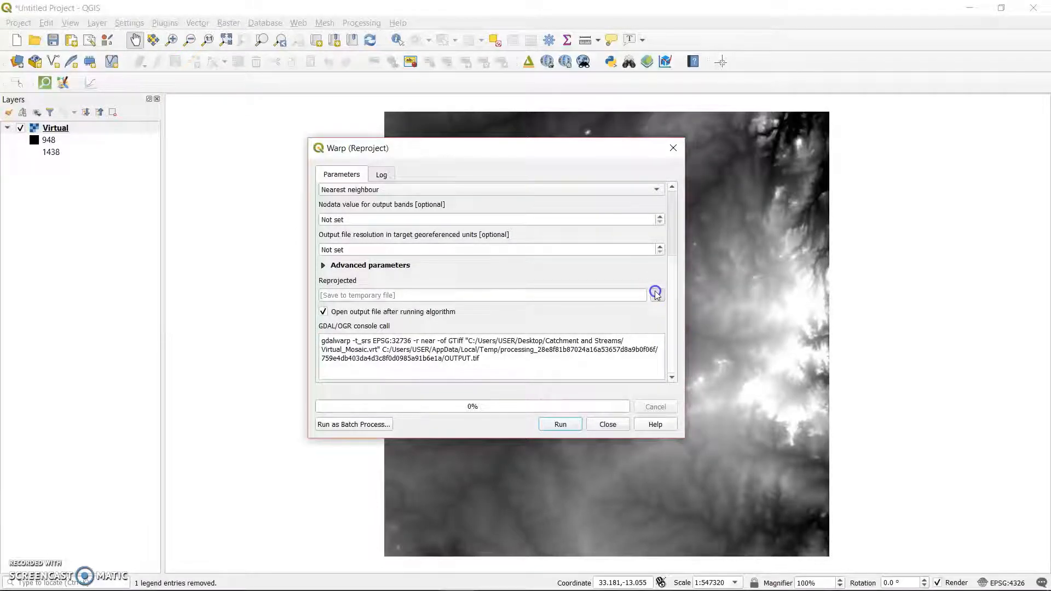
{"action": "left_click", "coordinate": [685, 309]}
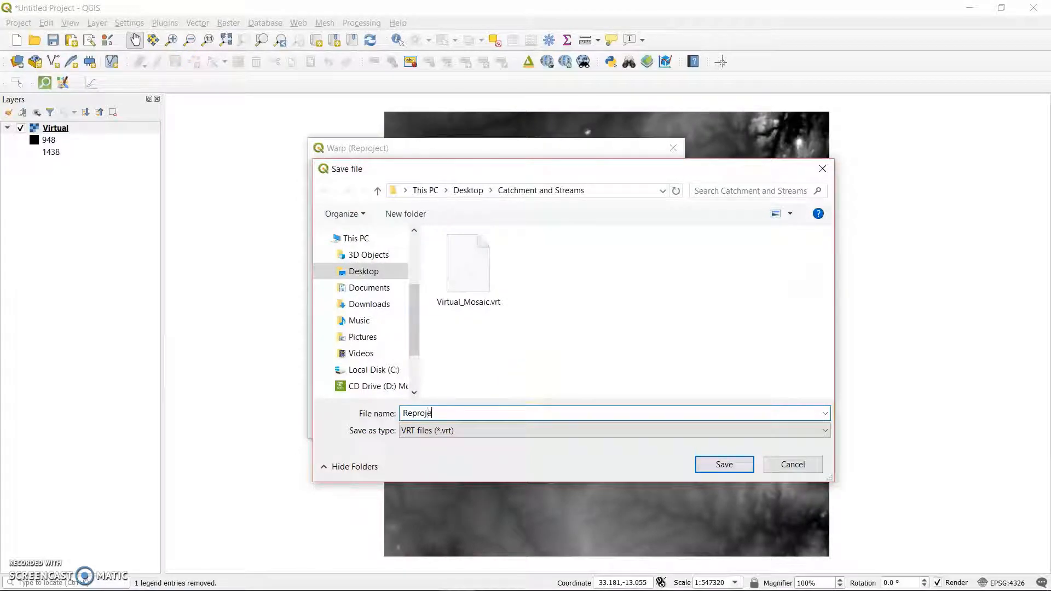
{"action": "left_click", "coordinate": [724, 464]}
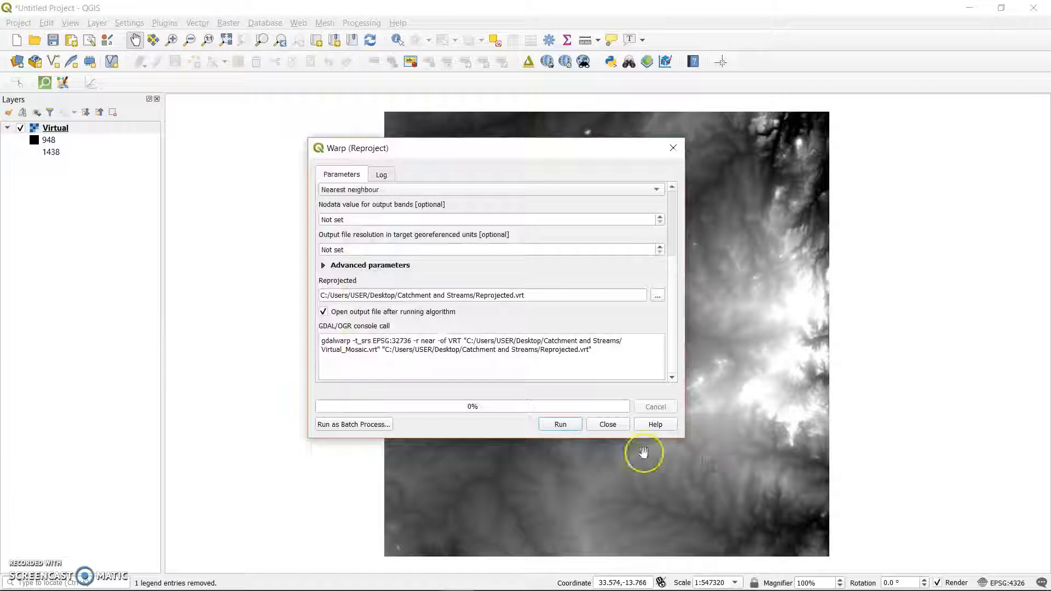
{"action": "left_click", "coordinate": [562, 425]}
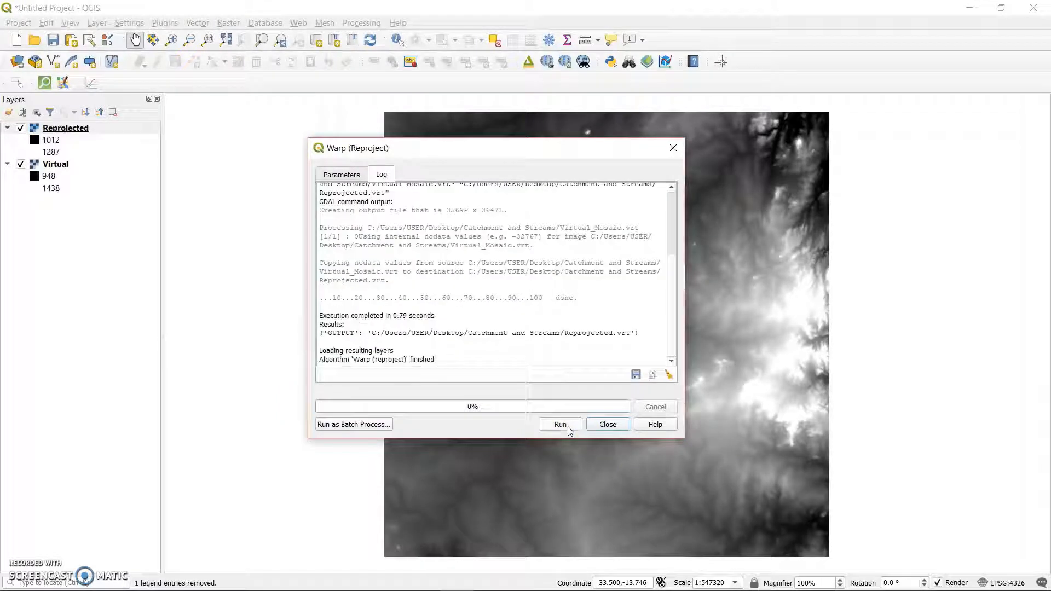
{"action": "left_click", "coordinate": [603, 426]}
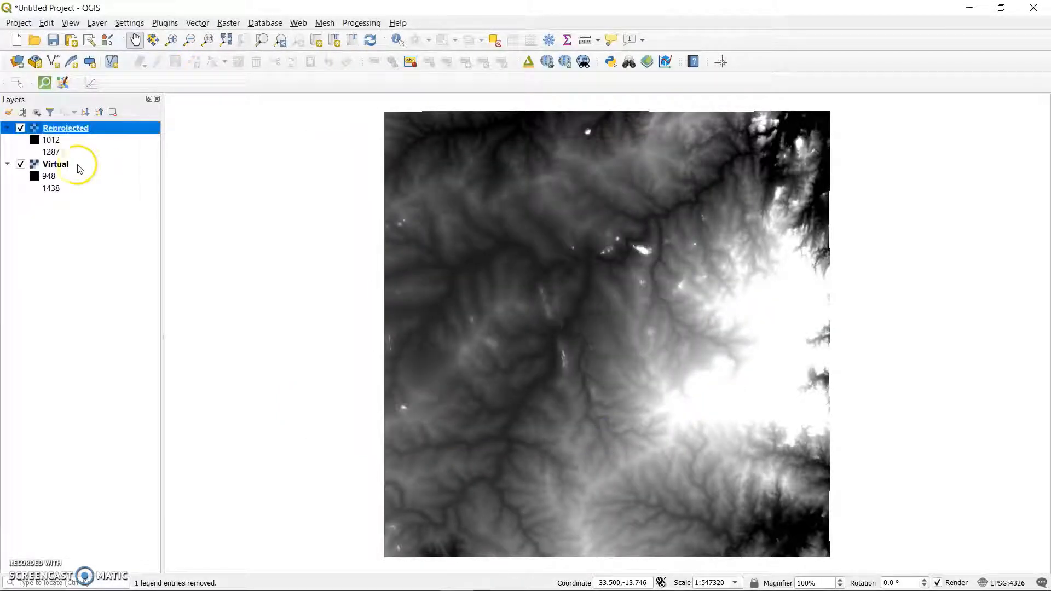
Remove the Virtual layer from the project.
{"action": "left_click", "coordinate": [65, 165]}
{"action": "right_click", "coordinate": [64, 166]}
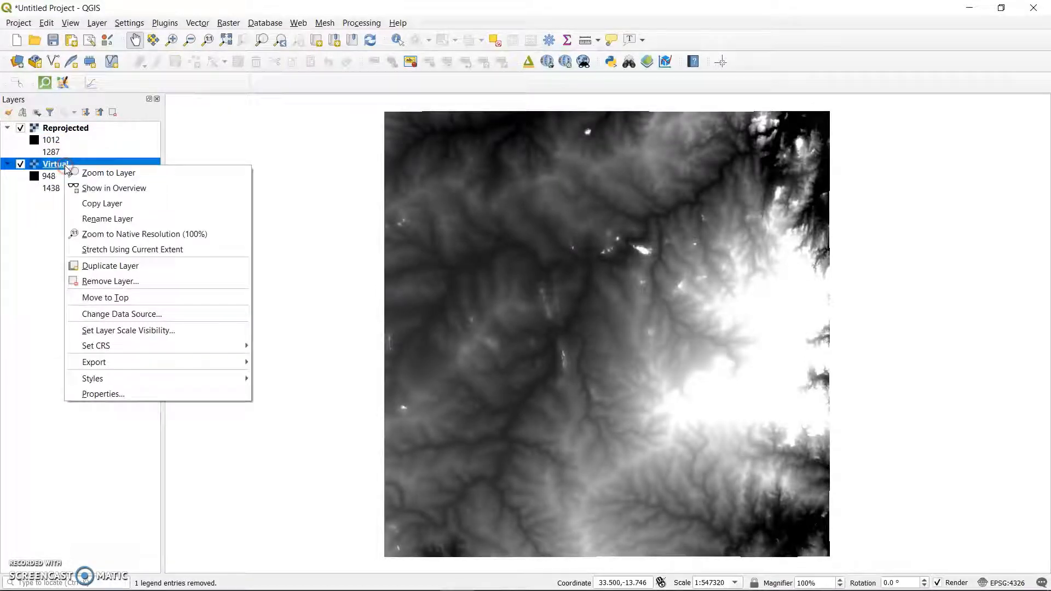
{"action": "left_click", "coordinate": [148, 281]}
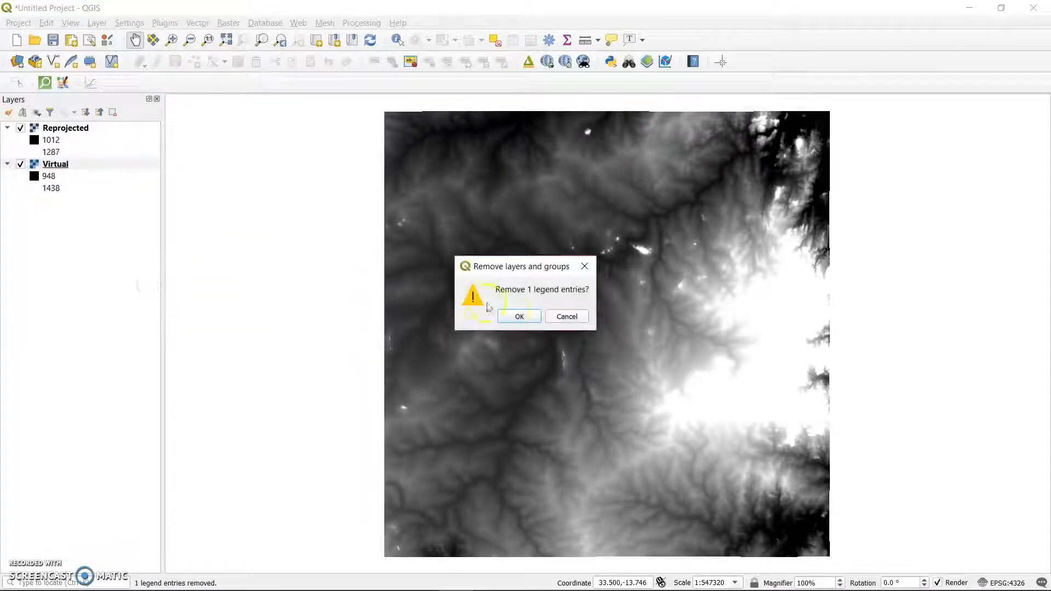
{"action": "left_click", "coordinate": [517, 313]}
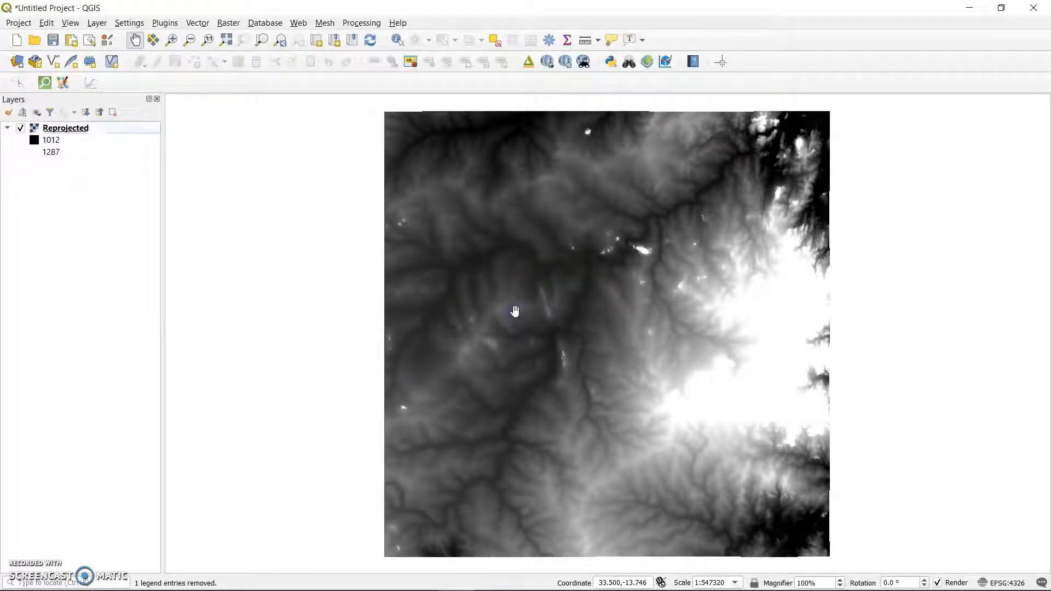
{"action": "left_click", "coordinate": [517, 310]}
{"action": "left_click", "coordinate": [911, 528]}
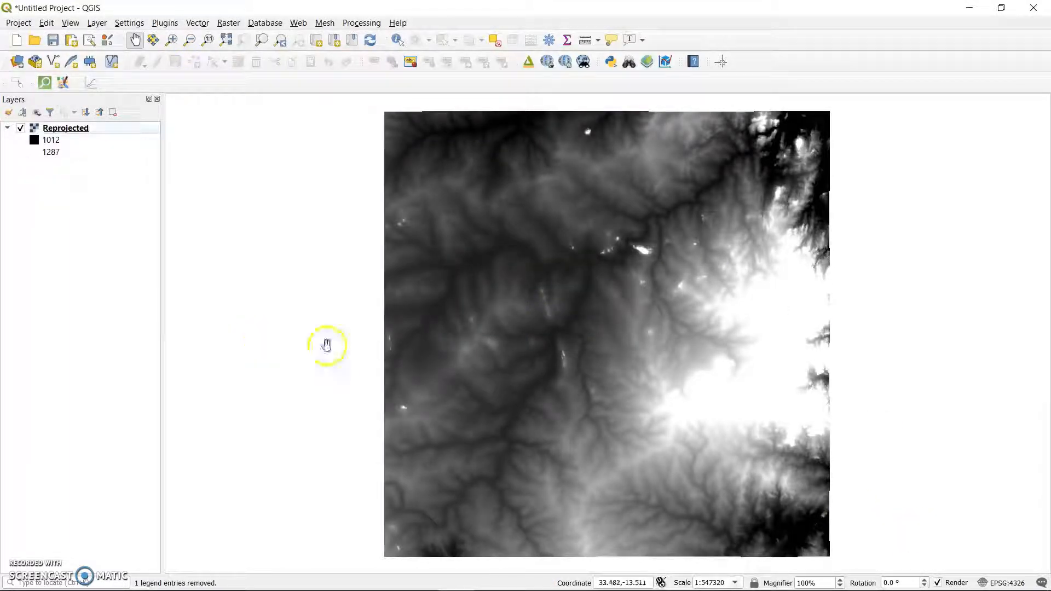
Set the project's coordinate reference system to WGS 84 / UTM zone 36S (EPSG:32736).
{"action": "left_click", "coordinate": [1006, 583]}
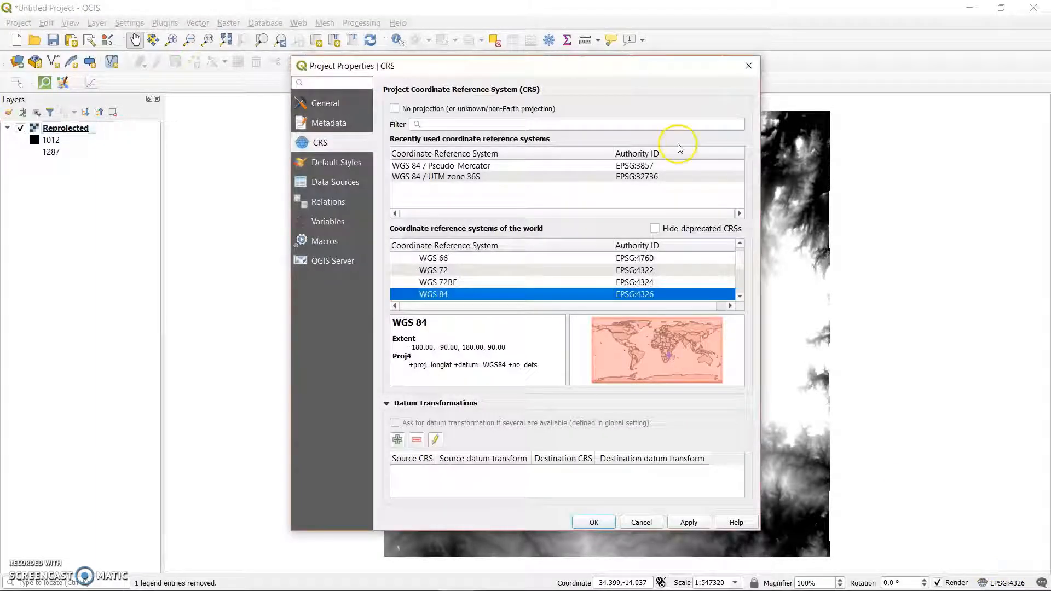
{"action": "left_click", "coordinate": [446, 176]}
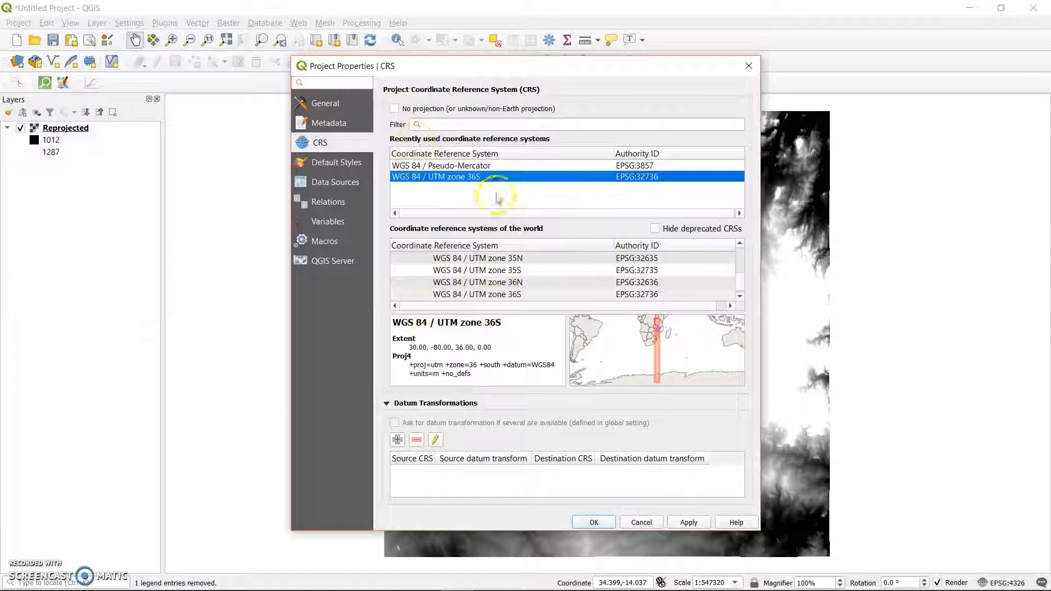
{"action": "left_click", "coordinate": [463, 125]}
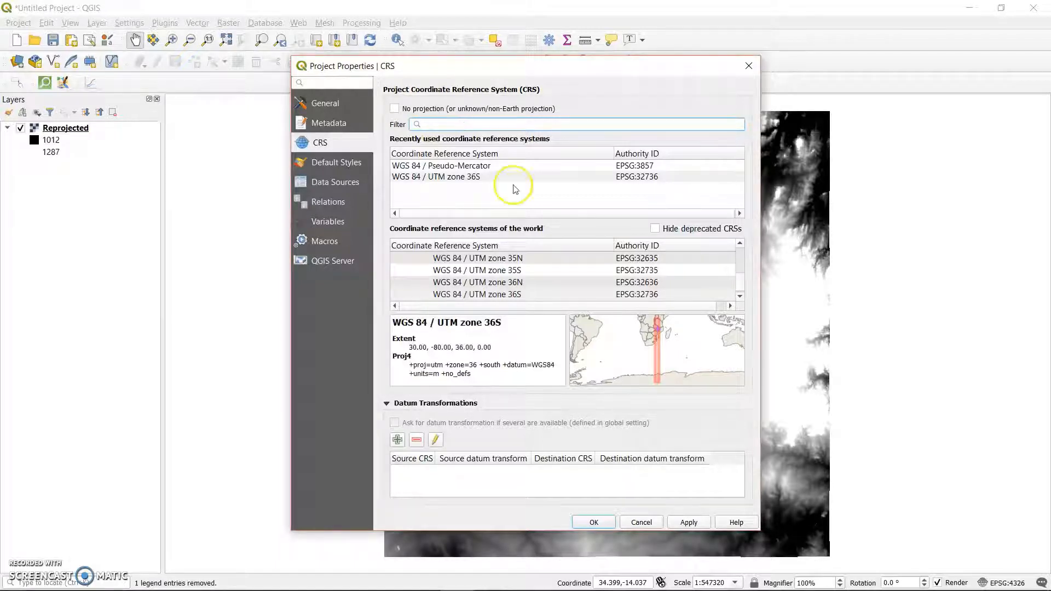
{"action": "left_click", "coordinate": [688, 522]}
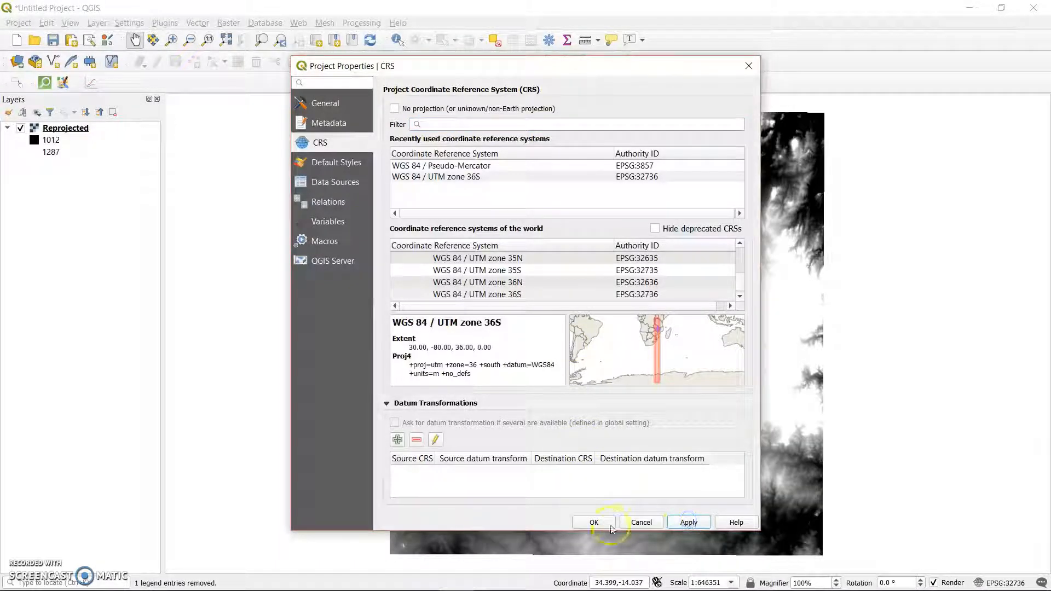
{"action": "left_click", "coordinate": [587, 522]}
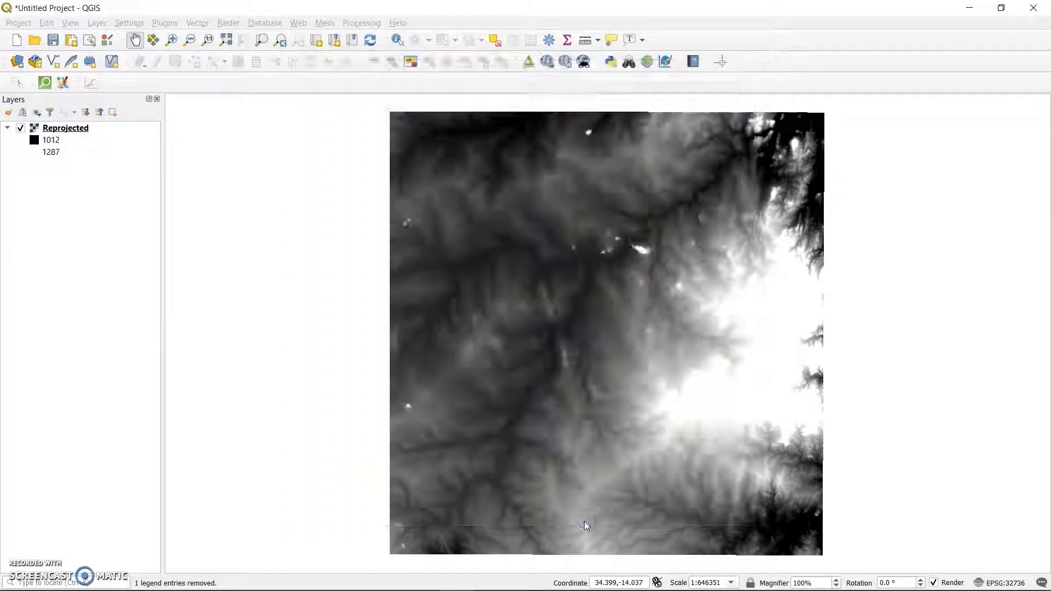
{"action": "left_click", "coordinate": [84, 146]}
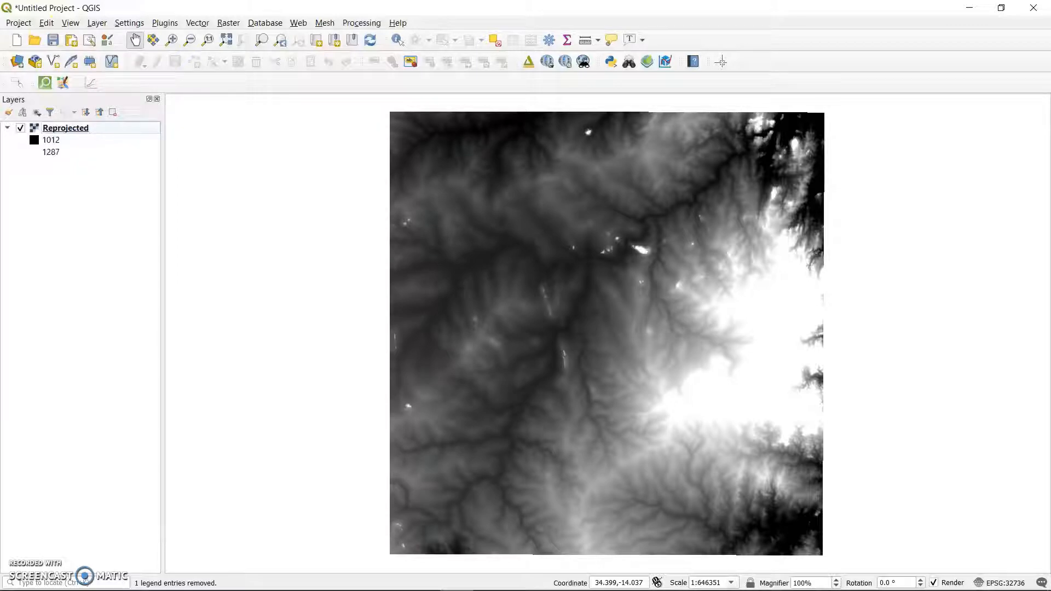
Switch to Mobile Partner, connect to the internet with the TNM Malawi profile, and return to QGIS.
{"action": "mouse_move", "coordinate": [793, 589]}
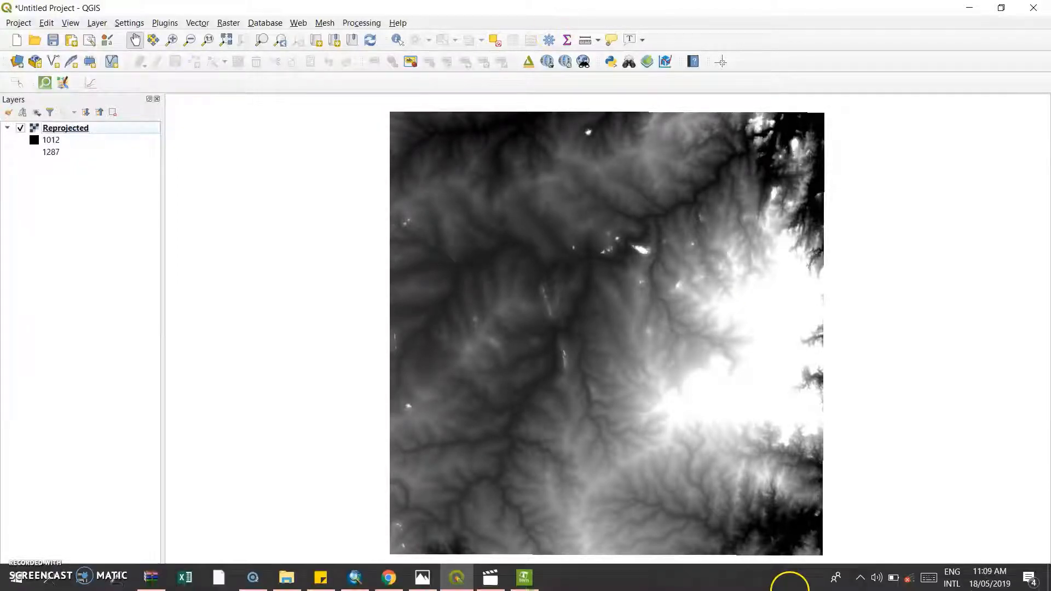
{"action": "left_click", "coordinate": [527, 577]}
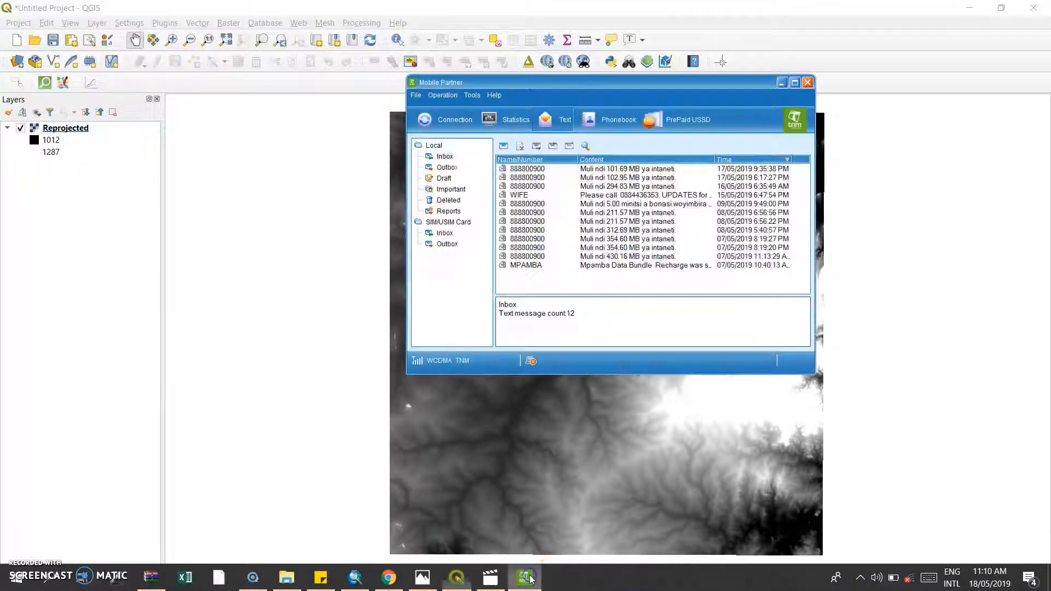
{"action": "left_click", "coordinate": [442, 127]}
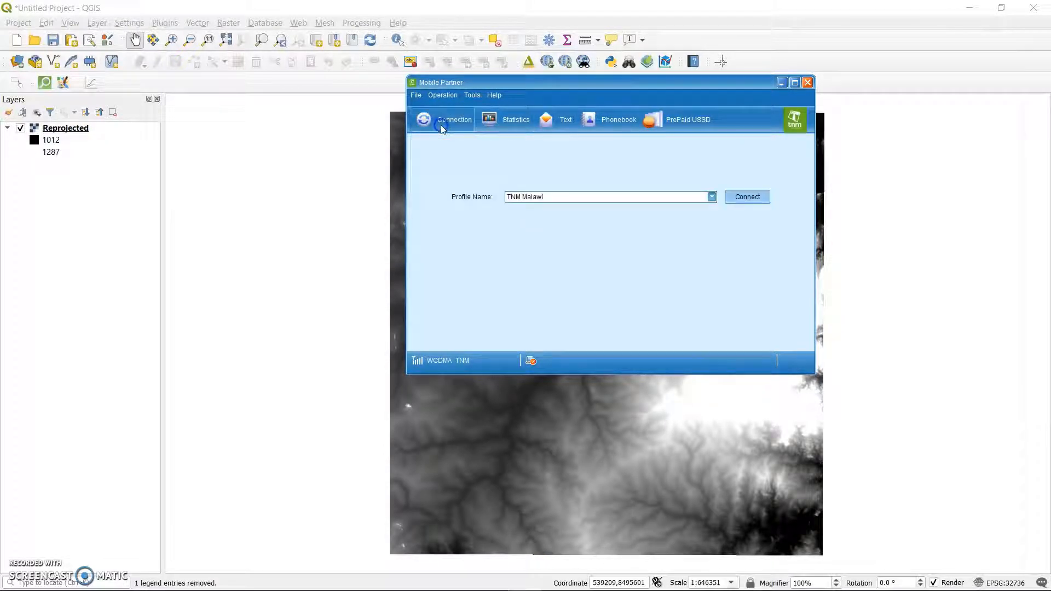
{"action": "left_click", "coordinate": [747, 198]}
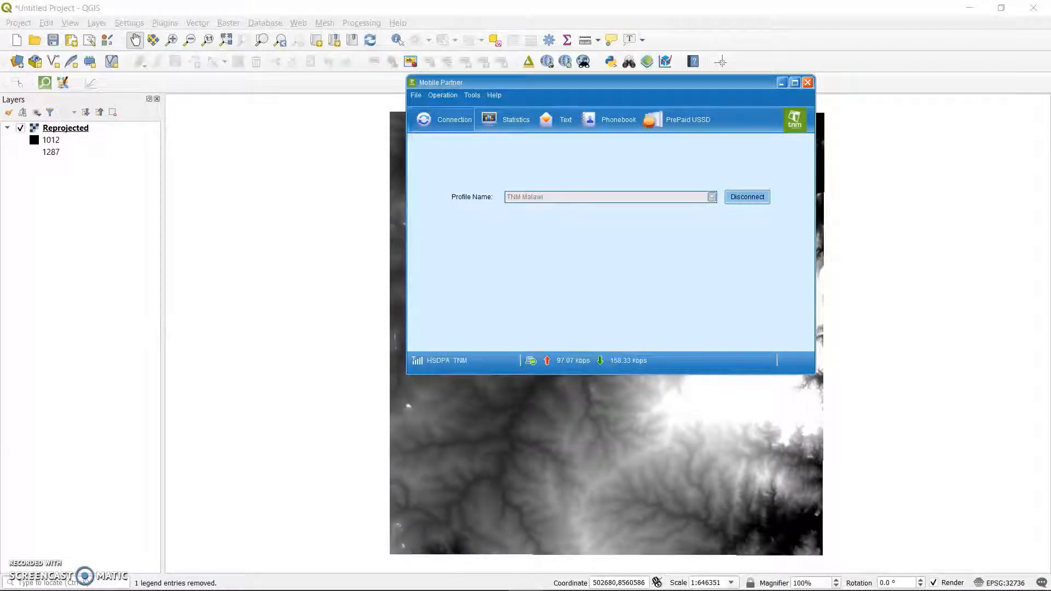
{"action": "key", "text": "alt+Tab"}
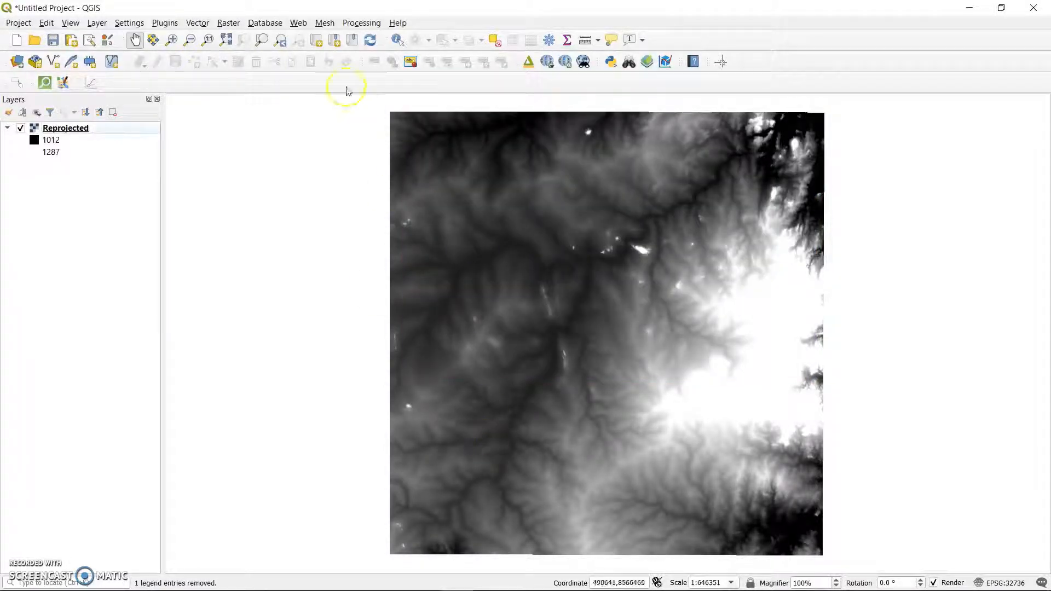
Add the OSM Standard basemap from QuickMapServices to the project.
{"action": "left_click", "coordinate": [298, 23]}
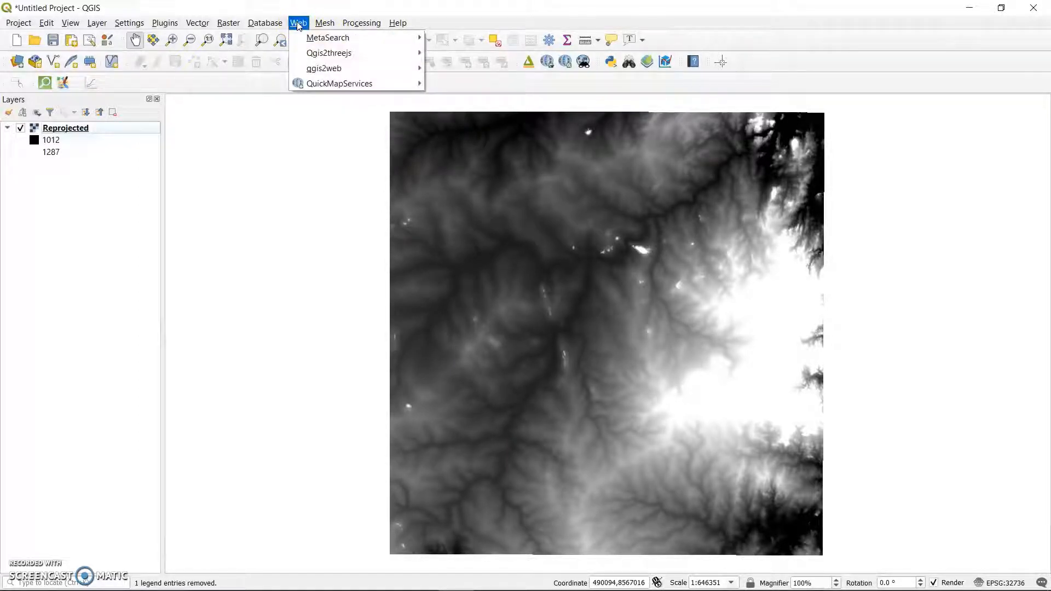
{"action": "left_click", "coordinate": [322, 85]}
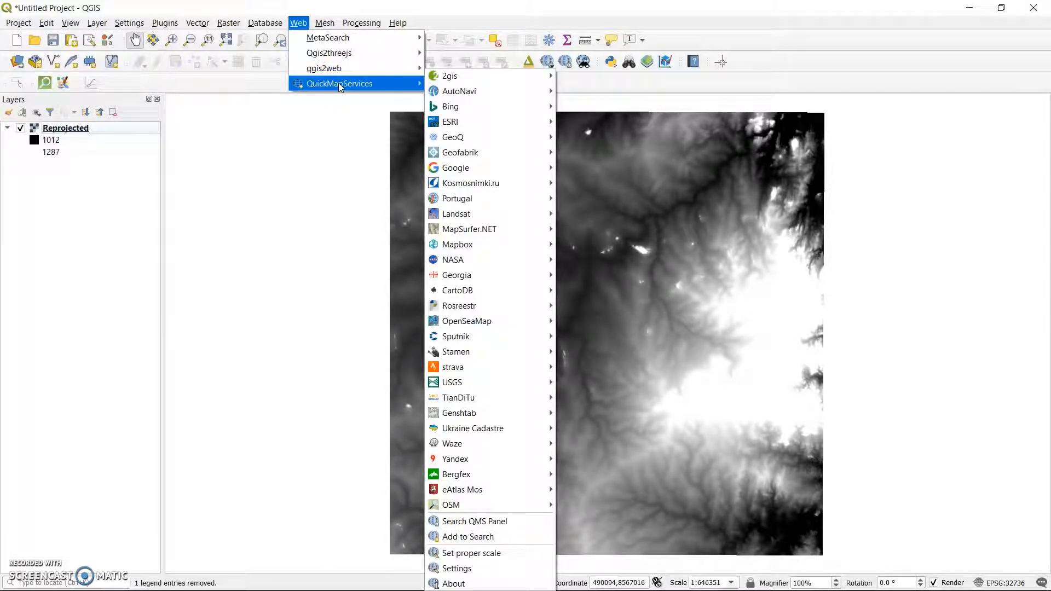
{"action": "left_click", "coordinate": [170, 24]}
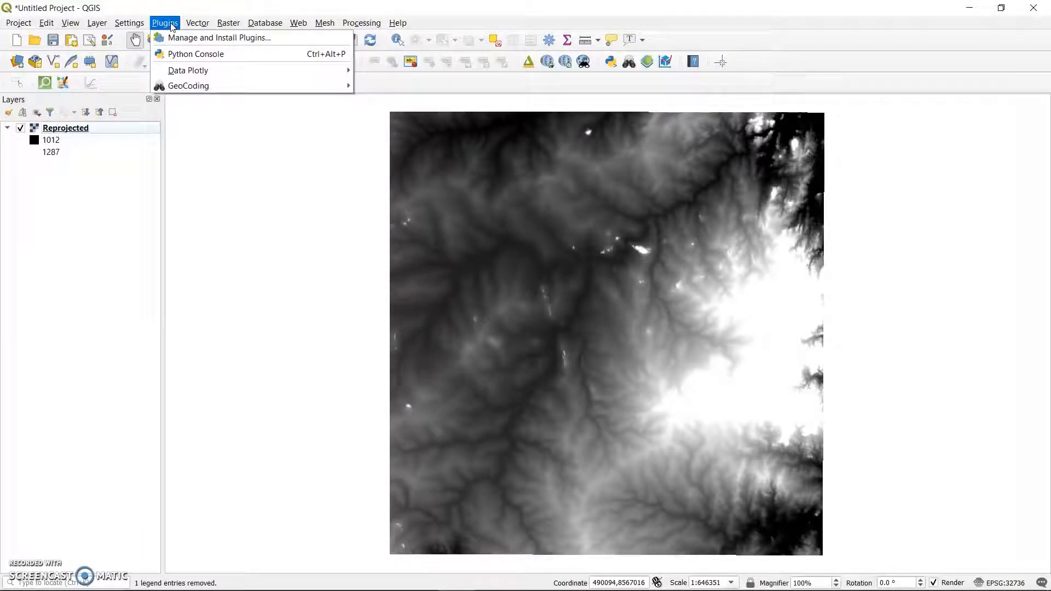
{"action": "left_click", "coordinate": [300, 23]}
{"action": "mouse_move", "coordinate": [329, 83]}
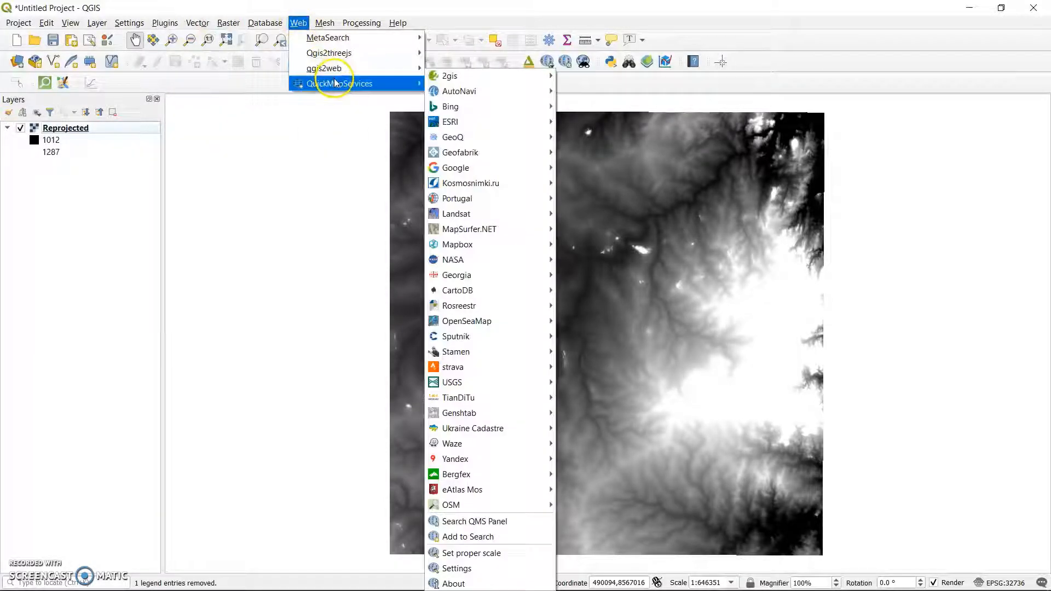
{"action": "mouse_move", "coordinate": [500, 231]}
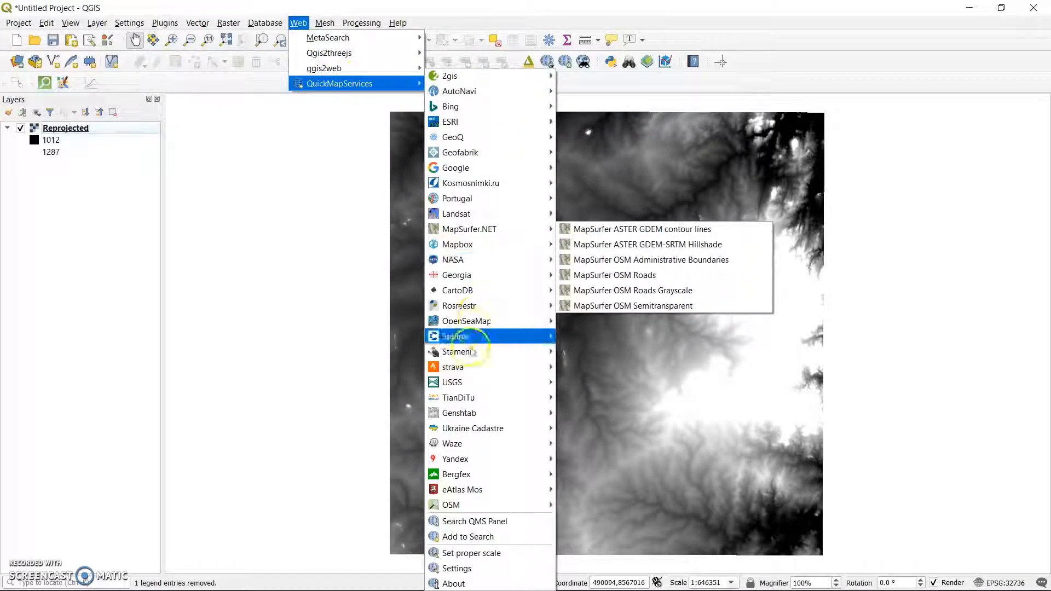
{"action": "left_click", "coordinate": [464, 505]}
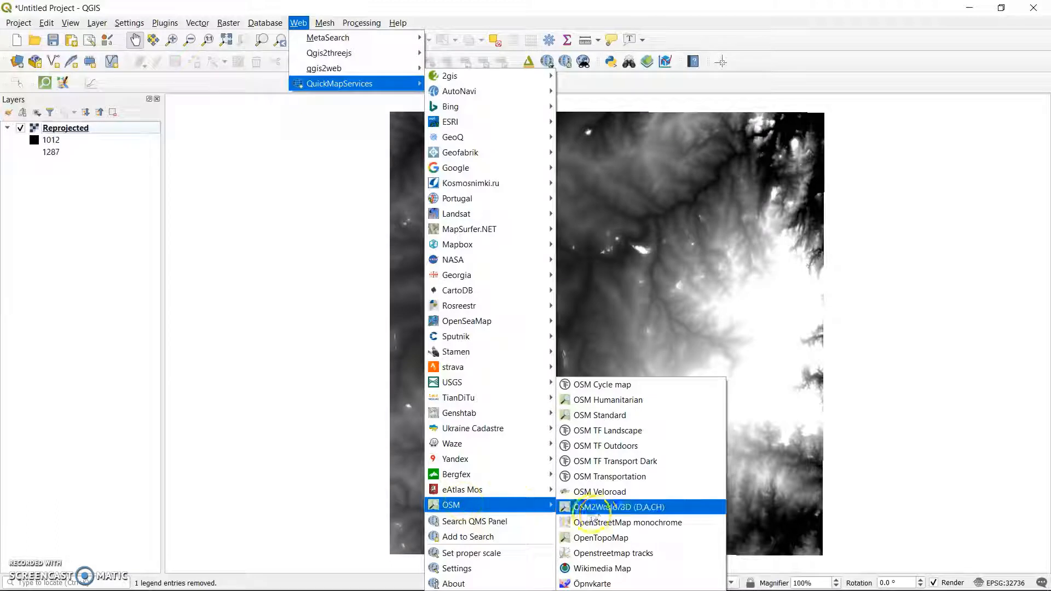
{"action": "left_click", "coordinate": [611, 416]}
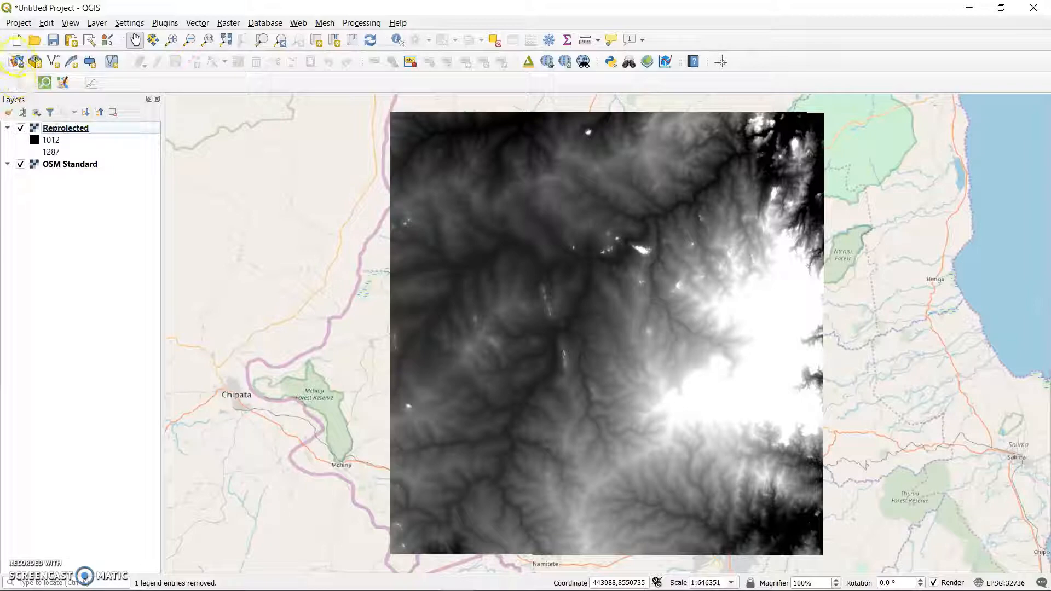
Add the vector file Study Area.kml from the Catchment and Streams folder to the project.
{"action": "left_click", "coordinate": [18, 61]}
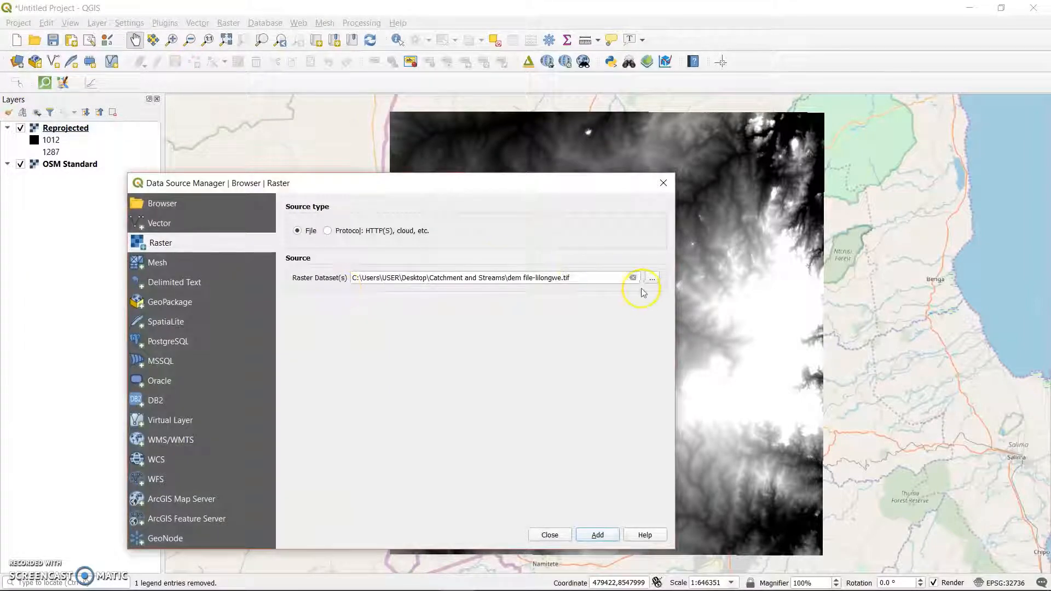
{"action": "left_click", "coordinate": [156, 223]}
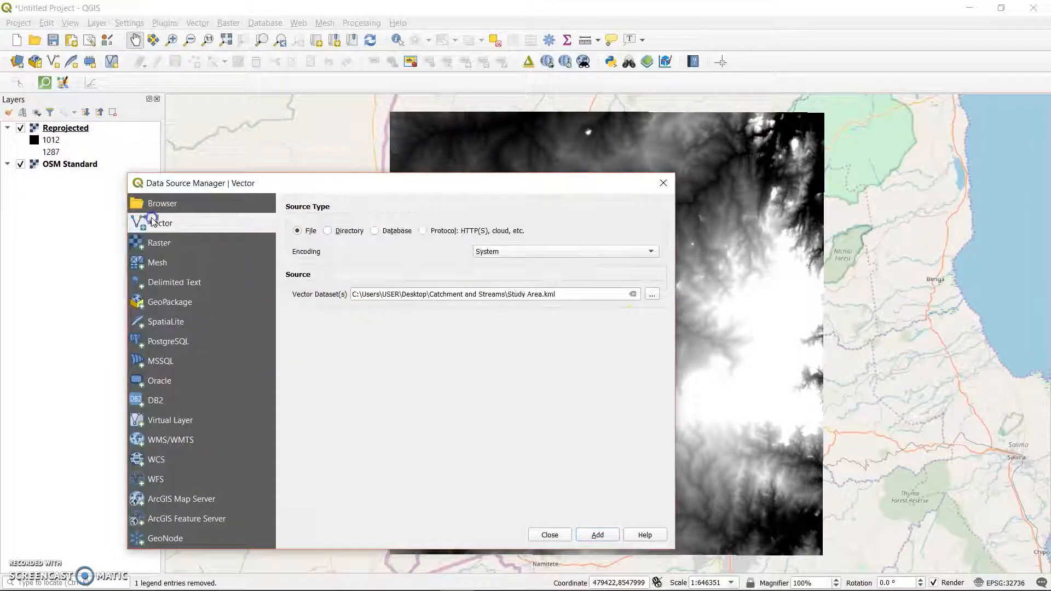
{"action": "left_click", "coordinate": [651, 296]}
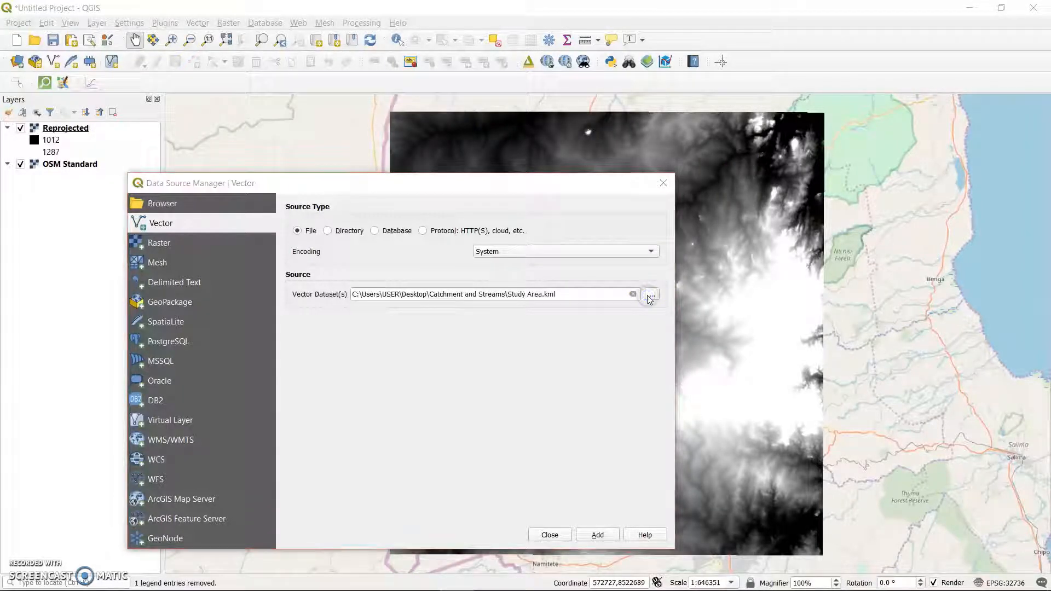
{"action": "left_click", "coordinate": [648, 296]}
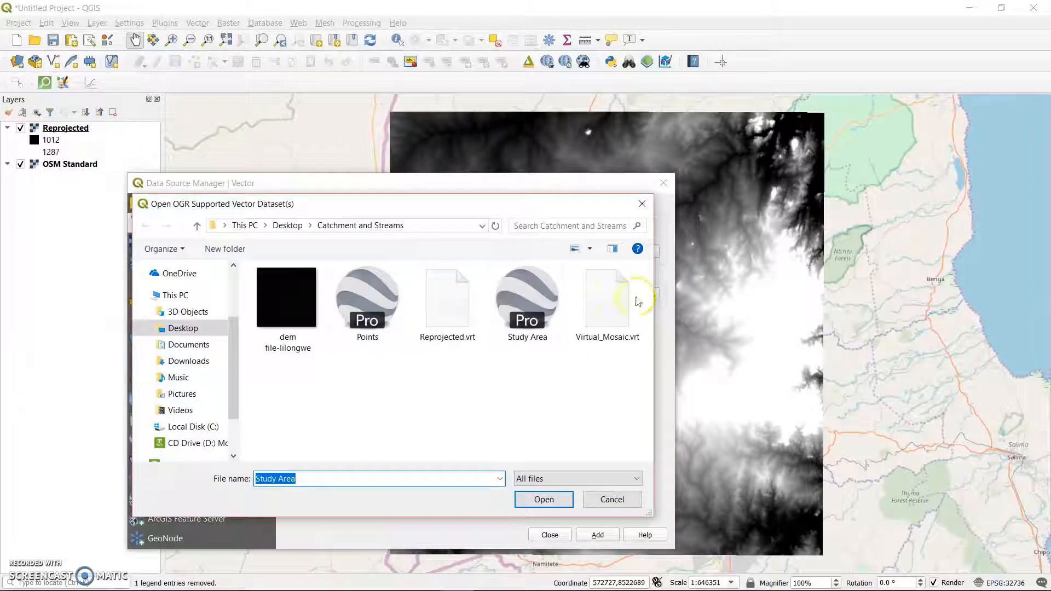
{"action": "left_click", "coordinate": [539, 305]}
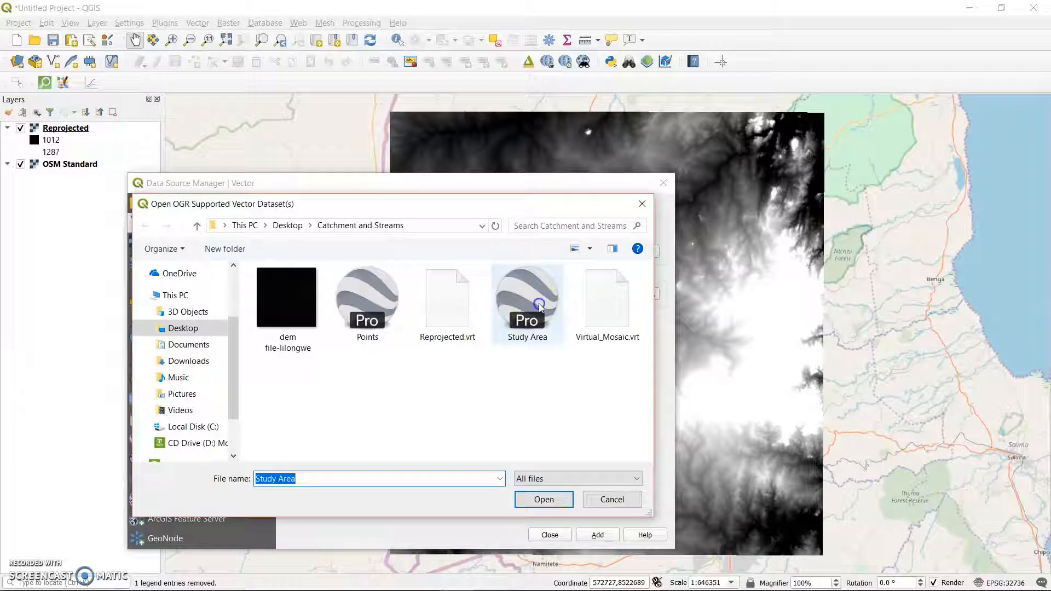
{"action": "left_click", "coordinate": [542, 498]}
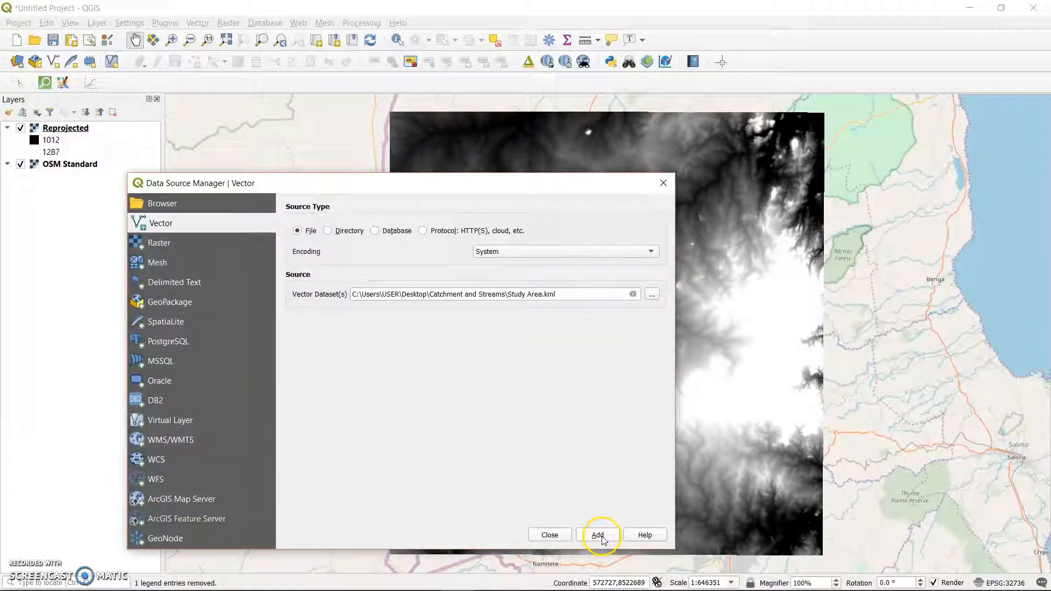
{"action": "left_click", "coordinate": [601, 537]}
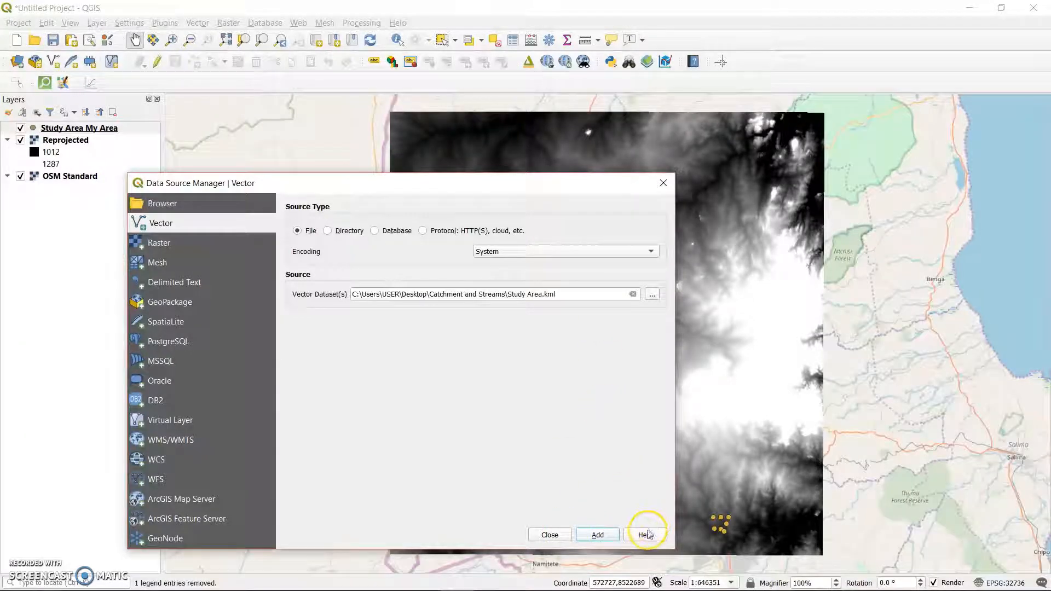
{"action": "left_click", "coordinate": [662, 183]}
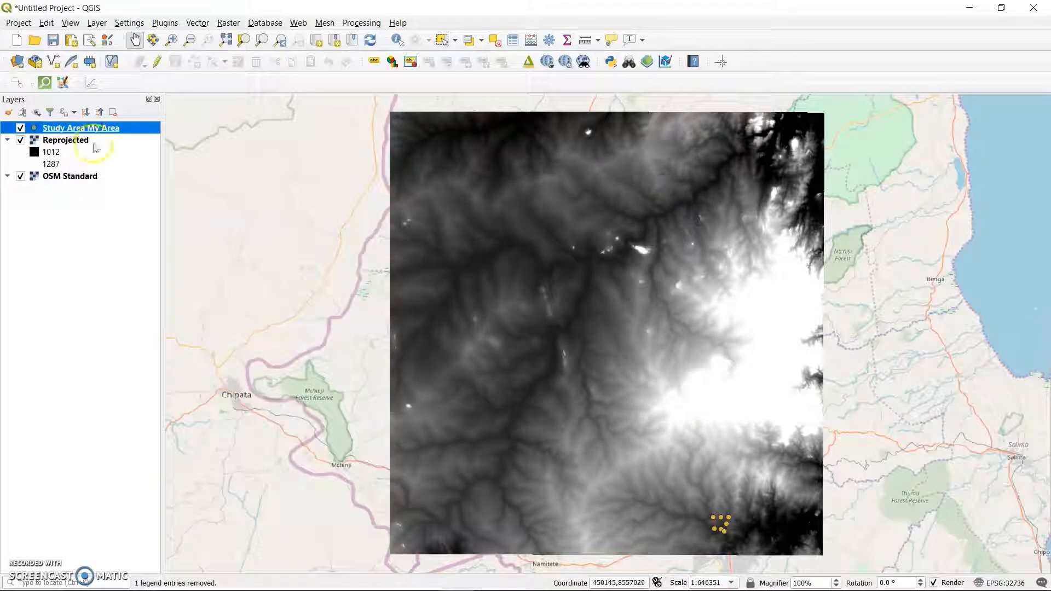
Hide the Reprojected layer and zoom in on the study area points around Lilongwe.
{"action": "left_click", "coordinate": [21, 141]}
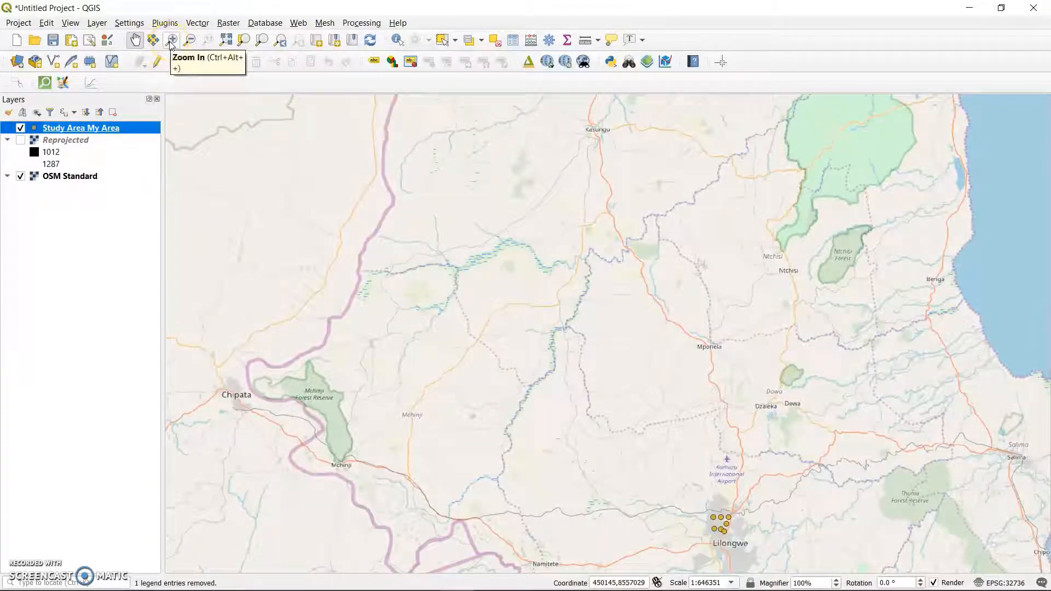
{"action": "left_click", "coordinate": [171, 40]}
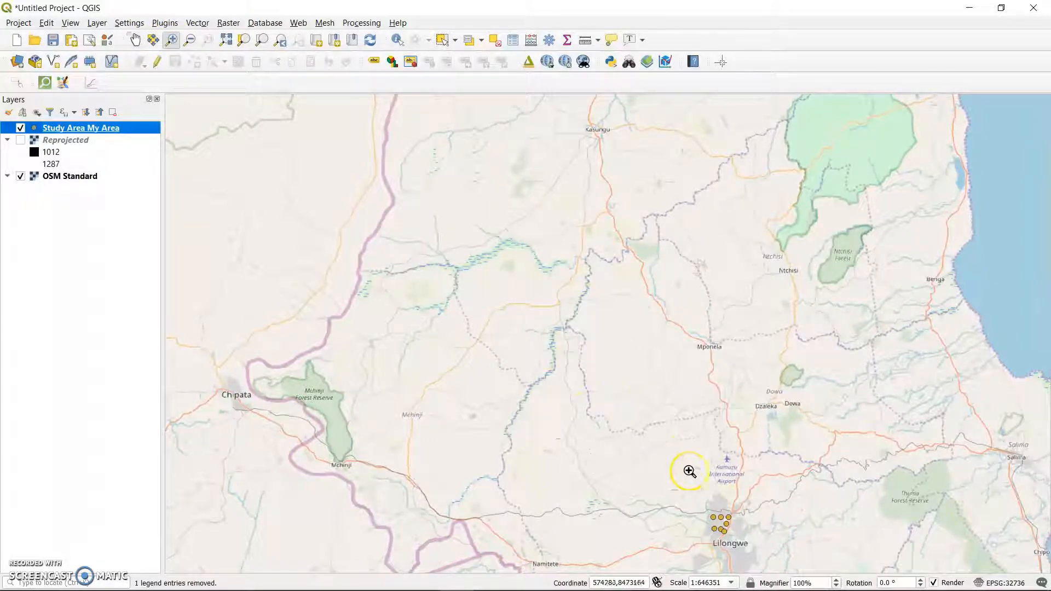
{"action": "left_click_drag", "start_coordinate": [686, 487], "coordinate": [770, 569]}
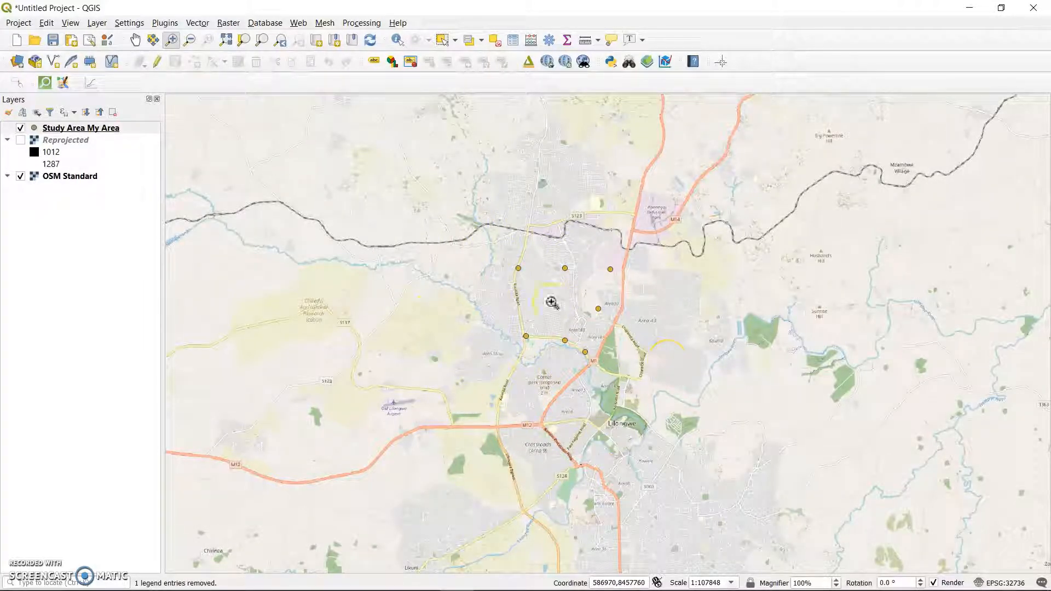
Start Clip Raster by Extent and choose the Reprojected [EPSG:32736] layer as its input.
{"action": "left_click", "coordinate": [229, 24]}
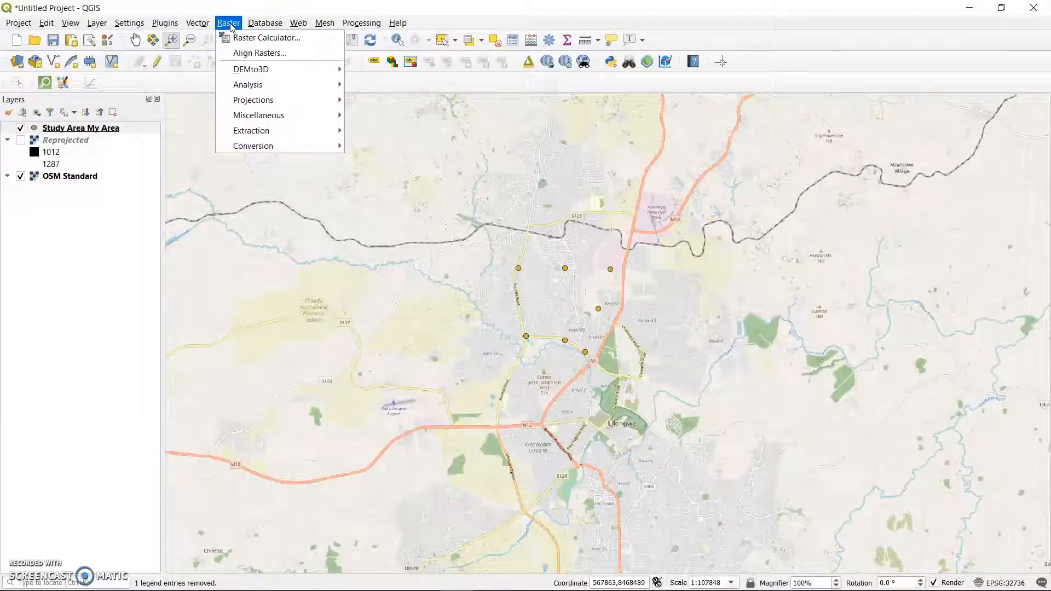
{"action": "mouse_move", "coordinate": [282, 130]}
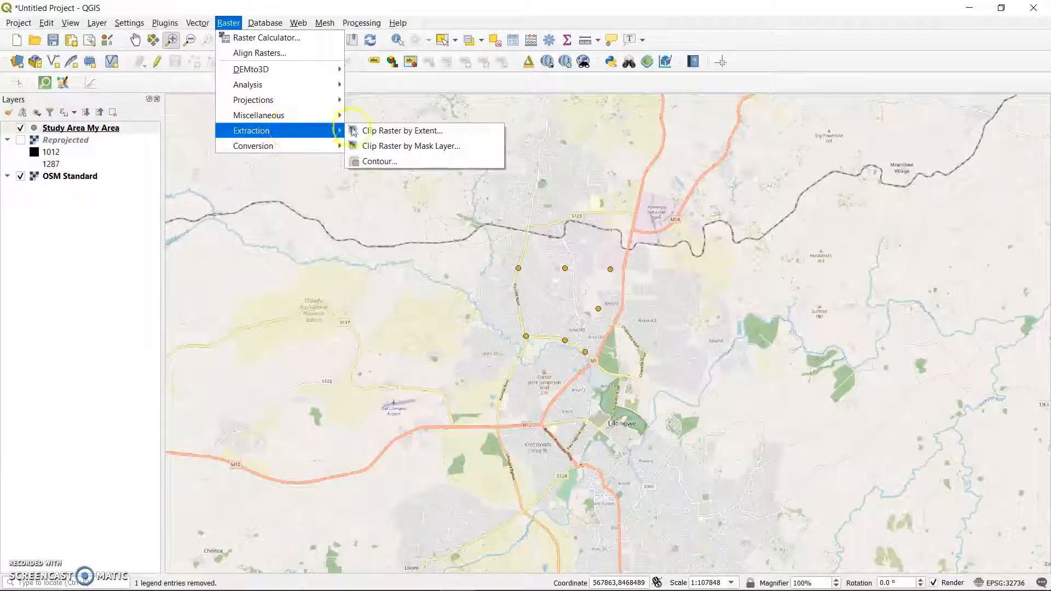
{"action": "left_click", "coordinate": [419, 132]}
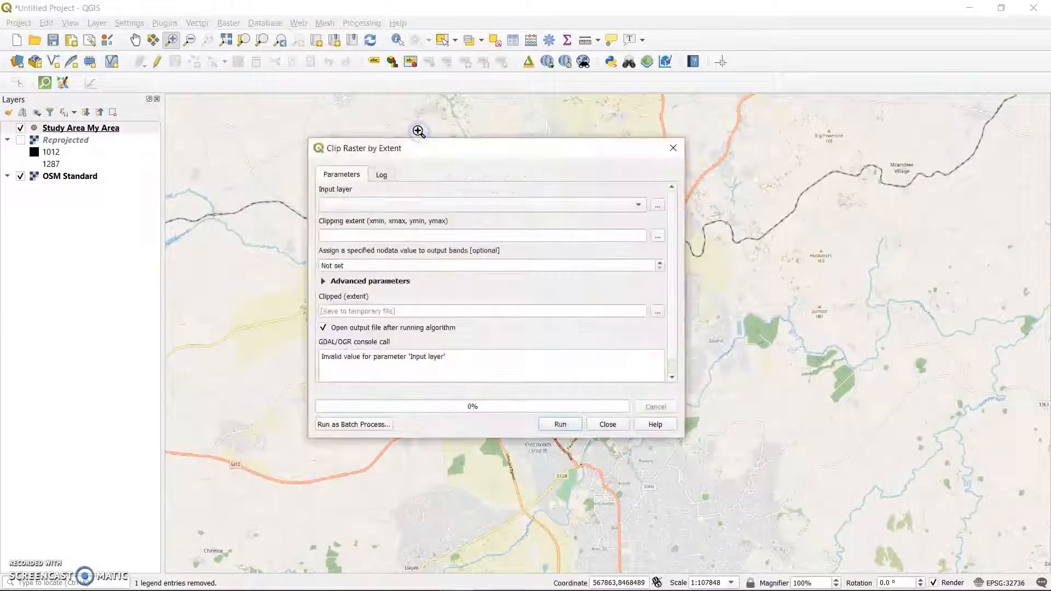
{"action": "left_click", "coordinate": [20, 140]}
{"action": "left_click", "coordinate": [21, 140]}
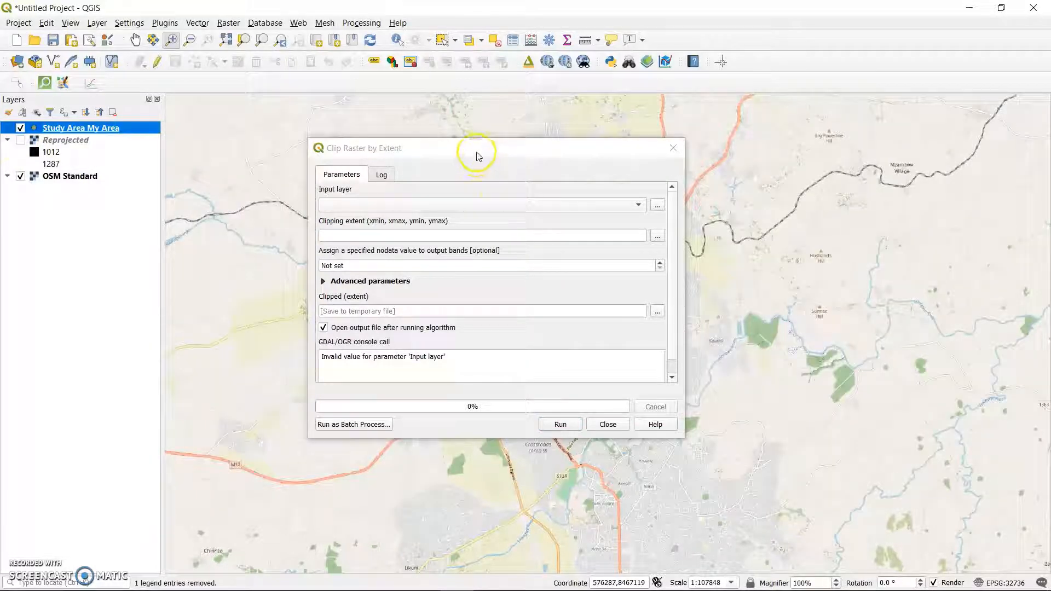
{"action": "left_click_drag", "start_coordinate": [476, 154], "coordinate": [708, 119]}
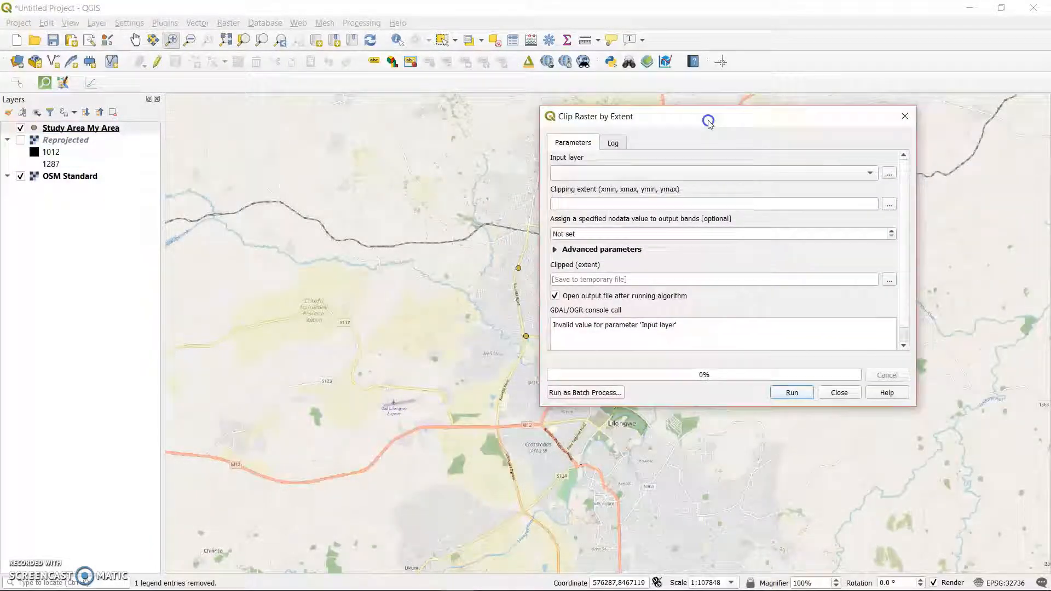
{"action": "left_click", "coordinate": [877, 180]}
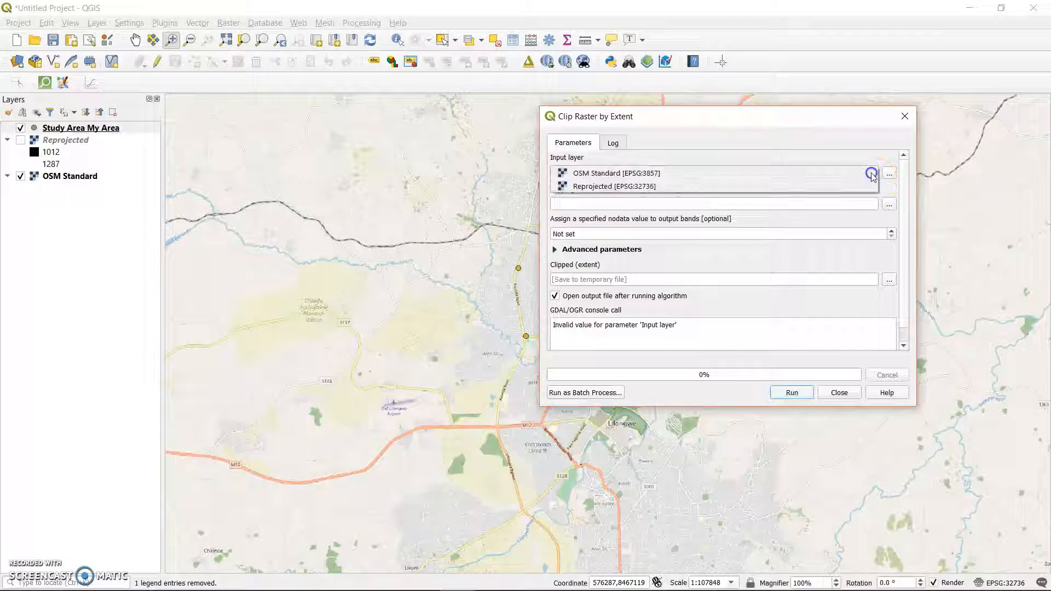
{"action": "left_click", "coordinate": [671, 182]}
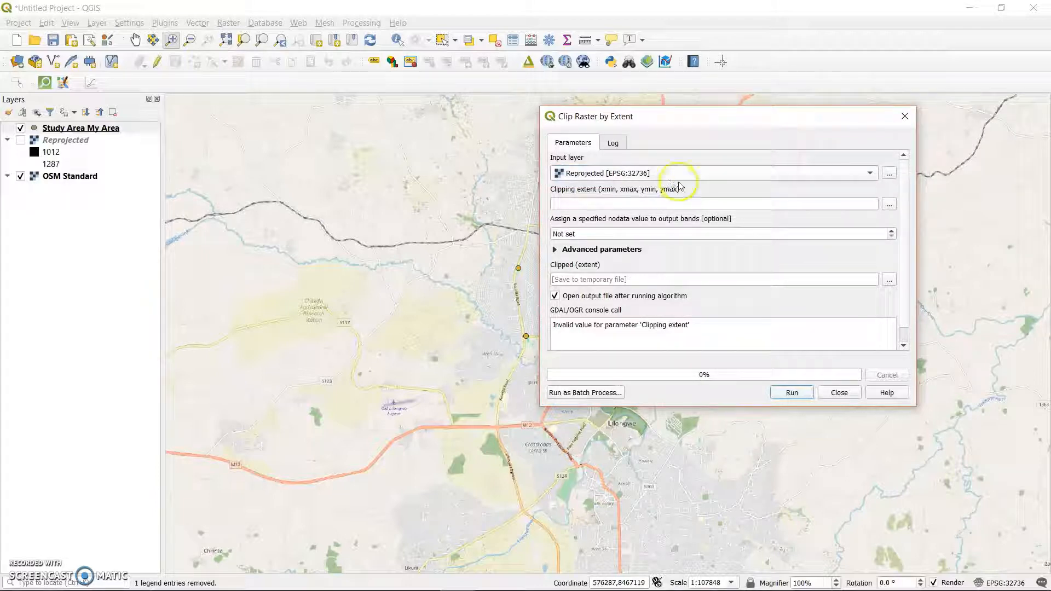
Draw the clipping extent on the canvas around the study area points, from about 578021, 8464950 to 587152, 8452029.
{"action": "left_click", "coordinate": [885, 205]}
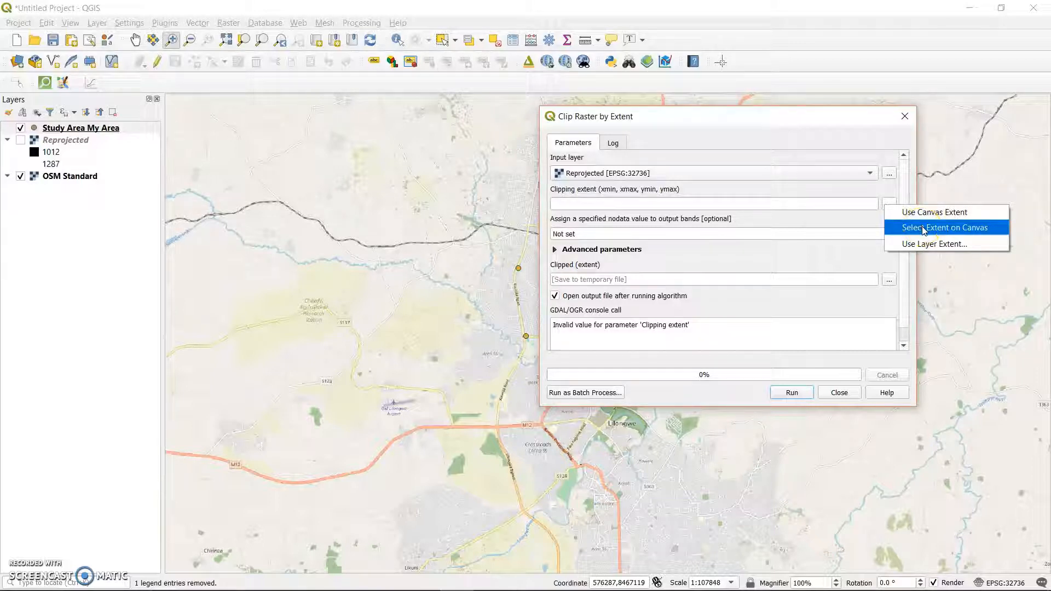
{"action": "left_click", "coordinate": [938, 232]}
{"action": "left_click", "coordinate": [937, 233]}
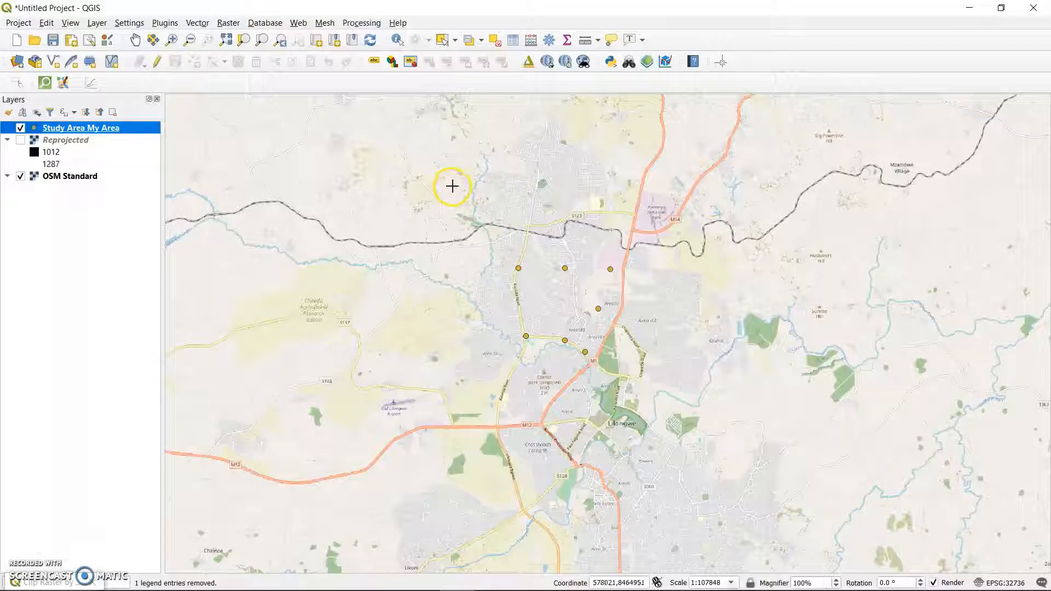
{"action": "left_click_drag", "start_coordinate": [453, 186], "coordinate": [671, 495]}
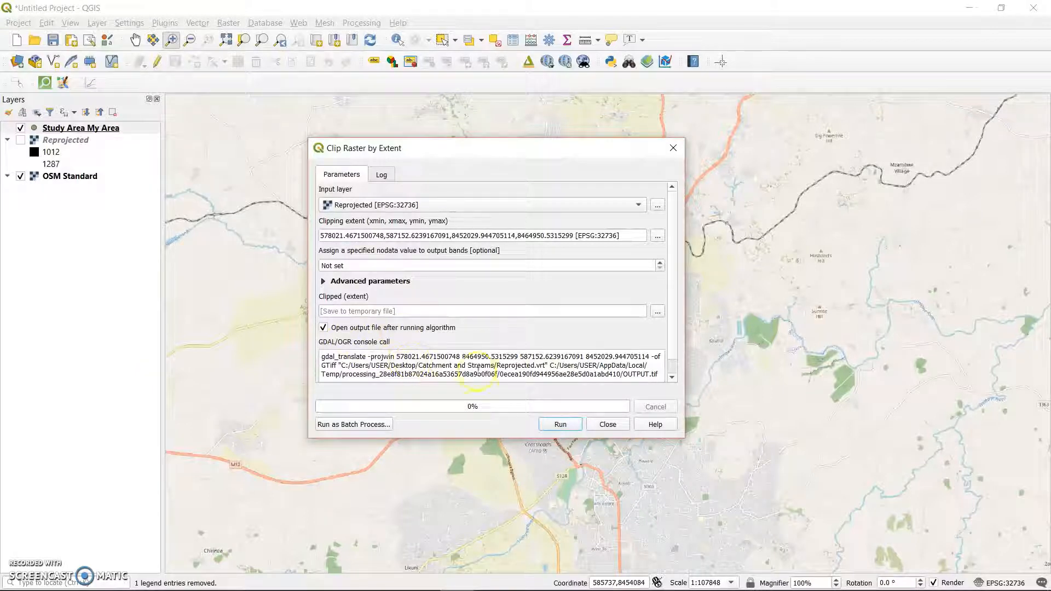
Save the clip output as VRT file DEM_Subset in the Catchment and Streams folder and run the clip.
{"action": "left_click", "coordinate": [672, 377]}
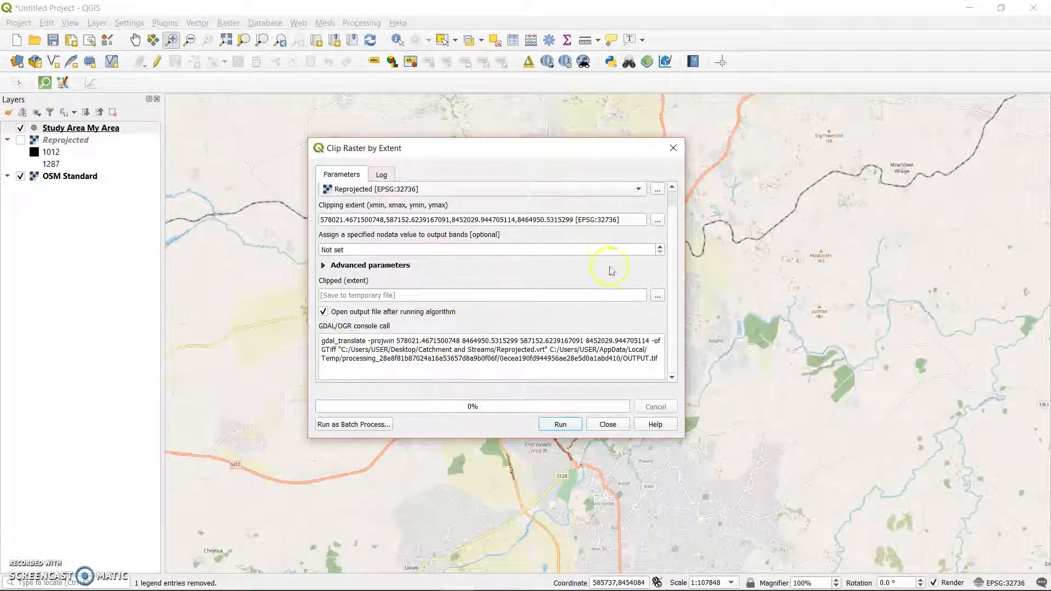
{"action": "scroll", "coordinate": [671, 281], "scroll_direction": "up", "scroll_amount": 1}
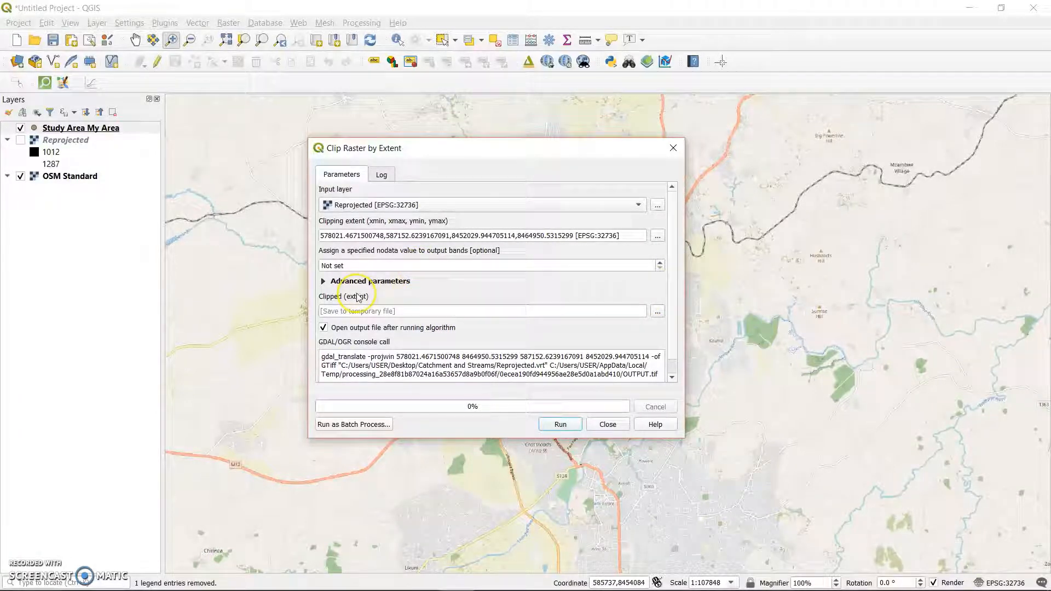
{"action": "left_click", "coordinate": [658, 309]}
{"action": "left_click", "coordinate": [698, 328]}
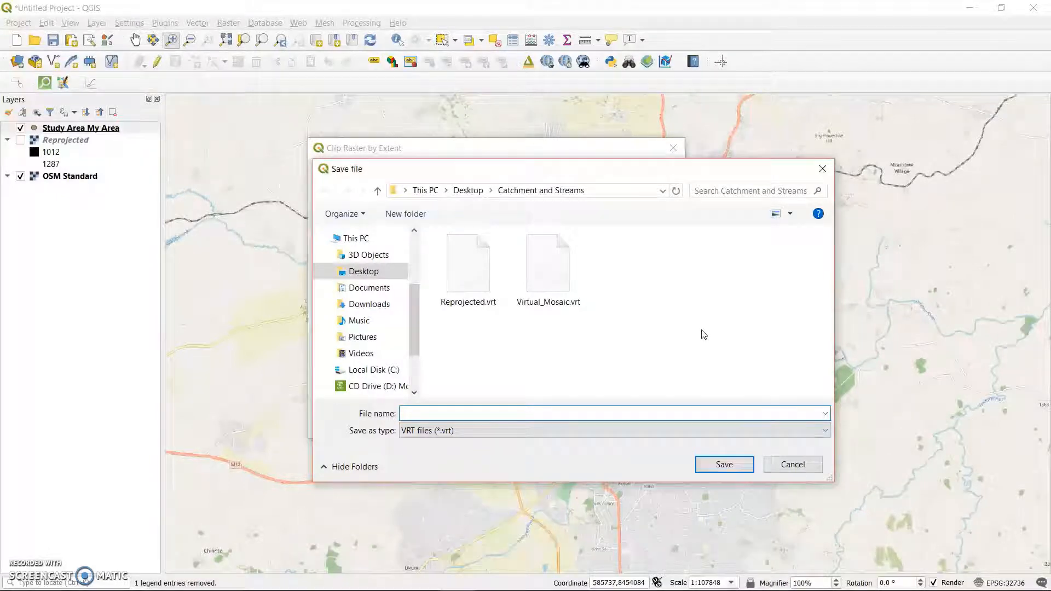
{"action": "type", "text": "DEM"}
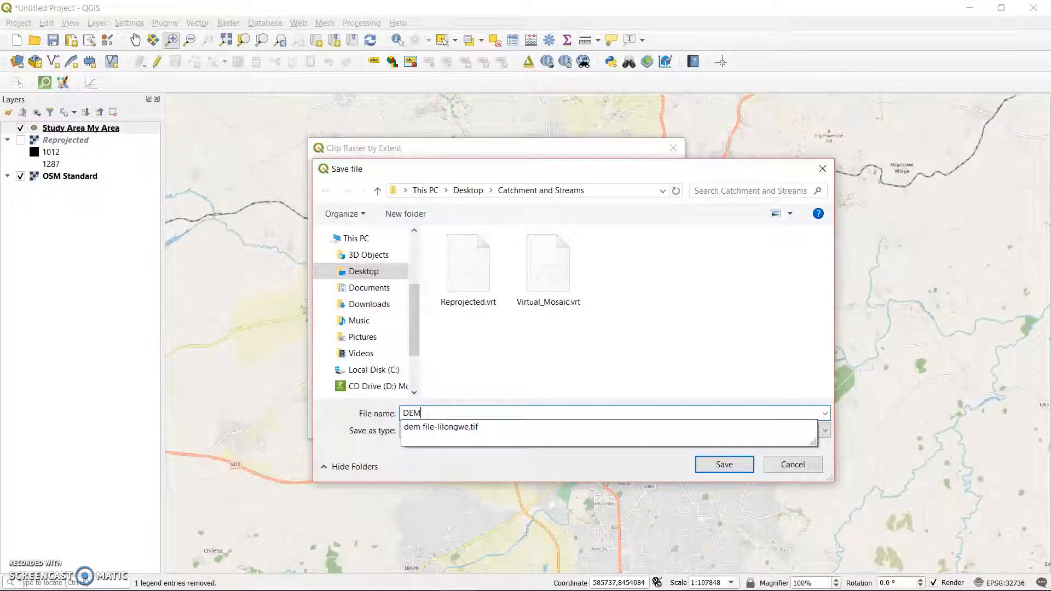
{"action": "type", "text": "_Subs"}
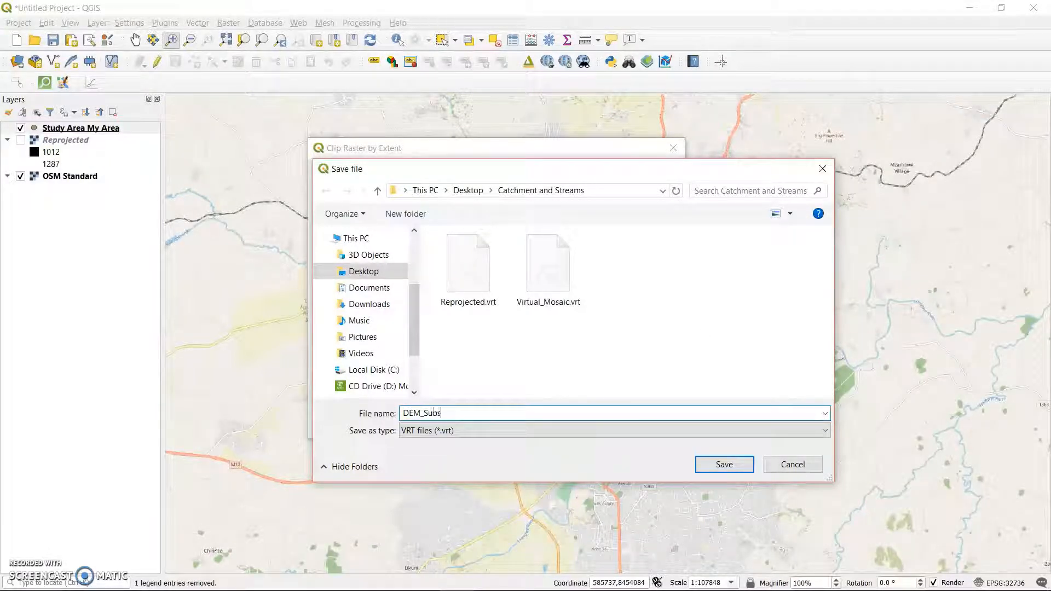
{"action": "type", "text": "et"}
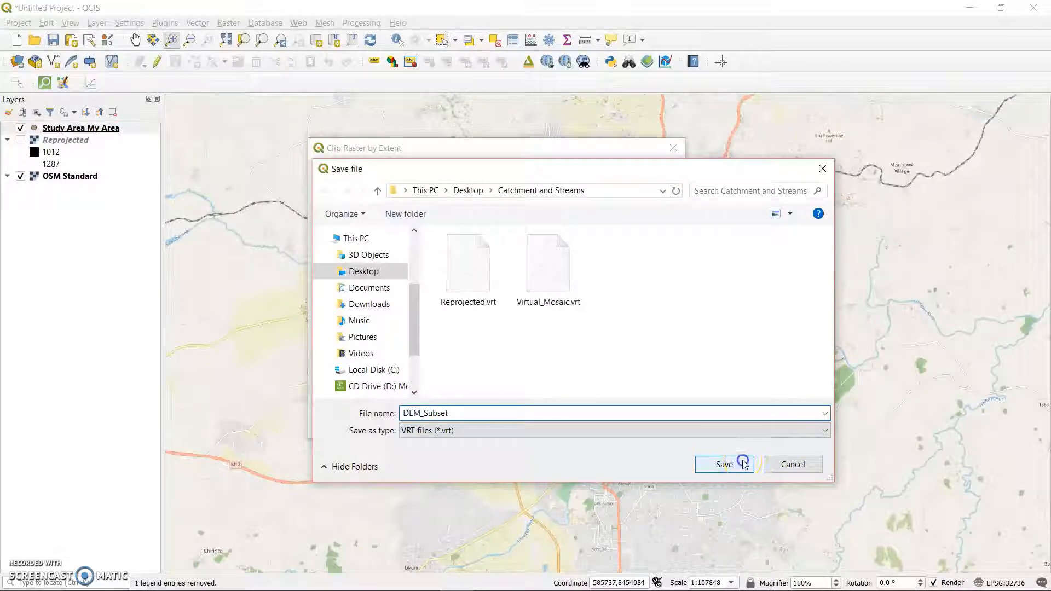
{"action": "left_click", "coordinate": [740, 462]}
{"action": "left_click", "coordinate": [558, 426]}
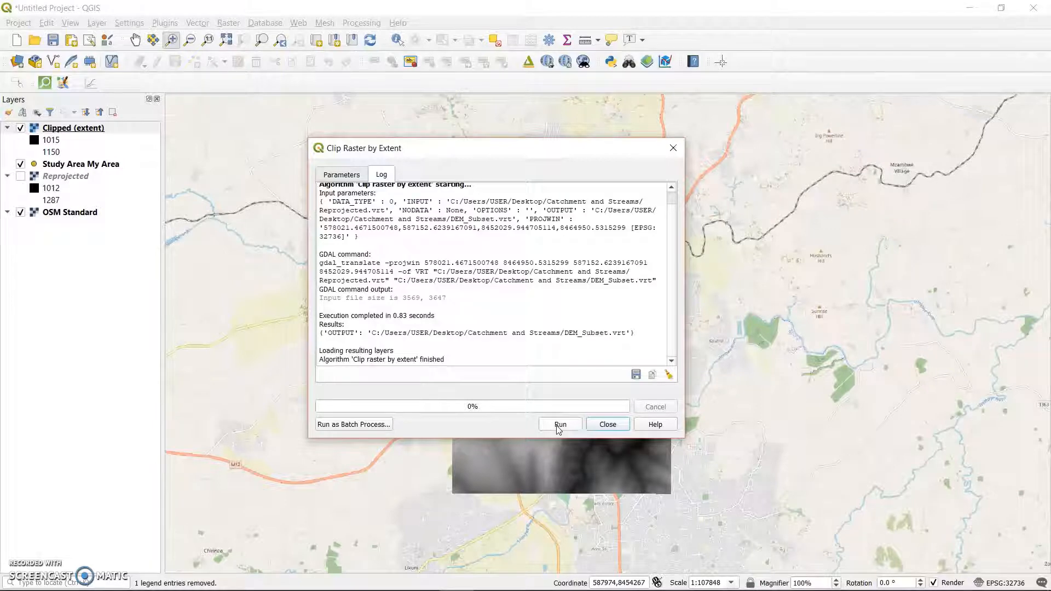
{"action": "left_click", "coordinate": [599, 426]}
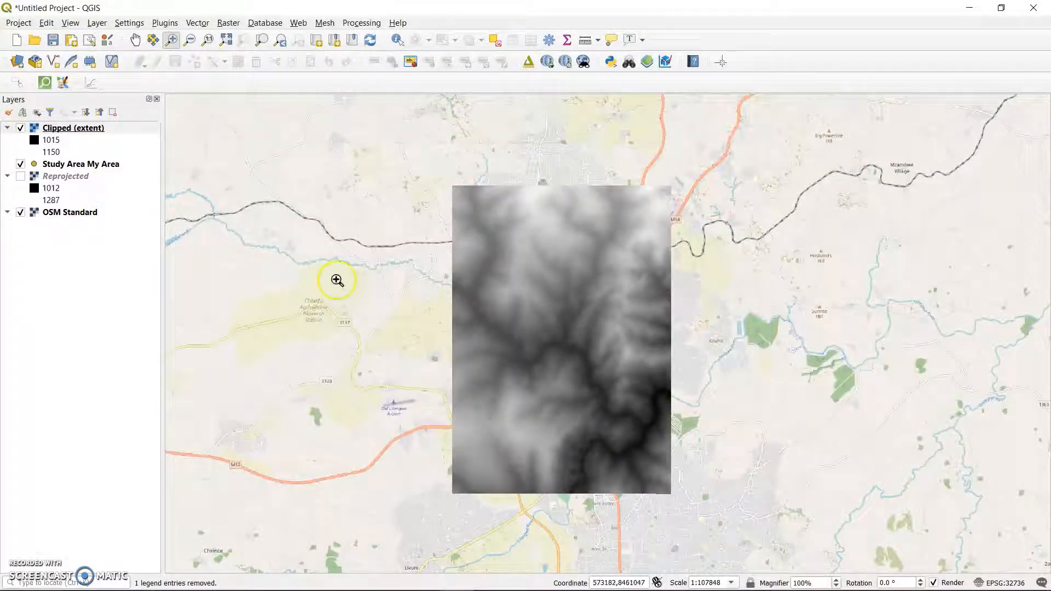
Remove the Study Area My Area, Reprojected and OSM Standard layers from the project, keeping only the clipped raster.
{"action": "left_click", "coordinate": [23, 177]}
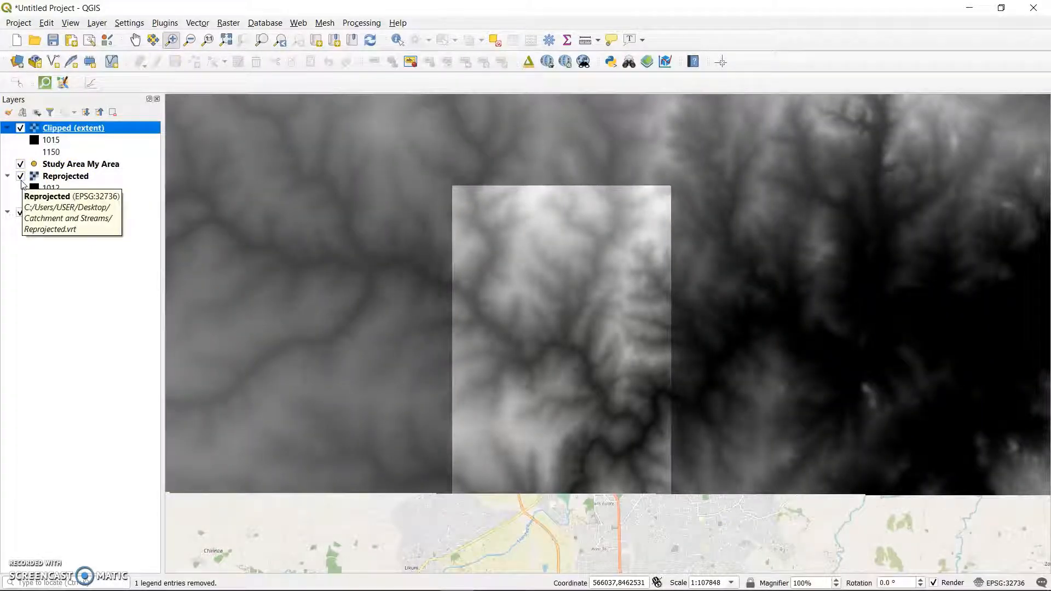
{"action": "left_click", "coordinate": [52, 177]}
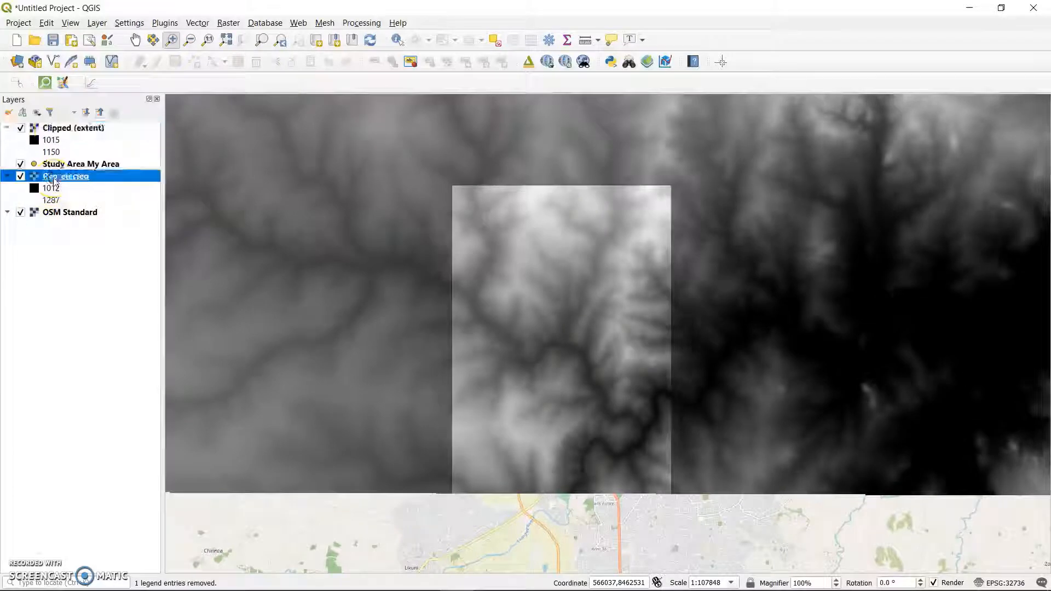
{"action": "left_click", "coordinate": [70, 216], "text": "ctrl"}
{"action": "left_click", "coordinate": [109, 166], "text": "ctrl"}
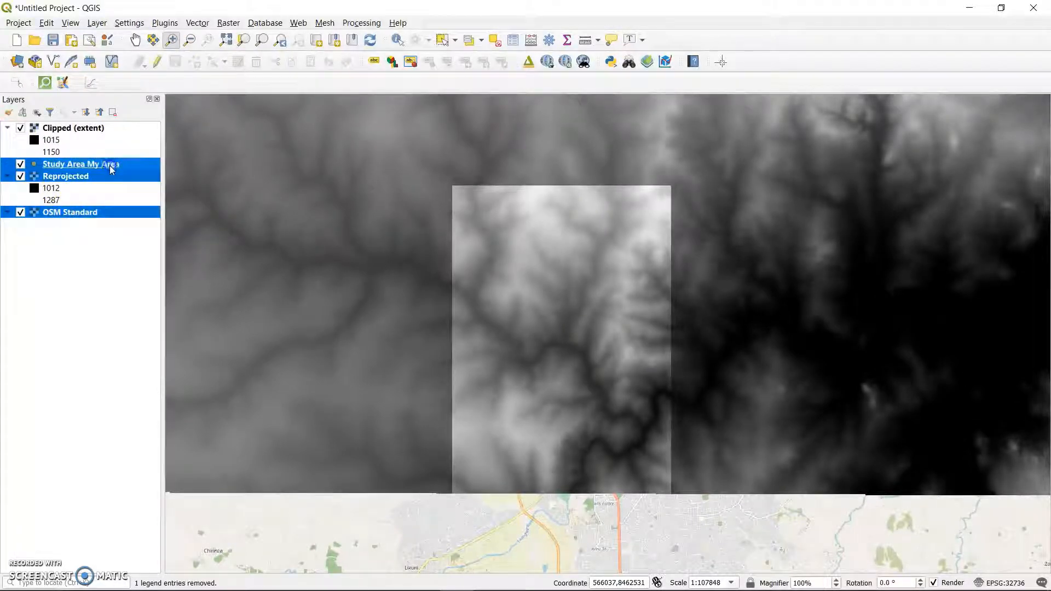
{"action": "right_click", "coordinate": [111, 169]}
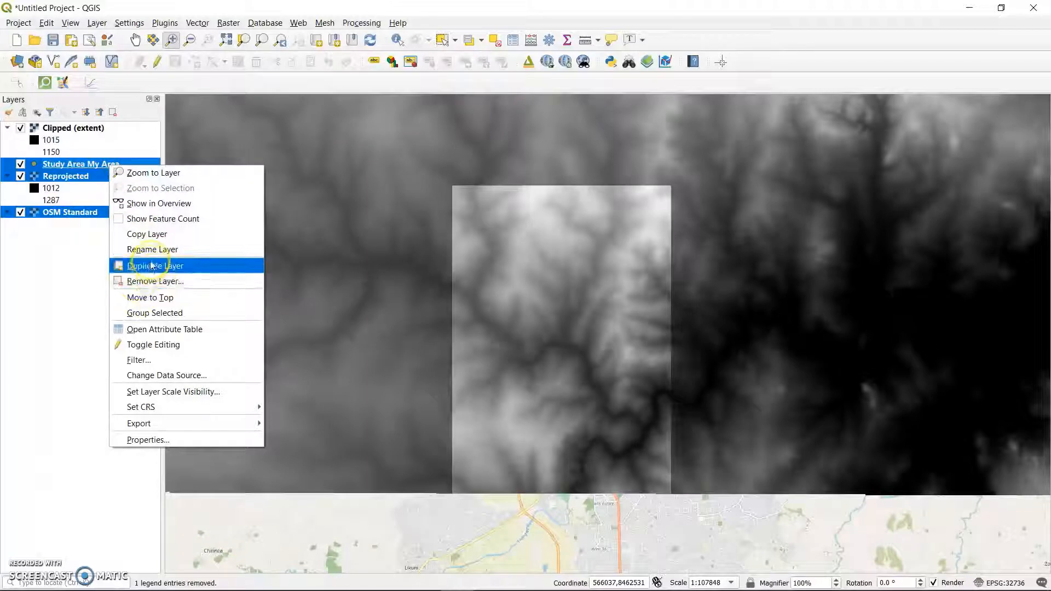
{"action": "left_click", "coordinate": [147, 279]}
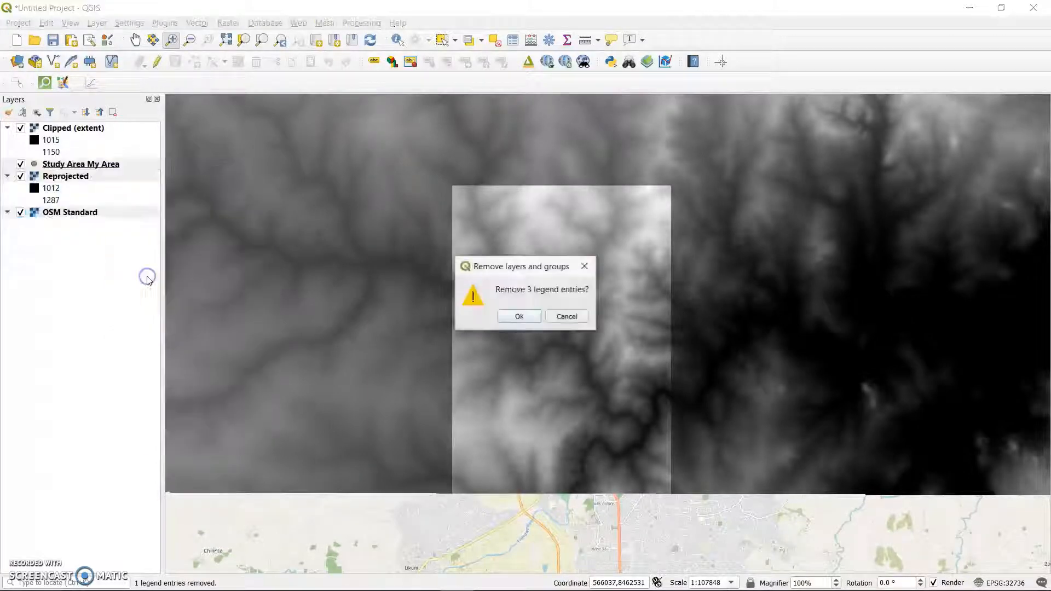
{"action": "left_click", "coordinate": [530, 318]}
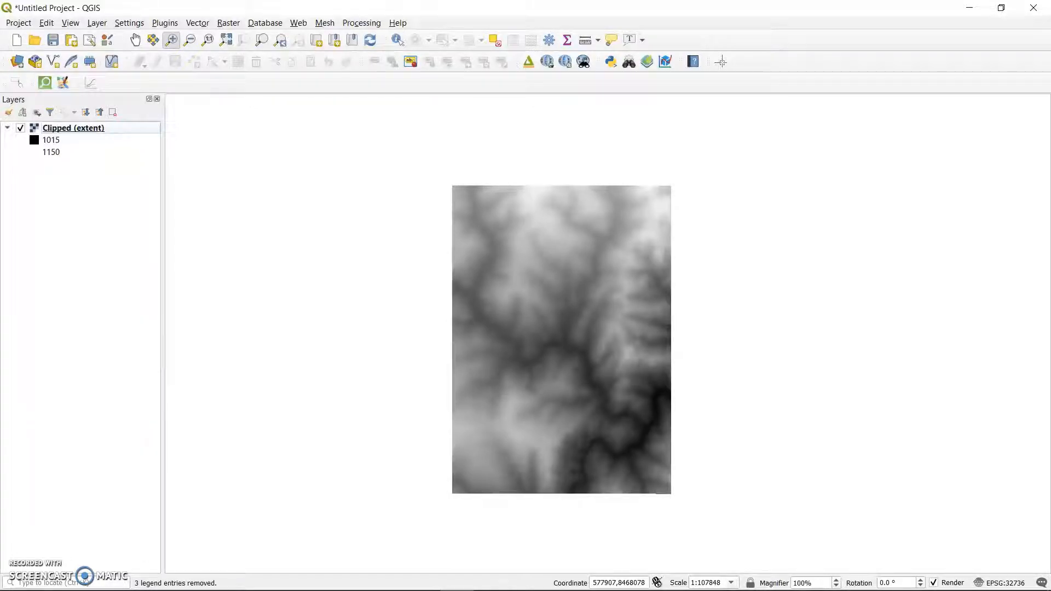
{"action": "left_click", "coordinate": [359, 22]}
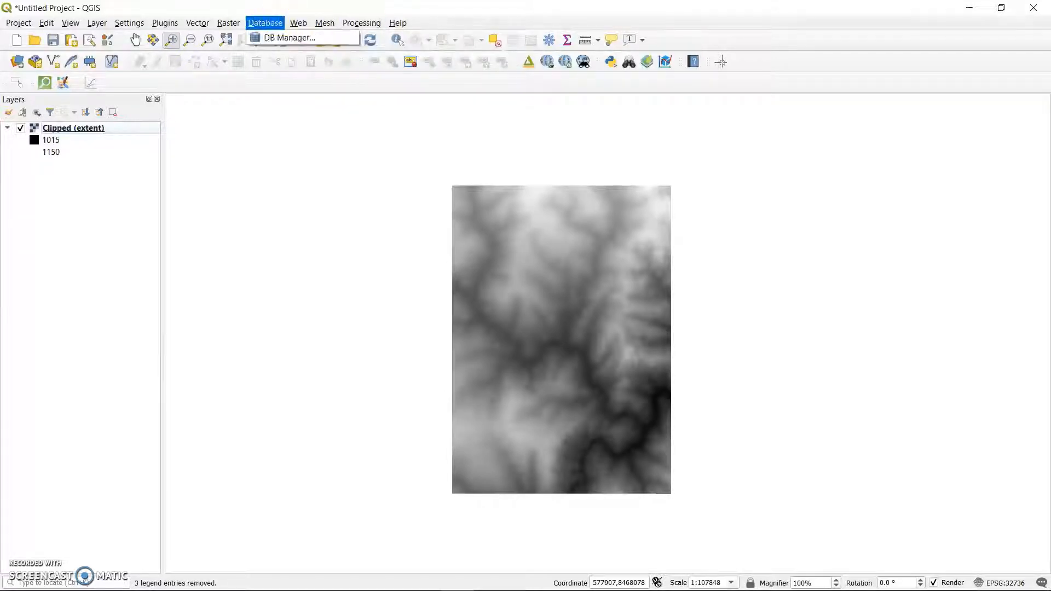
{"action": "left_click", "coordinate": [169, 22]}
{"action": "left_click", "coordinate": [170, 22]}
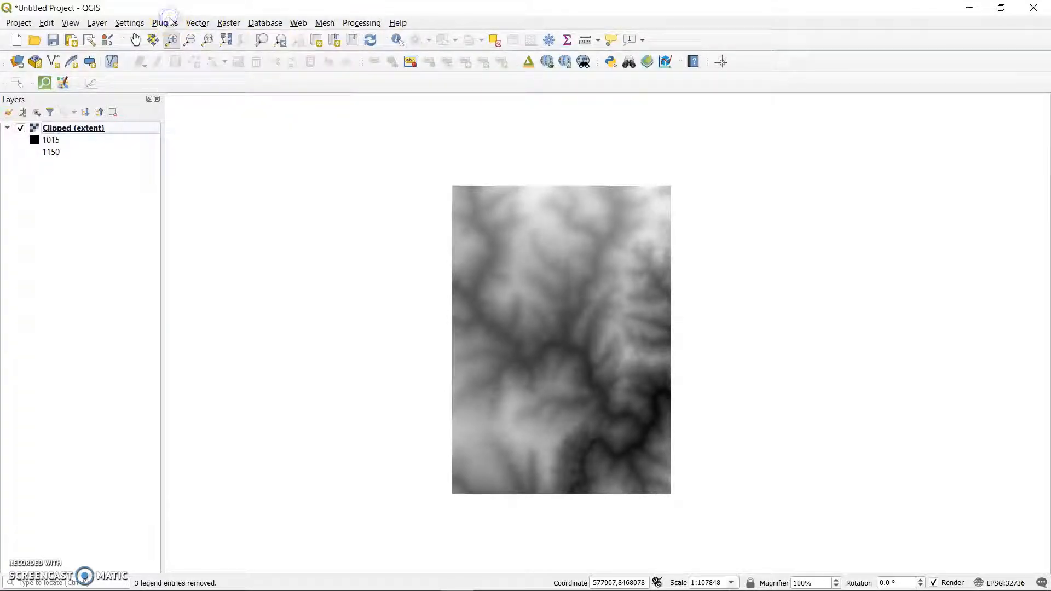
{"action": "left_click", "coordinate": [170, 22]}
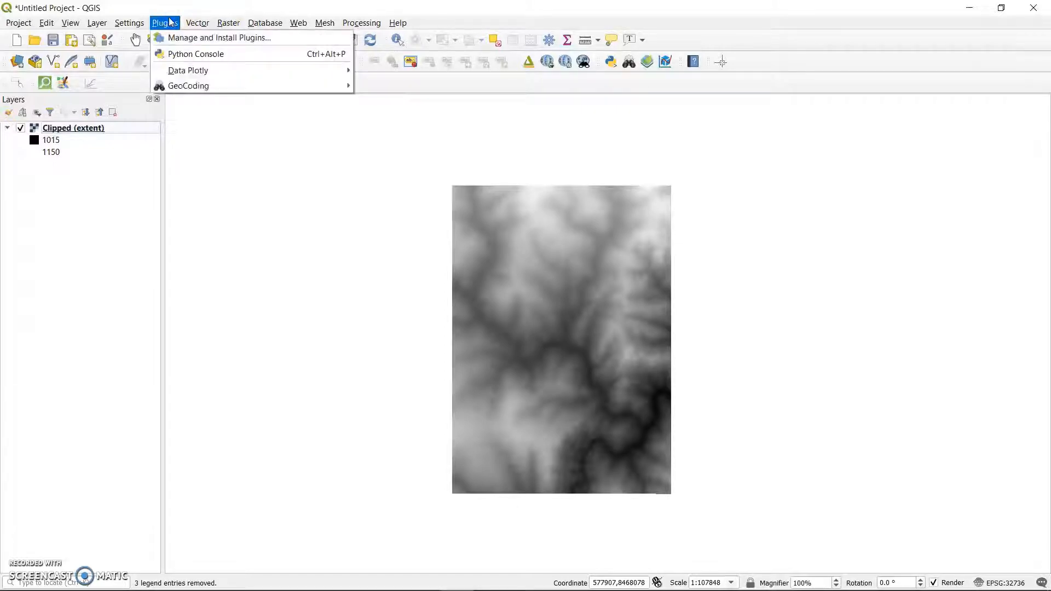
{"action": "left_click", "coordinate": [370, 9]}
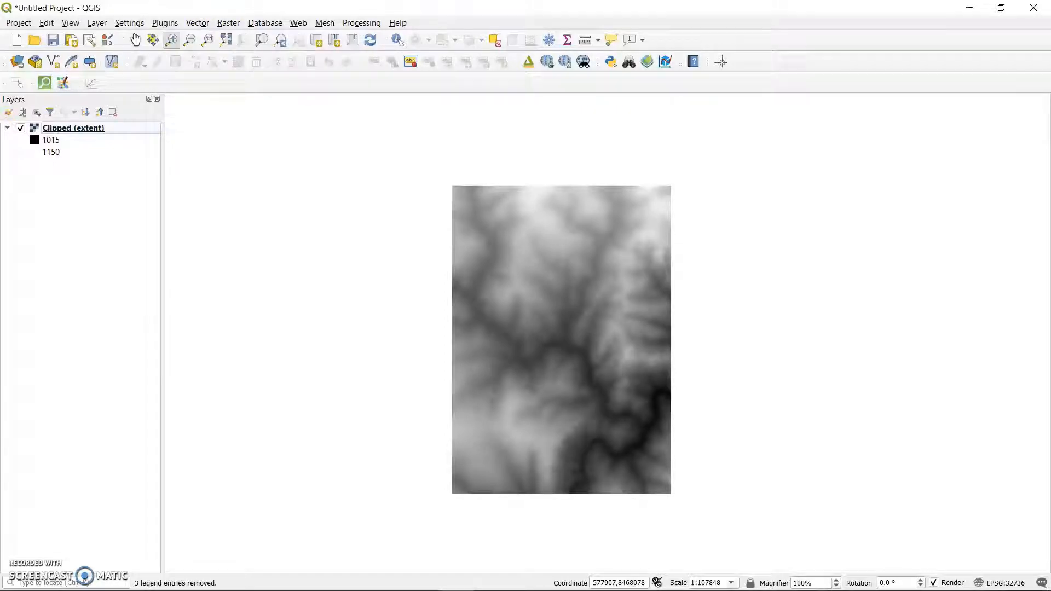
Show the Processing Toolbox, search for "fill sinks" and open SAGA's Fill sinks (wang & liu) tool for the clipped DEM.
{"action": "left_click", "coordinate": [375, 25]}
{"action": "left_click", "coordinate": [375, 25]}
{"action": "left_click", "coordinate": [377, 25]}
{"action": "left_click", "coordinate": [377, 37]}
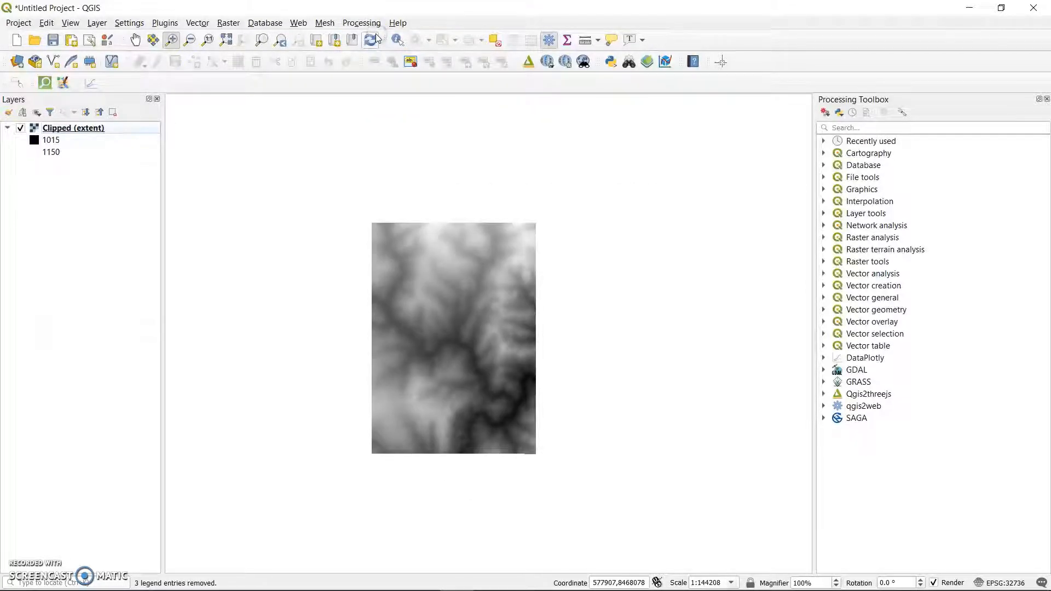
{"action": "left_click", "coordinate": [844, 124]}
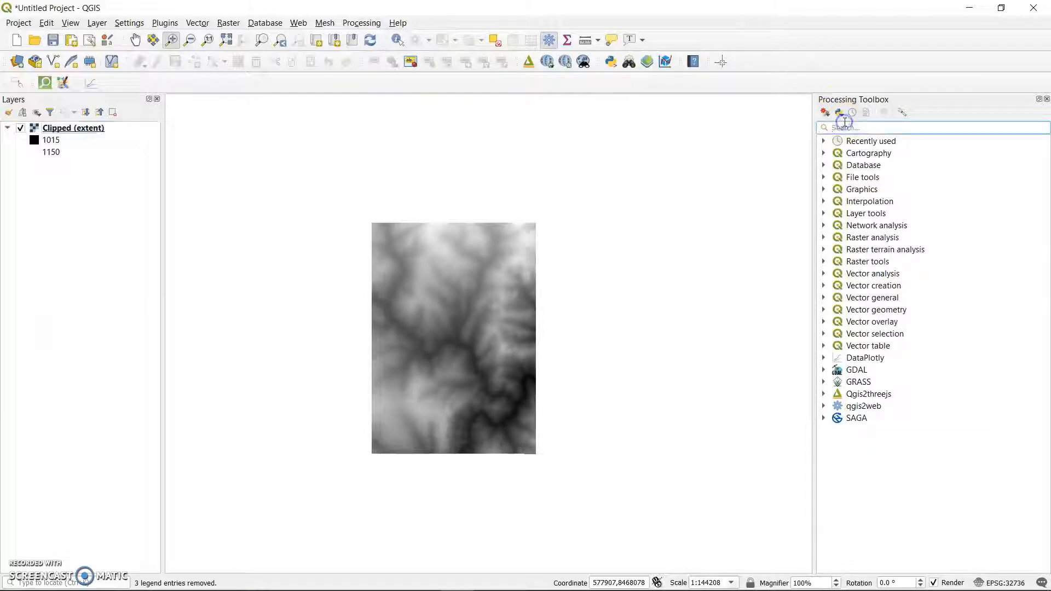
{"action": "type", "text": "fill"}
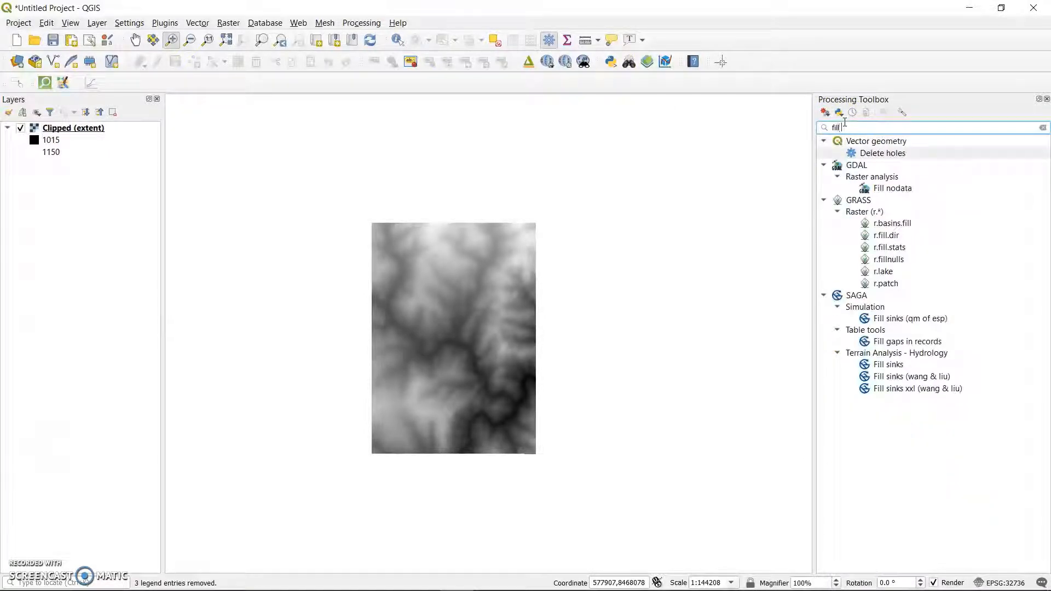
{"action": "type", "text": " sinks"}
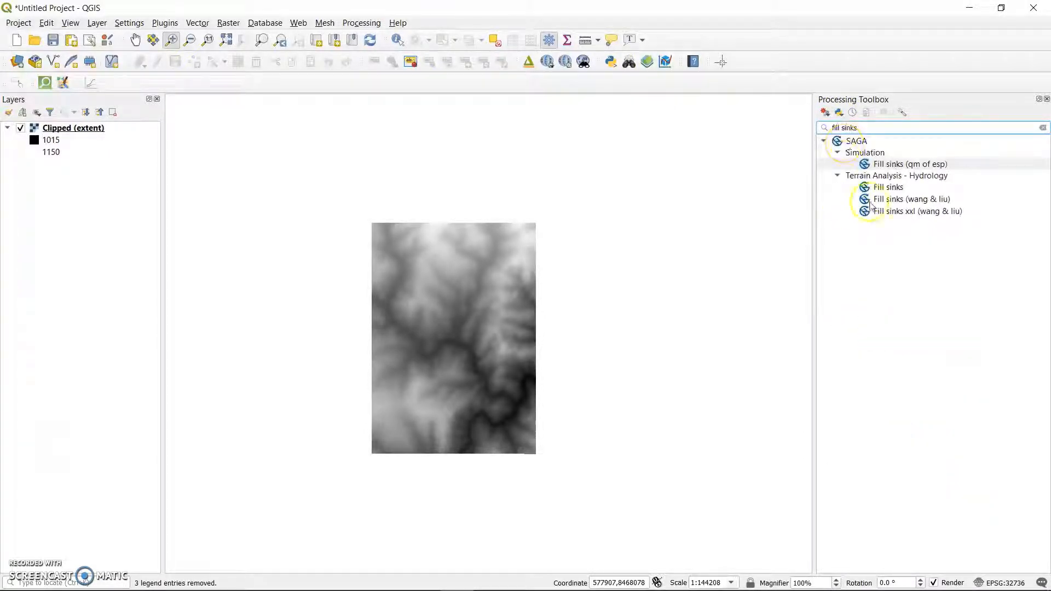
{"action": "double_click", "coordinate": [907, 201]}
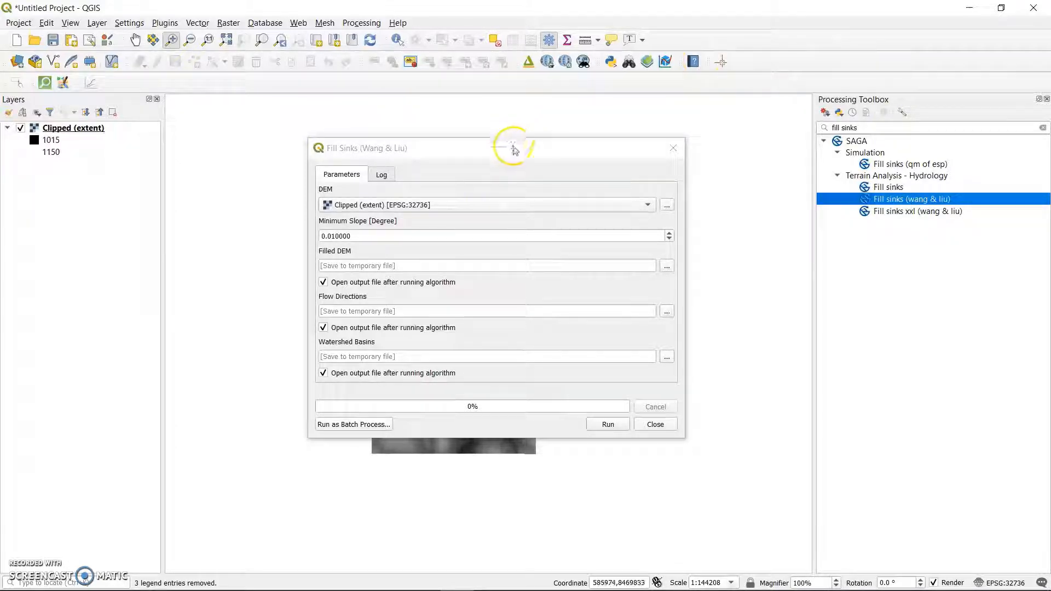
{"action": "left_click_drag", "start_coordinate": [514, 146], "coordinate": [548, 124]}
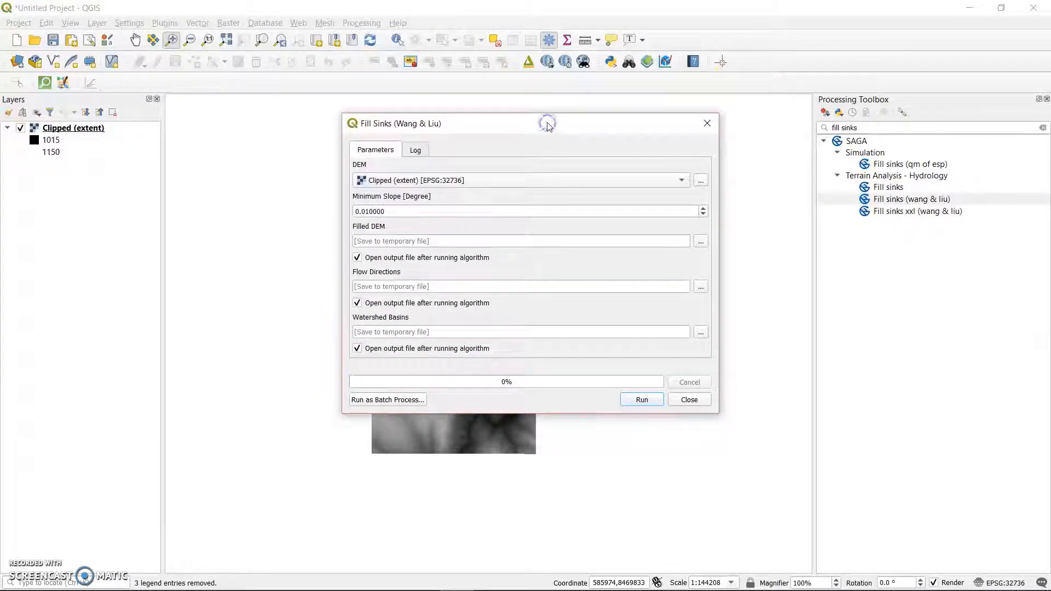
{"action": "left_click", "coordinate": [549, 131]}
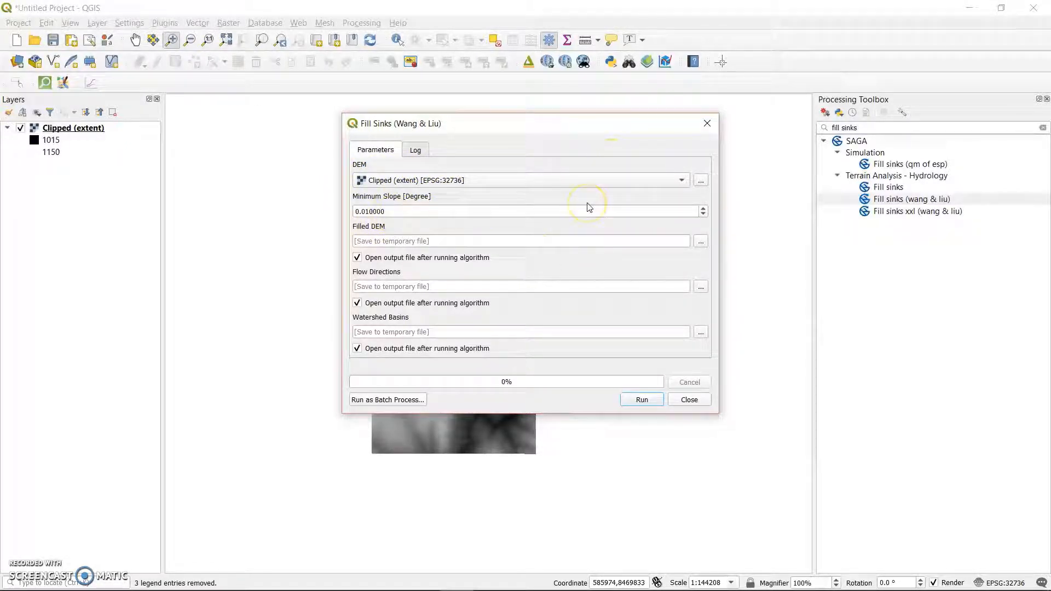
Set the Filled DEM output to be saved as SDAT file Filled_dem in the Catchment and Streams folder.
{"action": "left_click", "coordinate": [701, 241]}
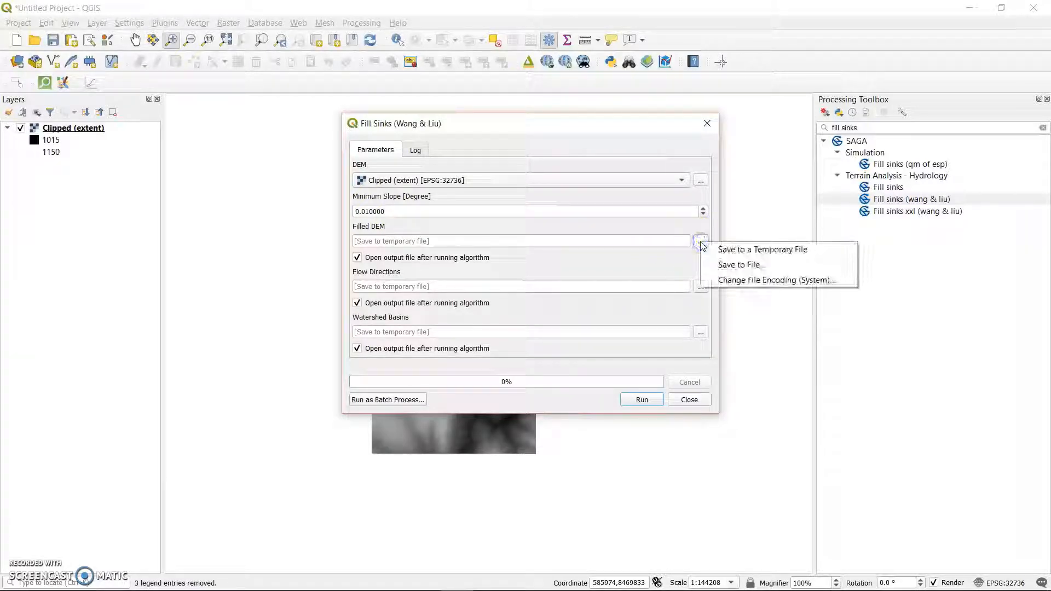
{"action": "left_click", "coordinate": [733, 267]}
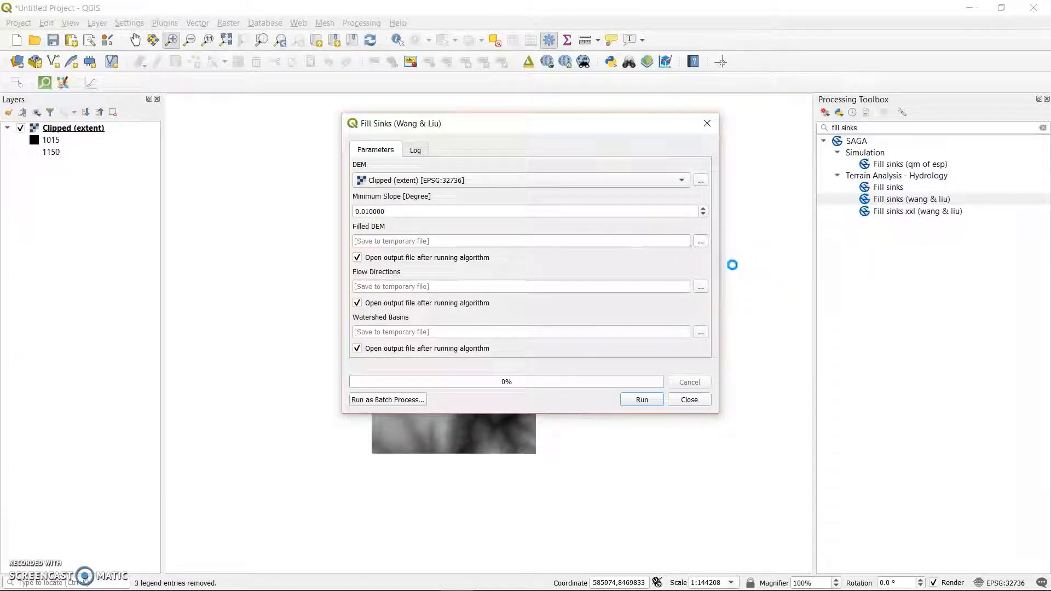
{"action": "left_click", "coordinate": [493, 387]}
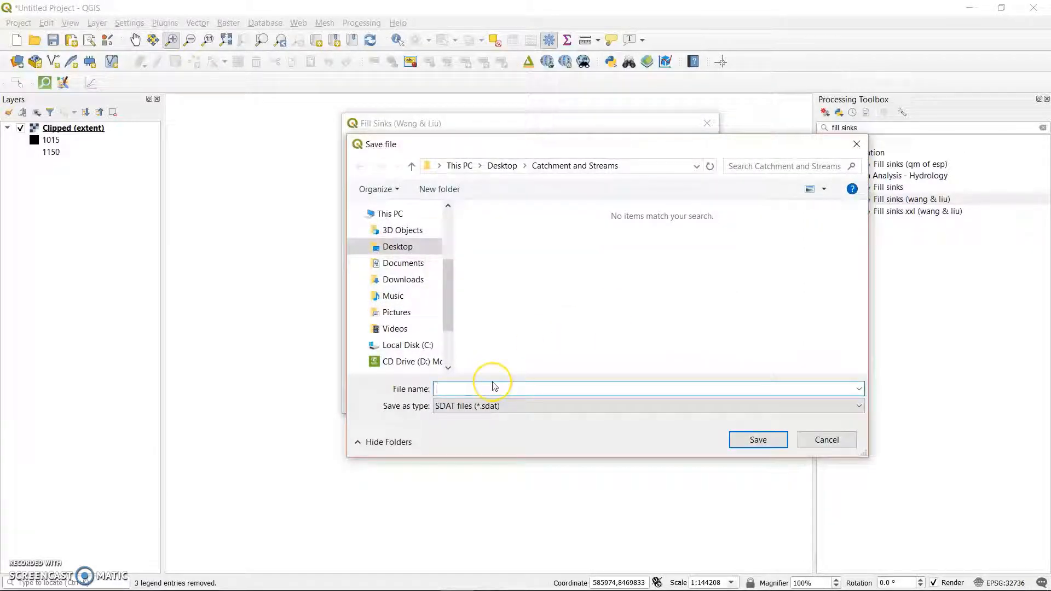
{"action": "type", "text": "Filled_"}
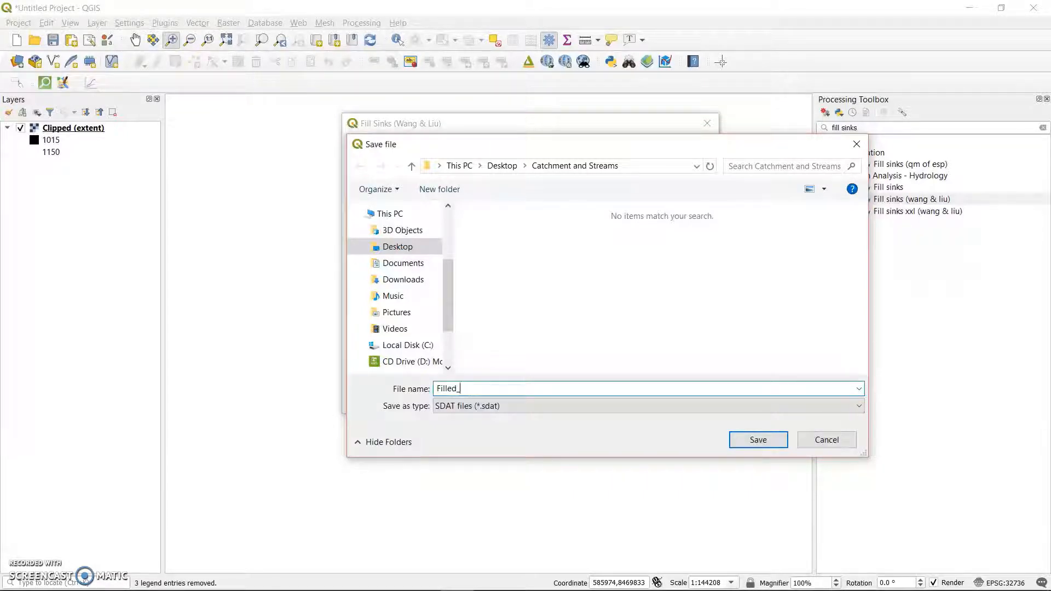
{"action": "type", "text": "dem"}
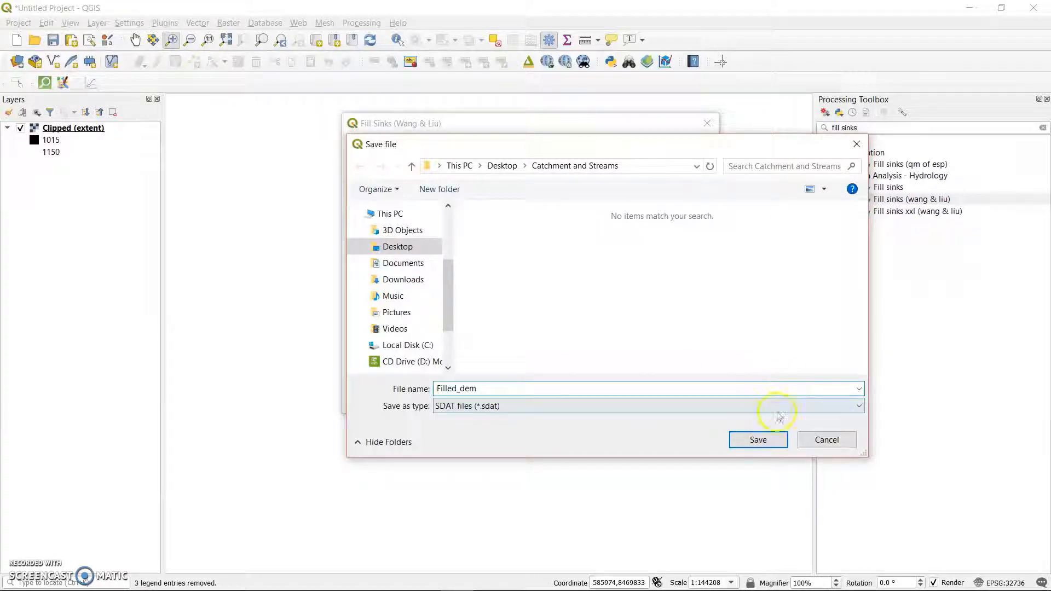
{"action": "left_click", "coordinate": [765, 439]}
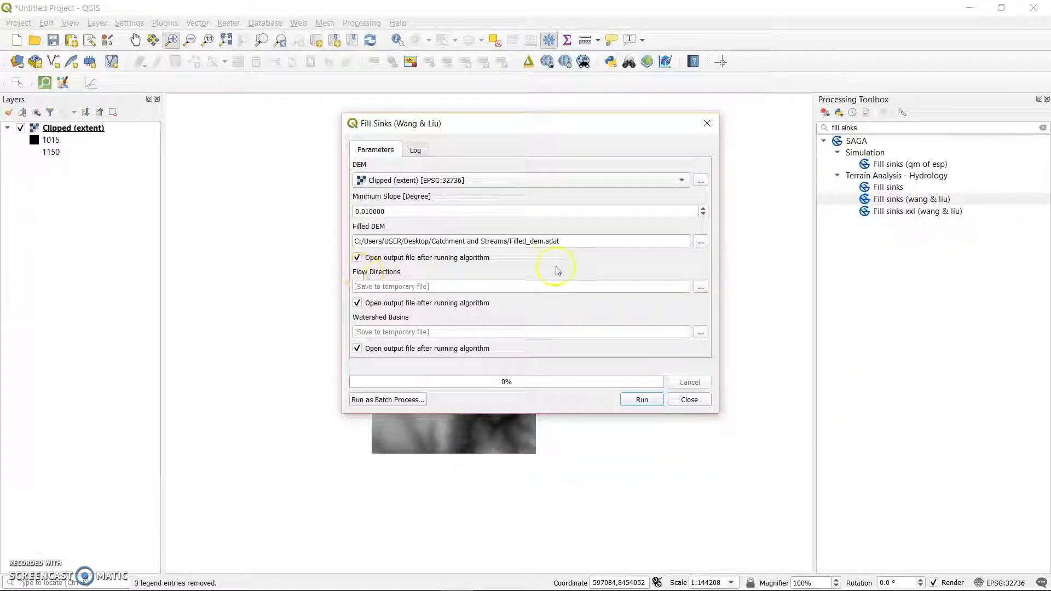
Set the Flow Directions output to be saved as SDAT file Flow_Directions in the Catchment and Streams folder.
{"action": "left_click", "coordinate": [698, 288]}
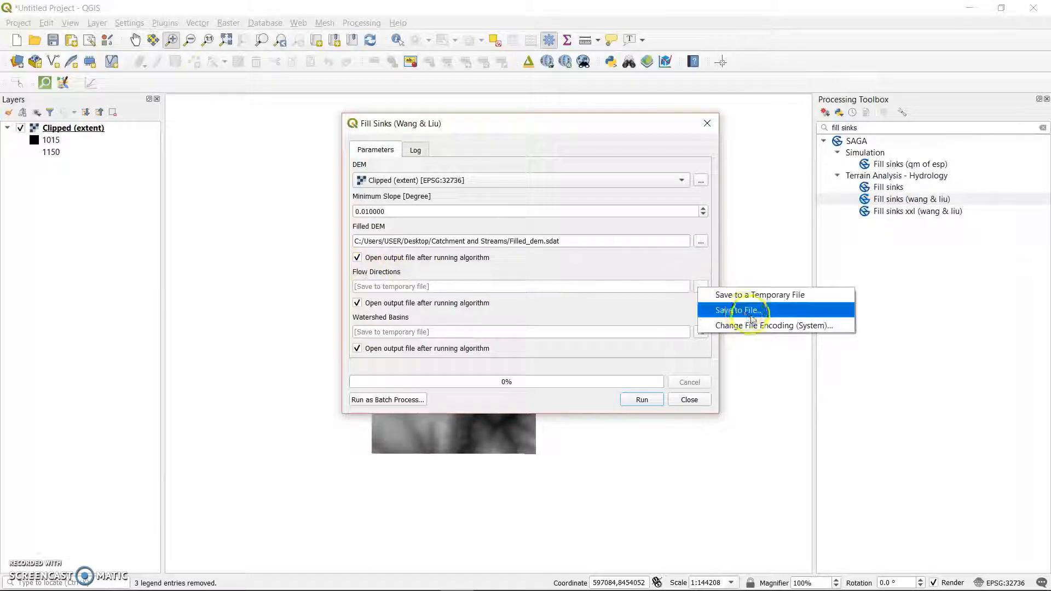
{"action": "left_click", "coordinate": [744, 307]}
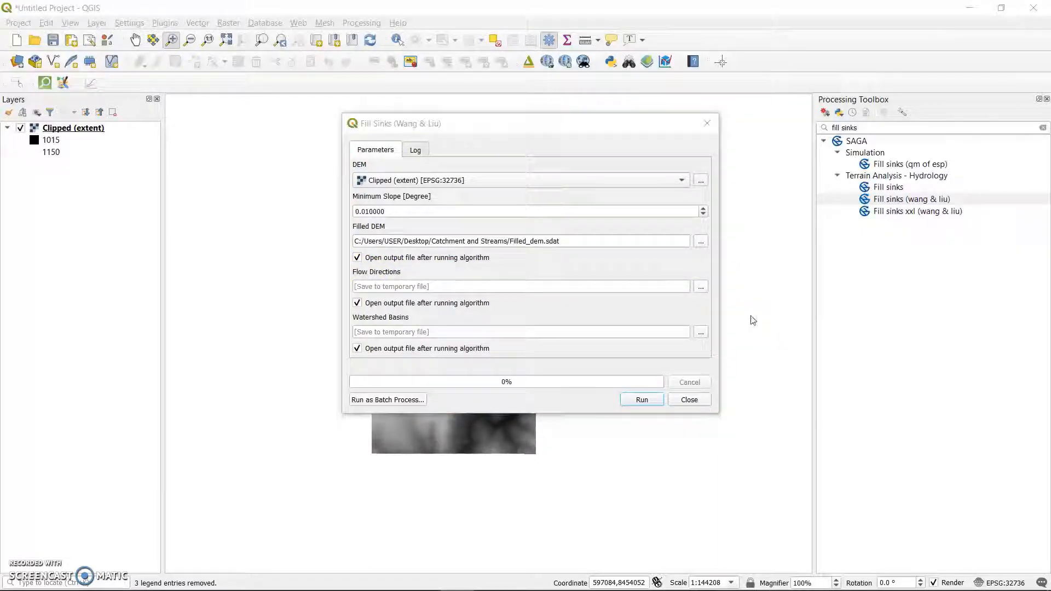
{"action": "left_click", "coordinate": [523, 388]}
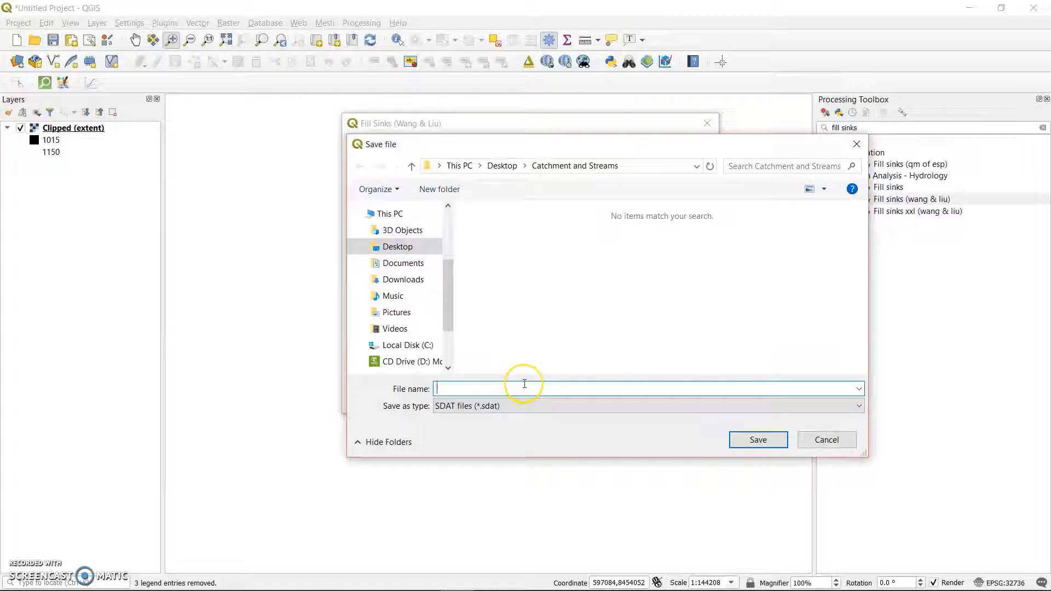
{"action": "type", "text": "Flow"}
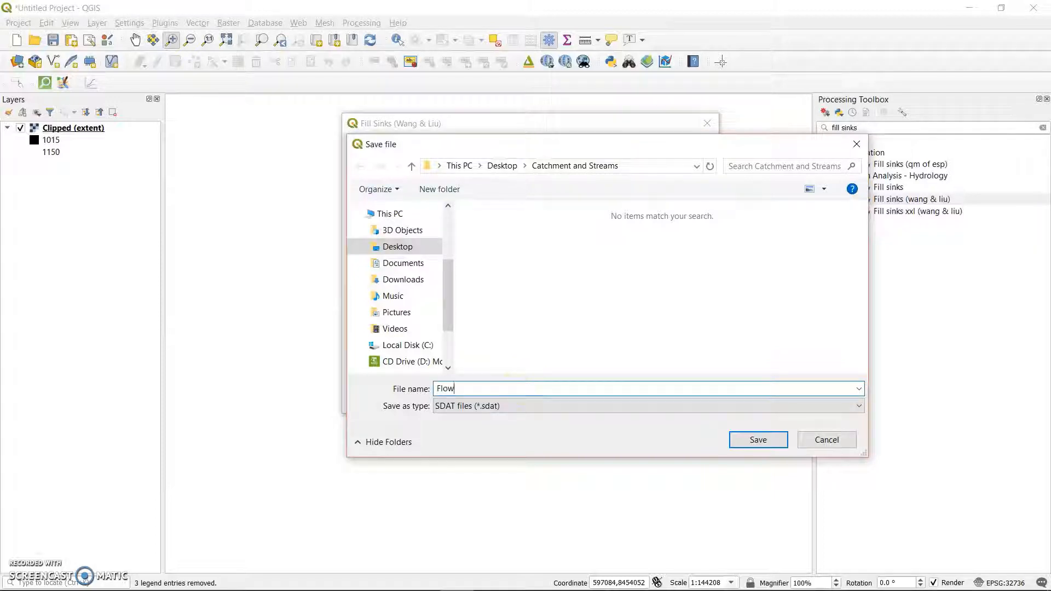
{"action": "type", "text": "_"}
{"action": "key", "text": "BackSpace"}
{"action": "type", "text": "irections"}
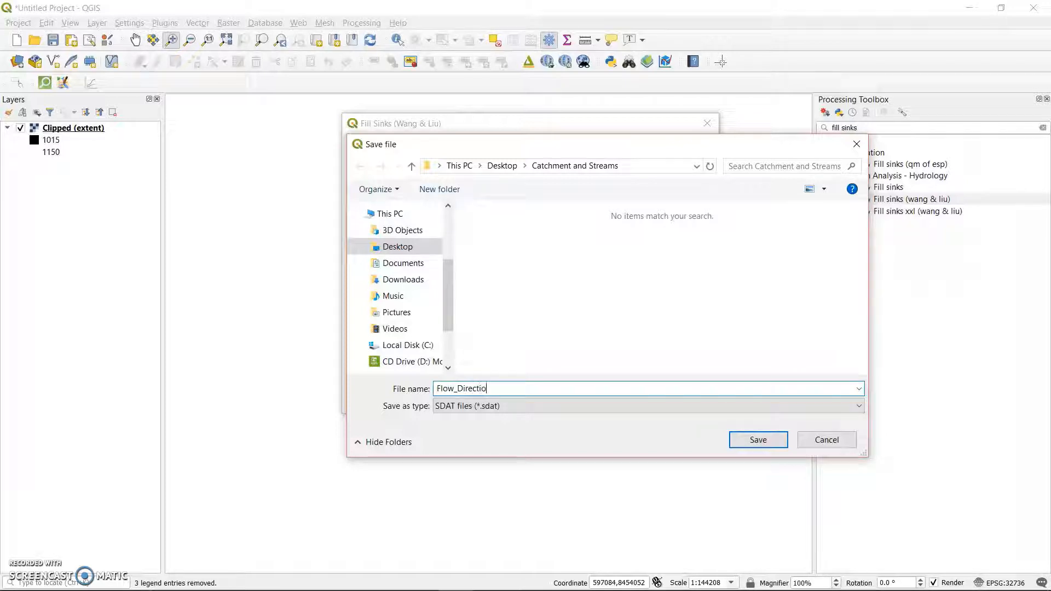
{"action": "left_click", "coordinate": [770, 439]}
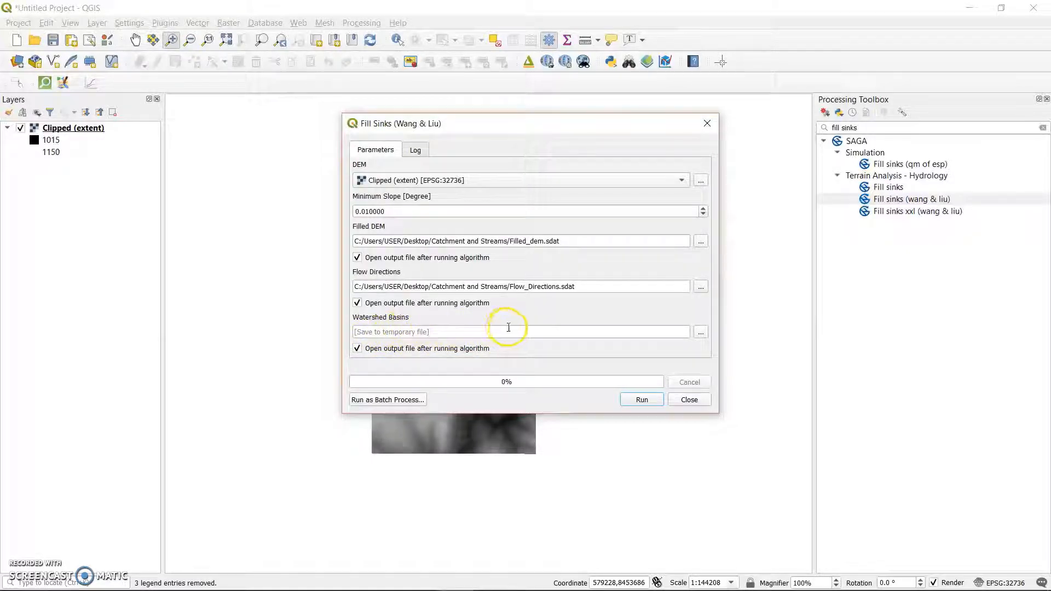
Turn off opening the Watershed Basins output, run Fill Sinks on the clipped DEM and close the tool.
{"action": "left_click", "coordinate": [357, 348]}
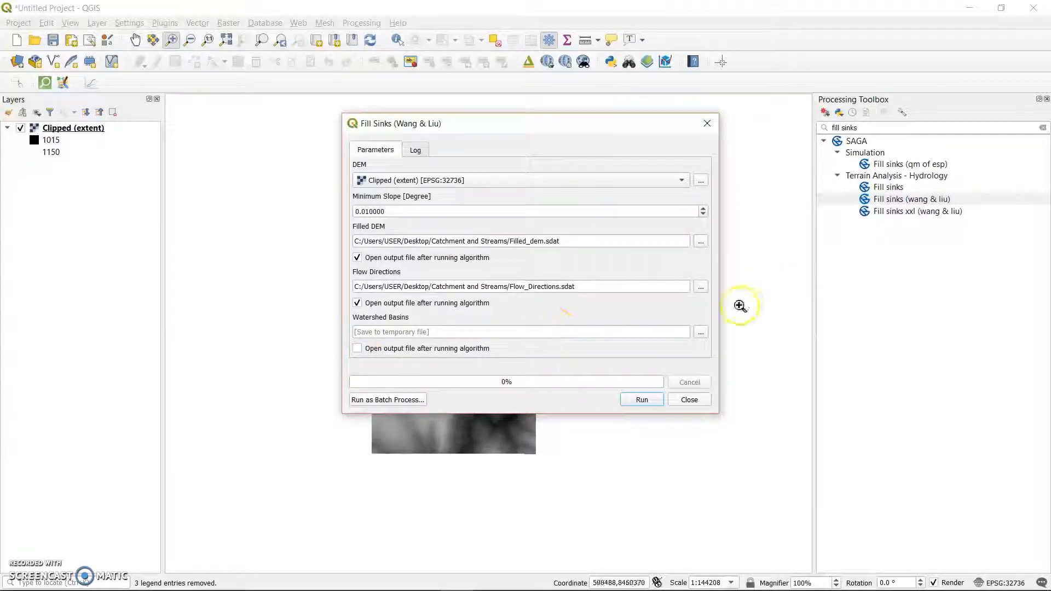
{"action": "left_click", "coordinate": [640, 400]}
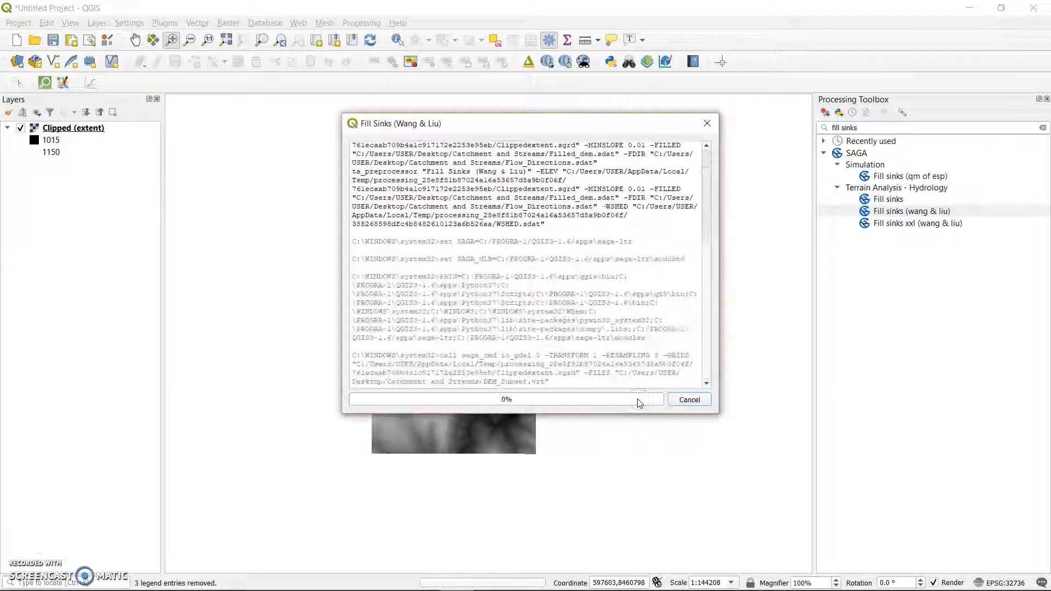
{"action": "left_click", "coordinate": [252, 467]}
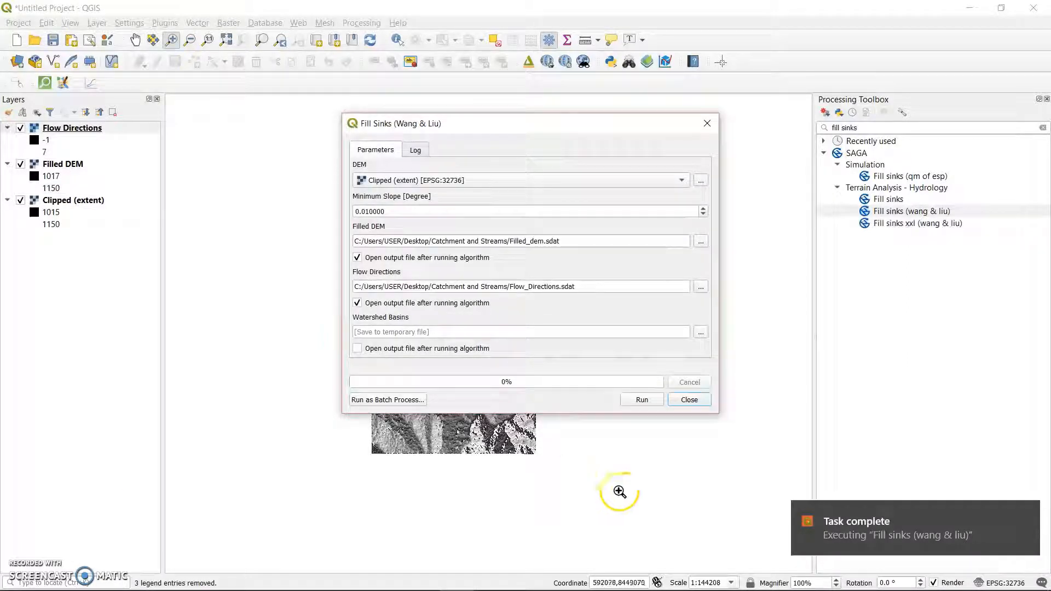
{"action": "left_click", "coordinate": [691, 400]}
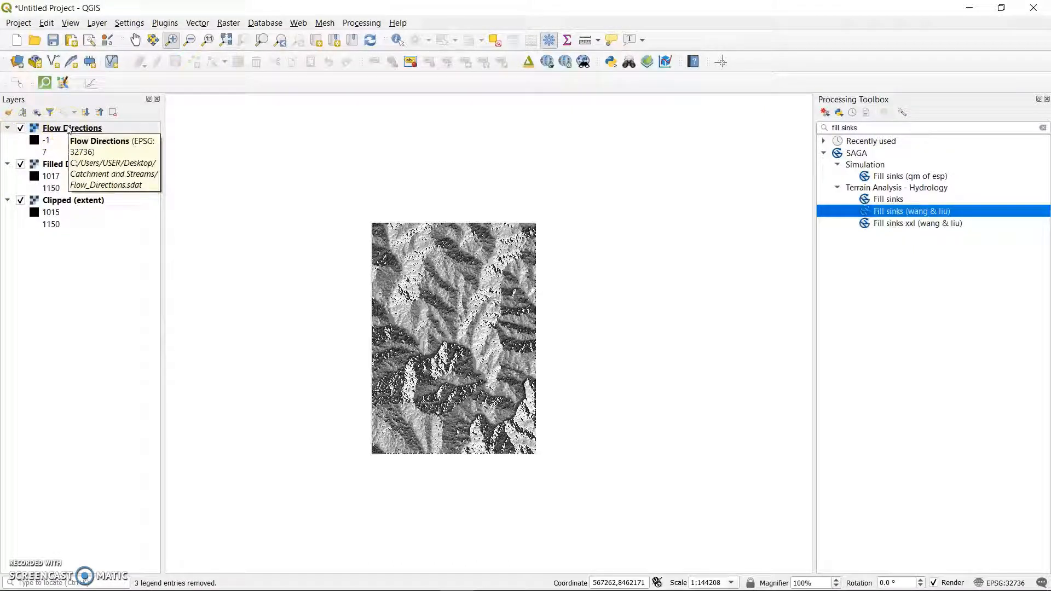
Toggle the visibility of the Clipped (extent), Flow Directions and Filled DEM layers to inspect the Fill Sinks outputs.
{"action": "left_click", "coordinate": [20, 200]}
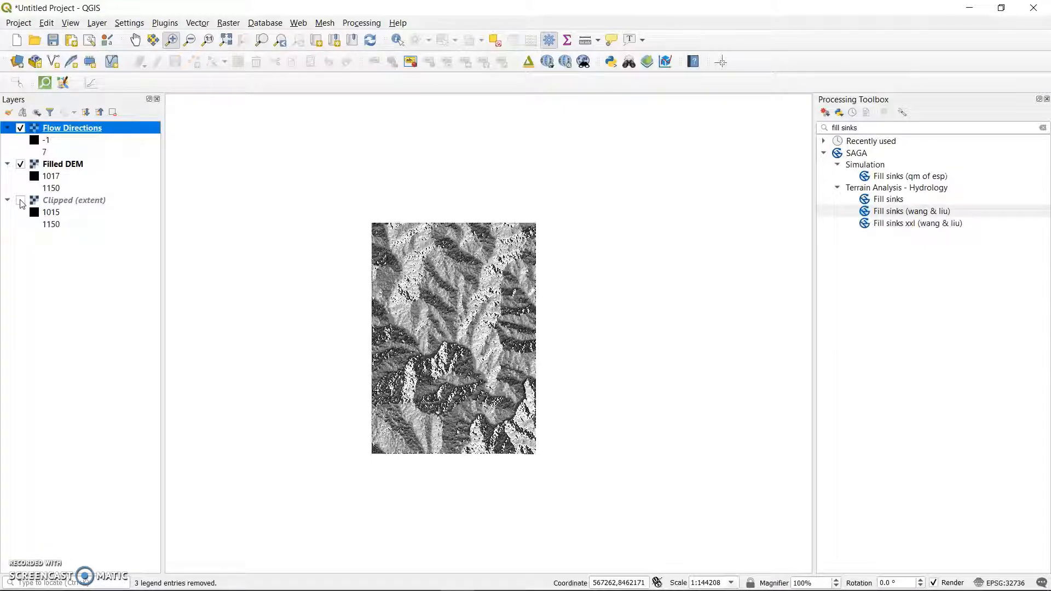
{"action": "left_click", "coordinate": [20, 128]}
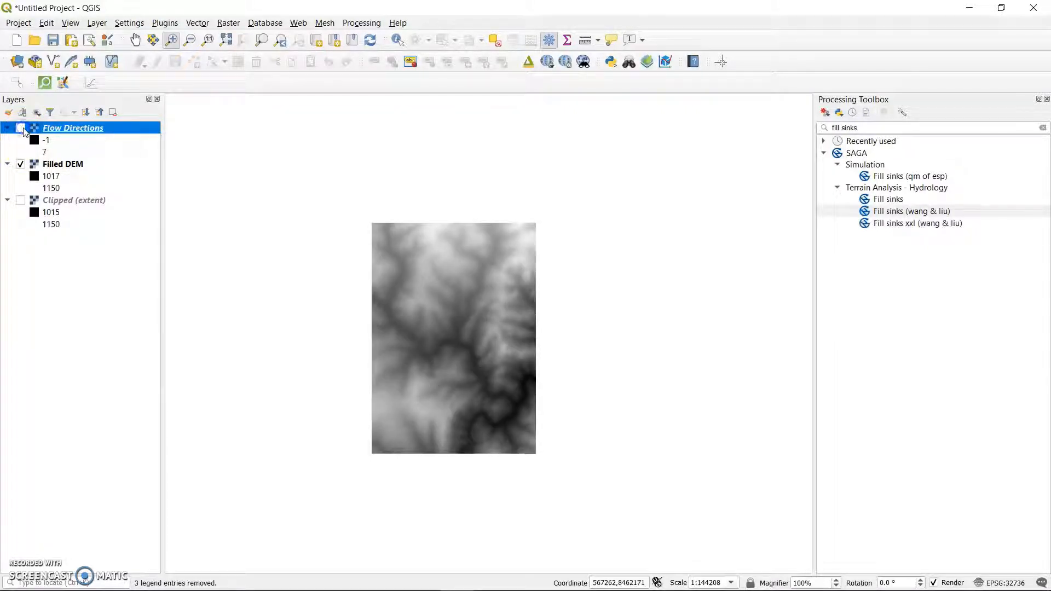
{"action": "left_click", "coordinate": [21, 165]}
{"action": "left_click", "coordinate": [21, 164]}
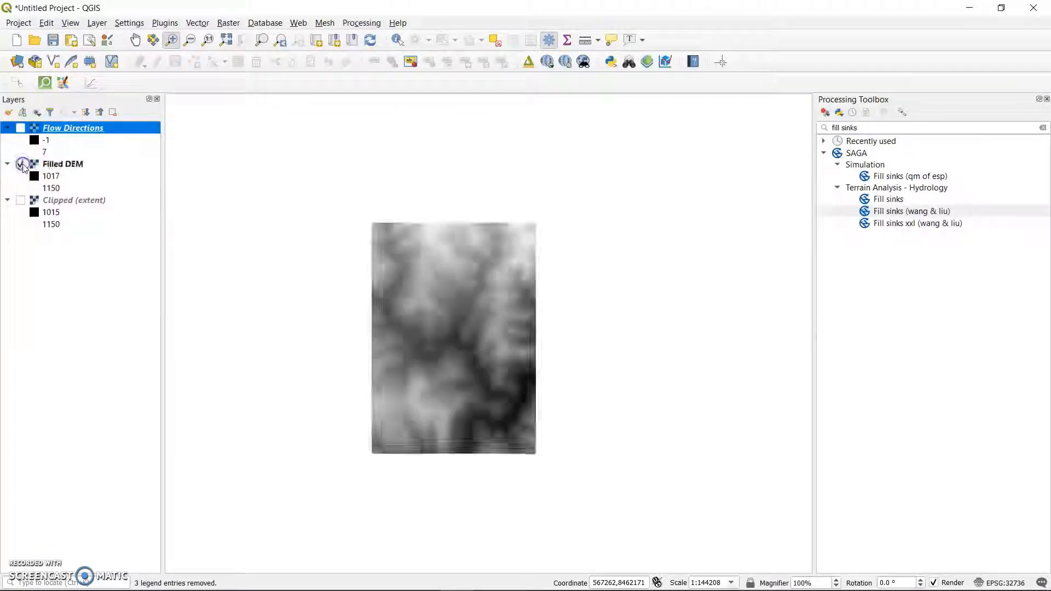
{"action": "left_click", "coordinate": [21, 201]}
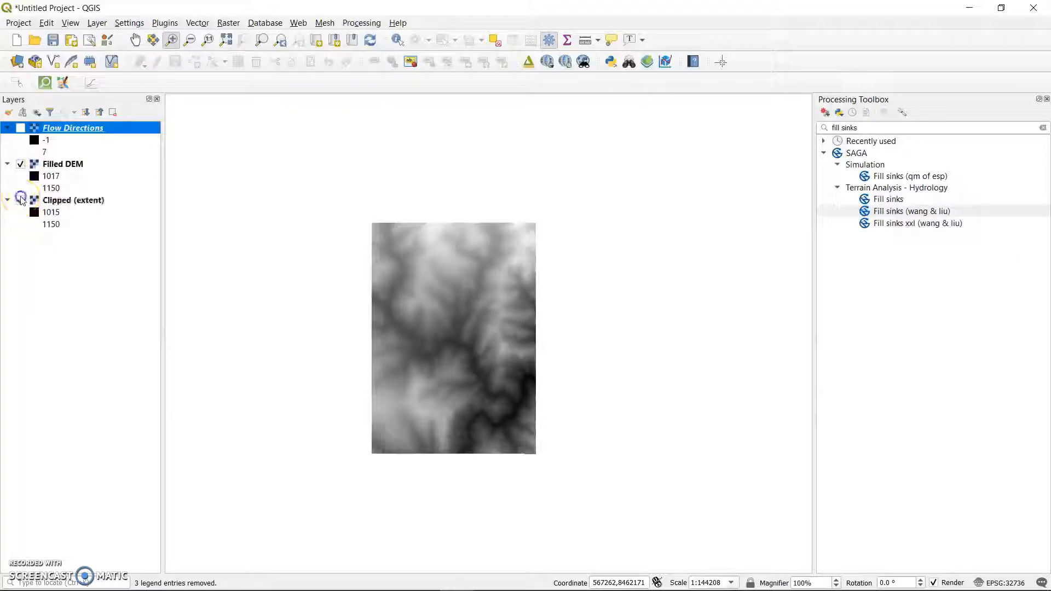
{"action": "left_click", "coordinate": [20, 128]}
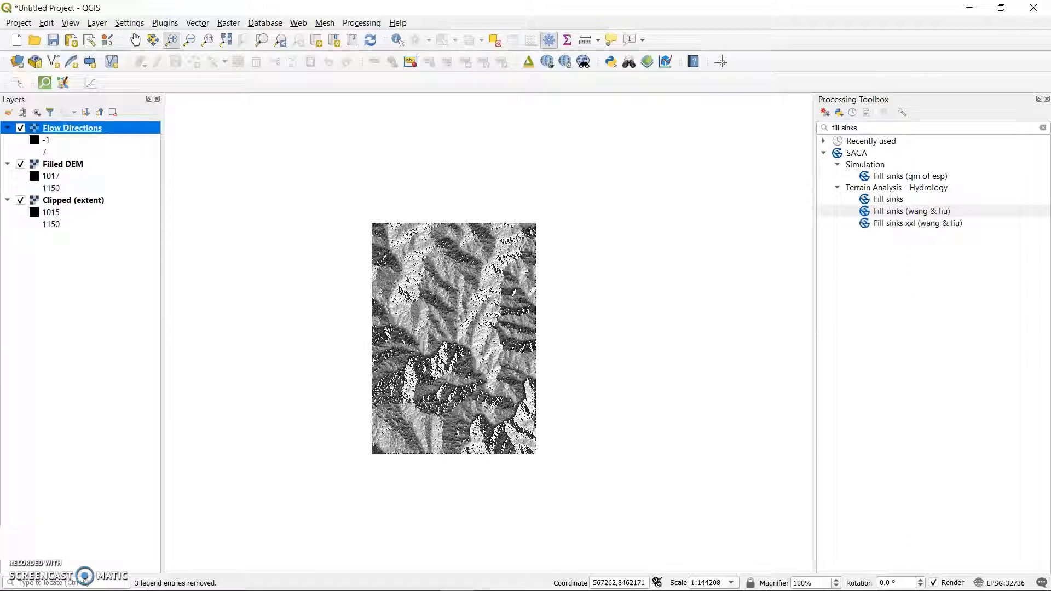
Open the Flow Directions layer's symbology and set its render type to Singleband pseudocolor.
{"action": "left_click", "coordinate": [72, 136]}
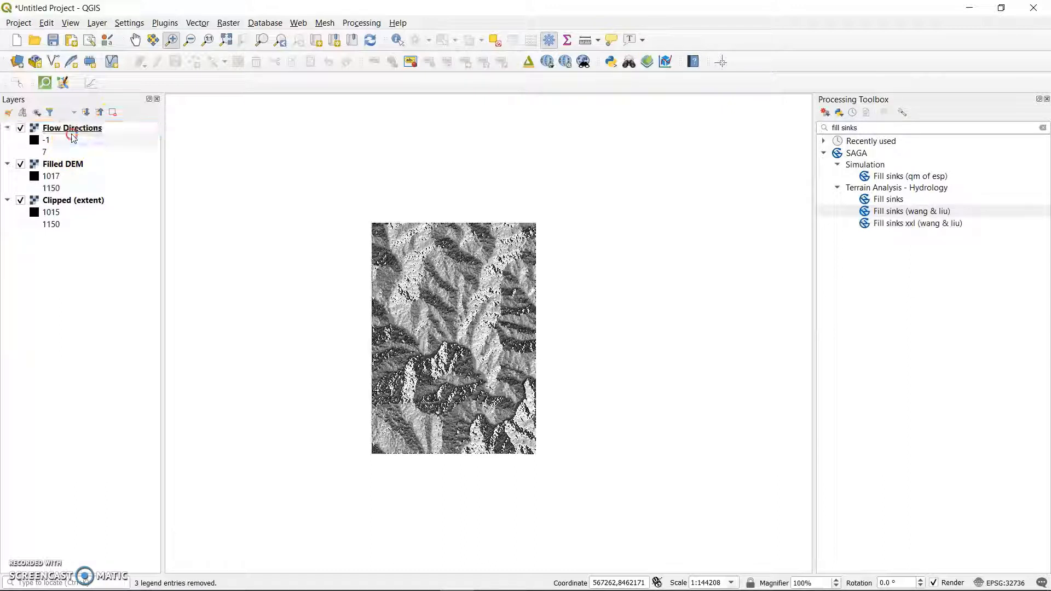
{"action": "left_click", "coordinate": [77, 132]}
{"action": "right_click", "coordinate": [75, 130]}
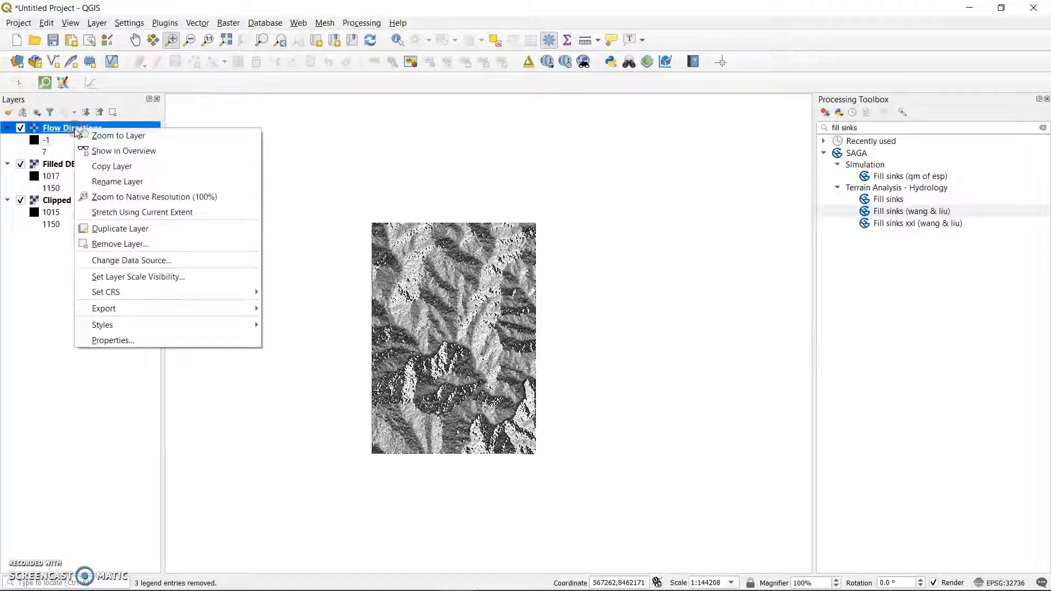
{"action": "left_click", "coordinate": [140, 336]}
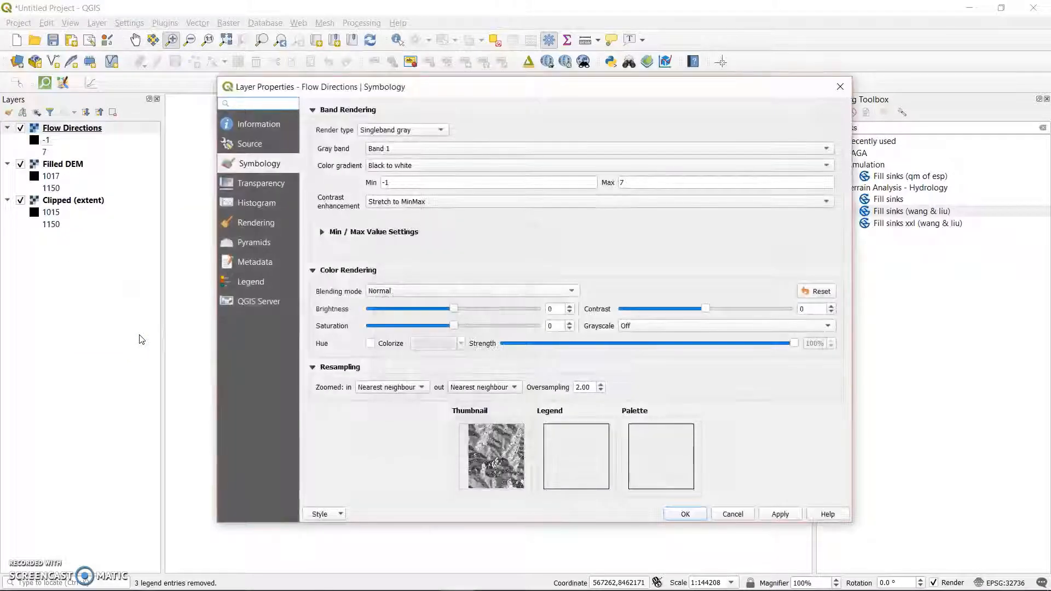
{"action": "left_click", "coordinate": [261, 163]}
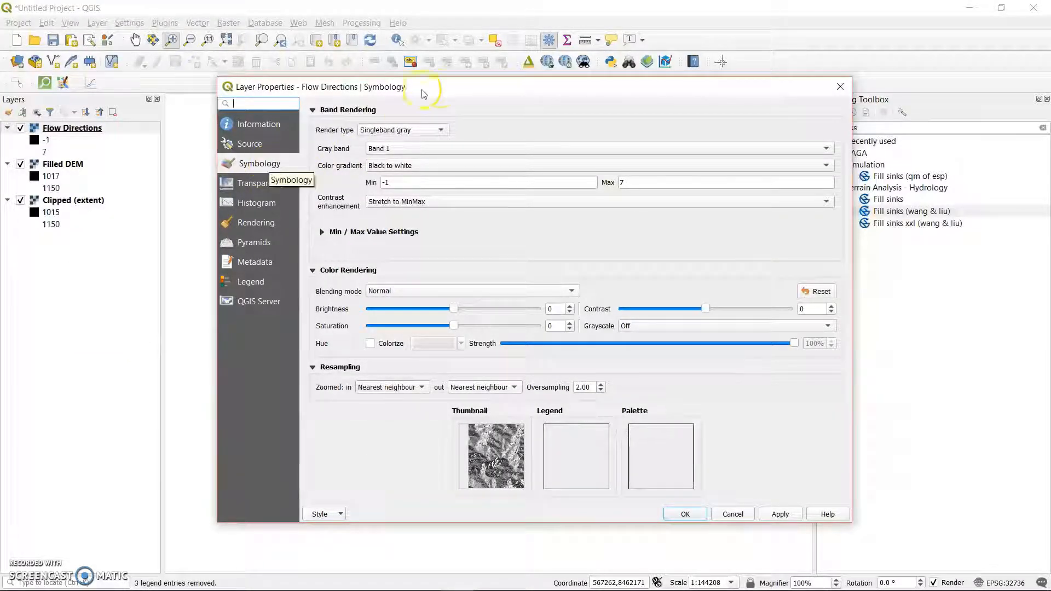
{"action": "left_click", "coordinate": [432, 133]}
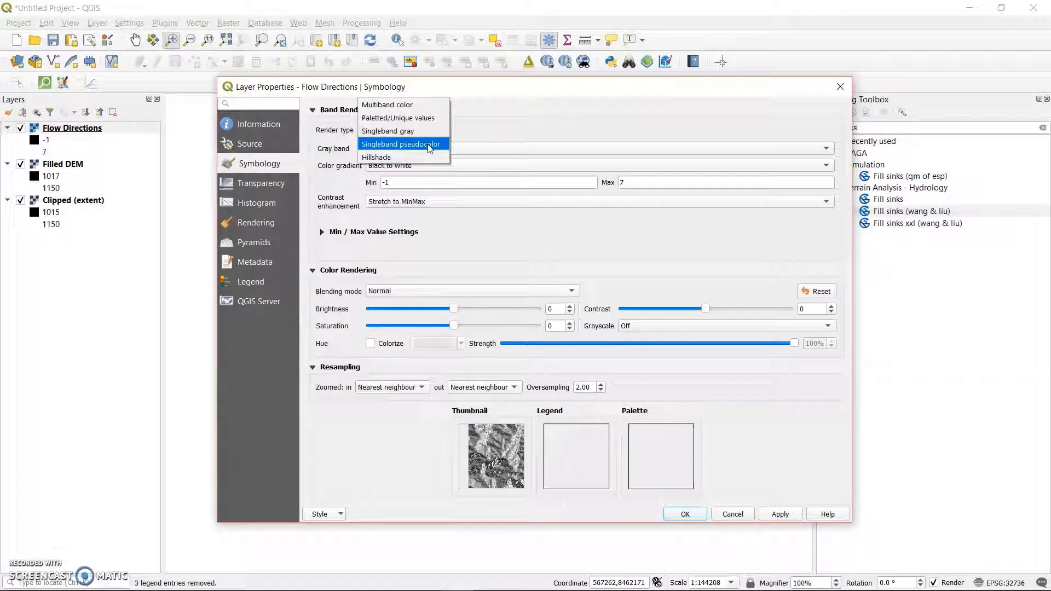
{"action": "left_click", "coordinate": [429, 144]}
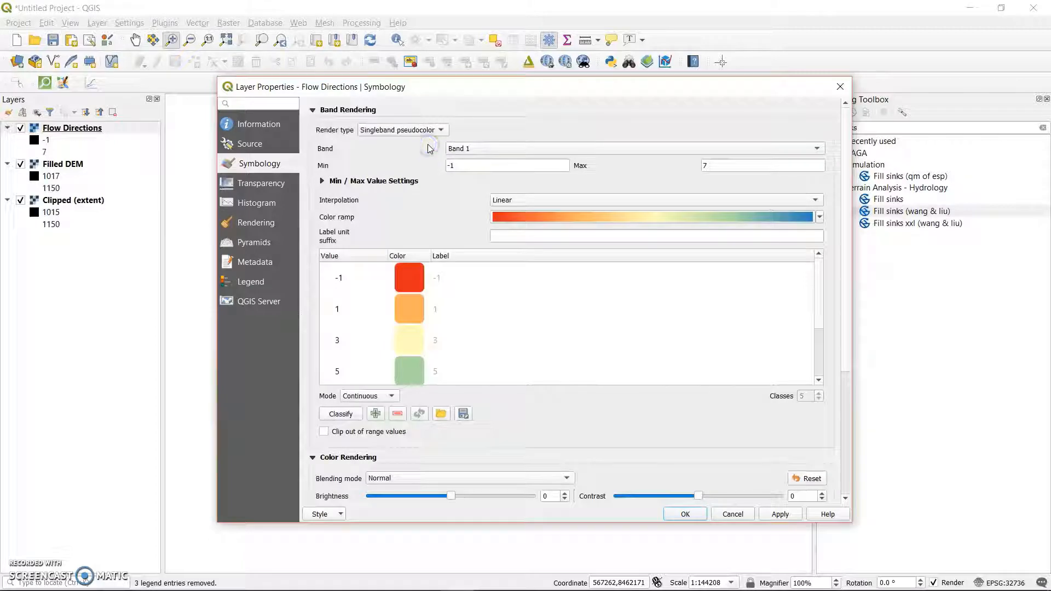
Set the Flow Directions classification mode to Equal Interval and apply the symbology.
{"action": "left_click", "coordinate": [691, 311]}
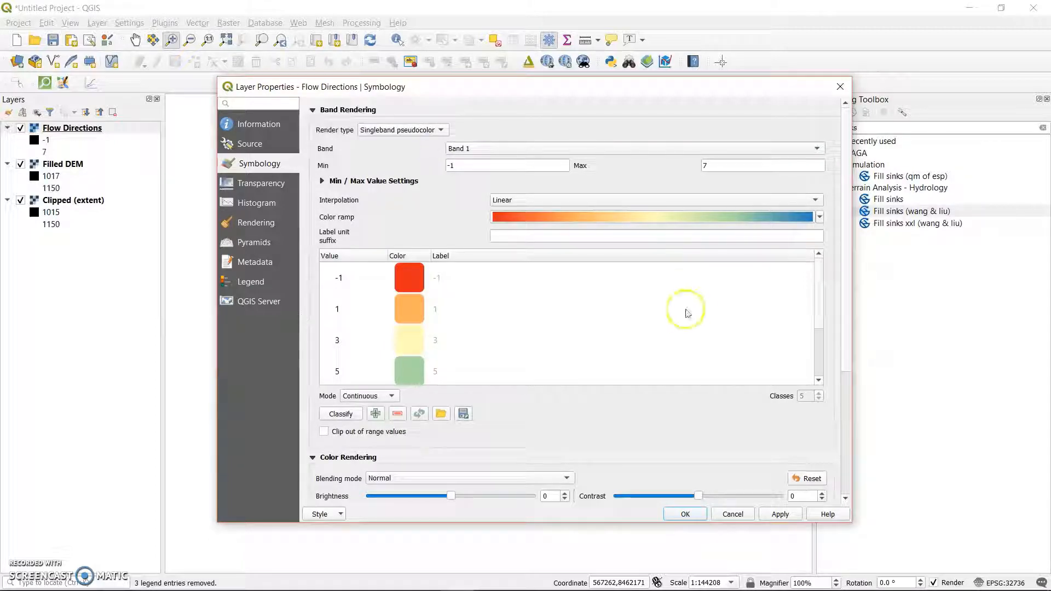
{"action": "left_click", "coordinate": [390, 396]}
{"action": "left_click", "coordinate": [383, 409]}
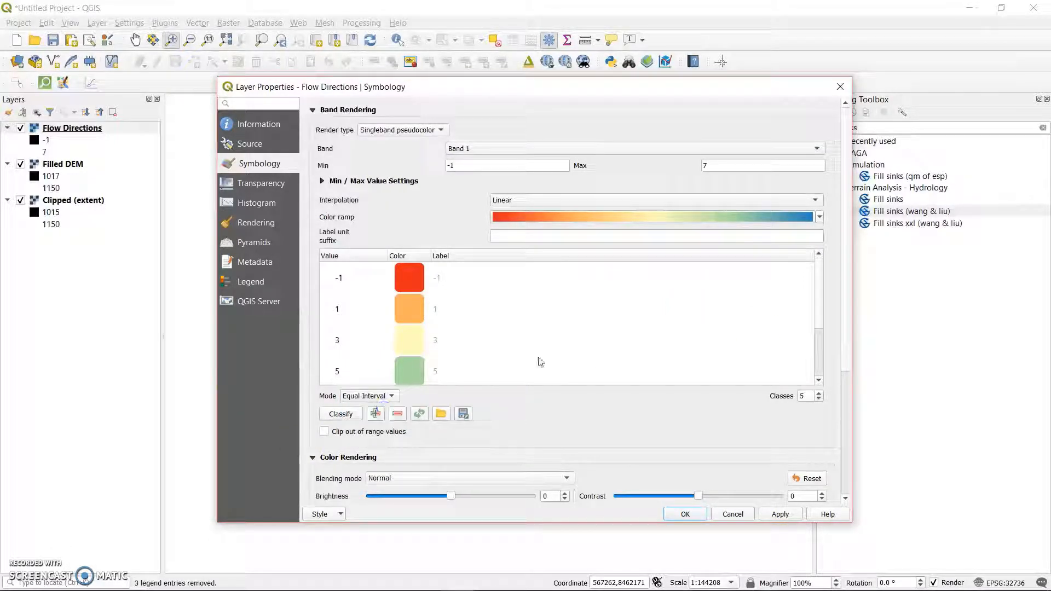
{"action": "left_click", "coordinate": [793, 417]}
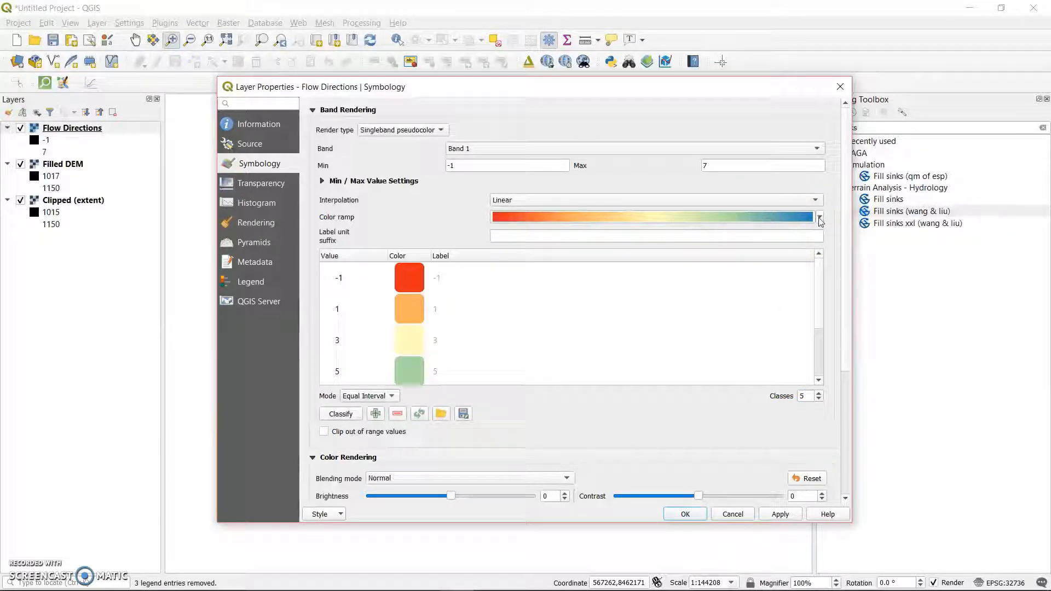
{"action": "left_click_drag", "start_coordinate": [847, 212], "coordinate": [848, 333]}
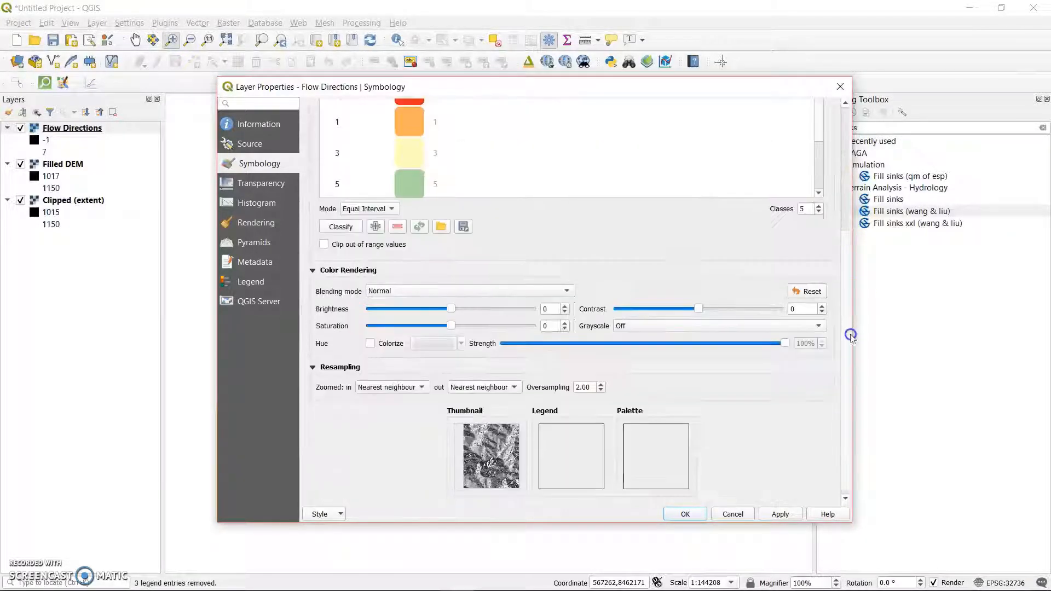
{"action": "left_click", "coordinate": [779, 514]}
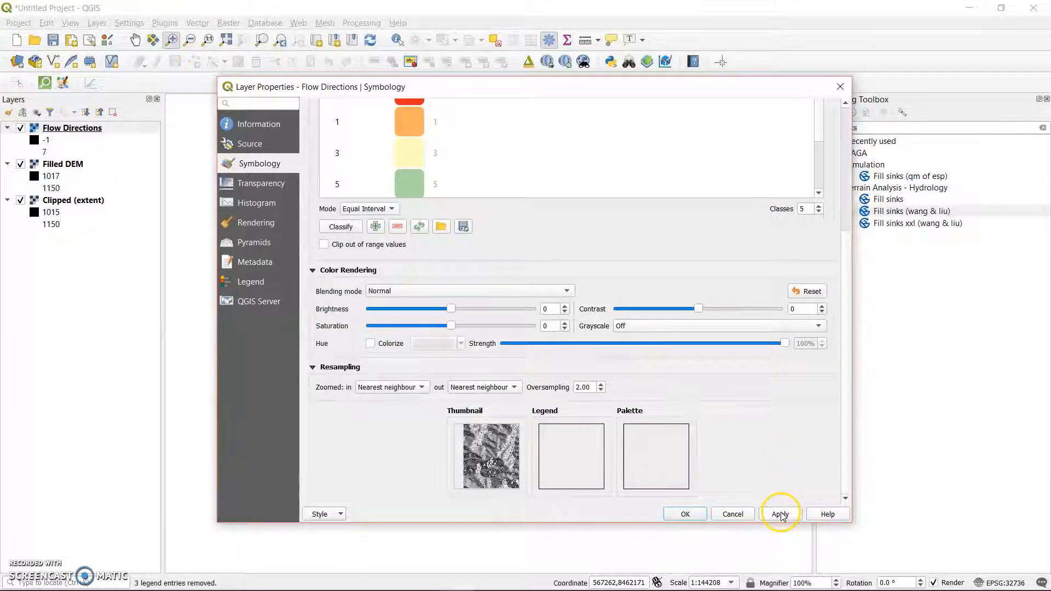
{"action": "left_click", "coordinate": [688, 515]}
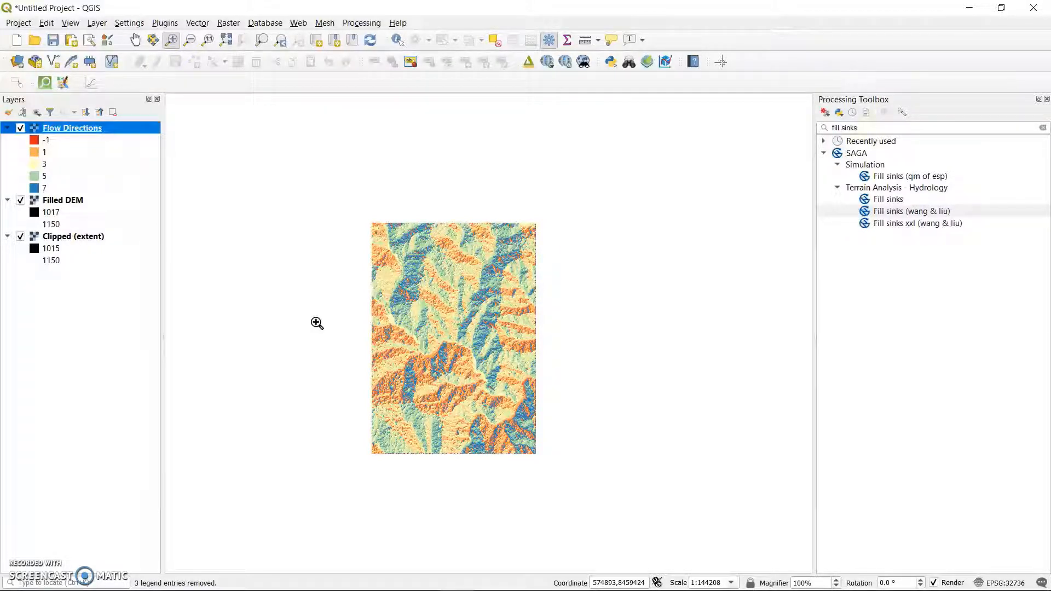
Search the processing tools for "stra" in place of the fill sinks search and open the SAGA Strahler order tool.
{"action": "left_click", "coordinate": [887, 127]}
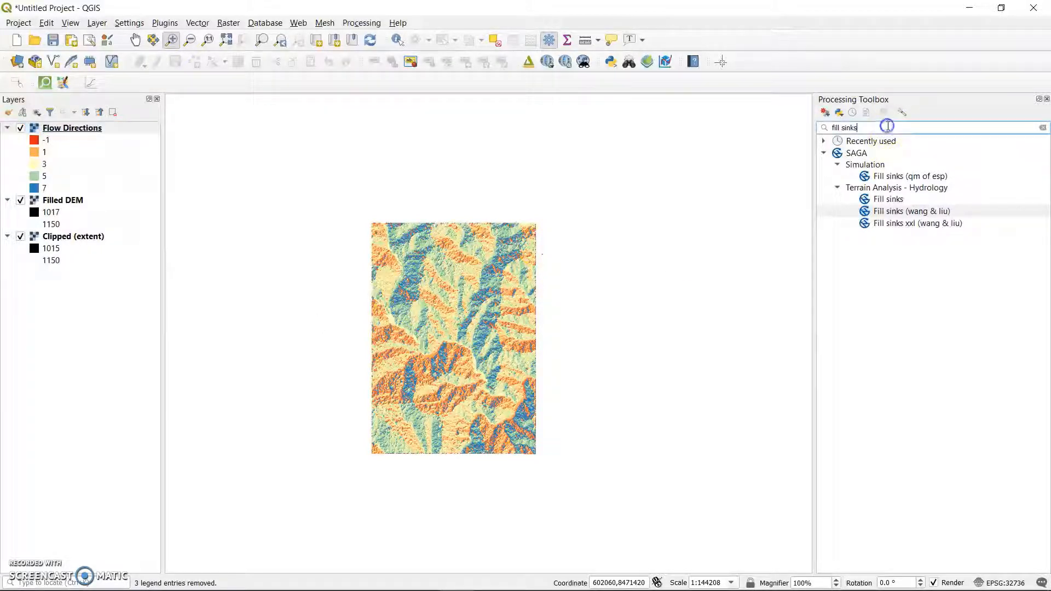
{"action": "key", "text": "BackSpace"}
{"action": "key", "text": "BackSpace"}
{"action": "key", "text": "BackSpace"}
{"action": "key", "text": "BackSpace"}
{"action": "key", "text": "BackSpace"}
{"action": "key", "text": "BackSpace"}
{"action": "key", "text": "BackSpace"}
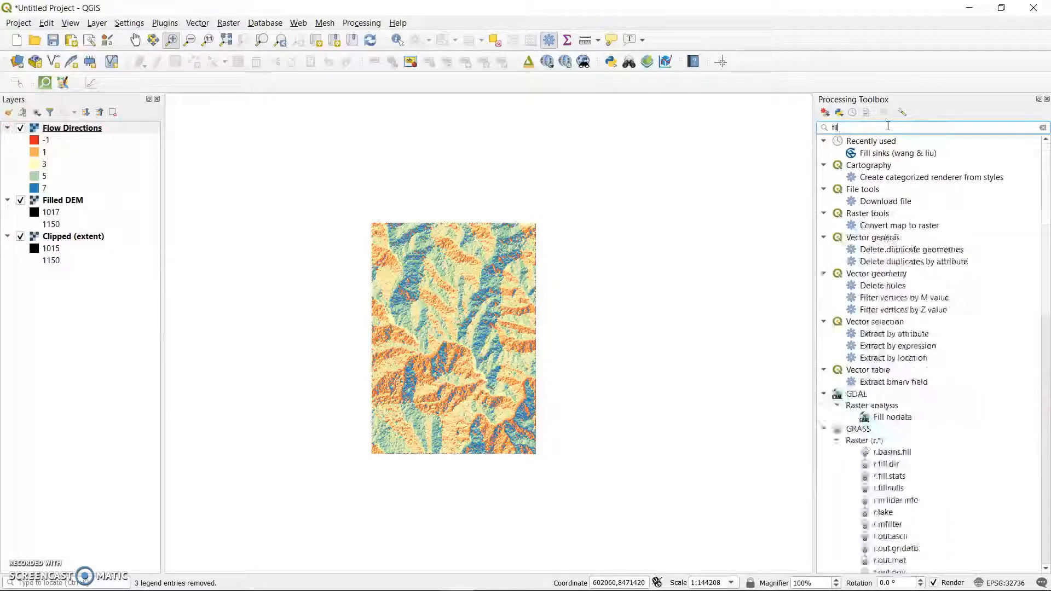
{"action": "key", "text": "BackSpace"}
{"action": "key", "text": "BackSpace"}
{"action": "key", "text": "BackSpace"}
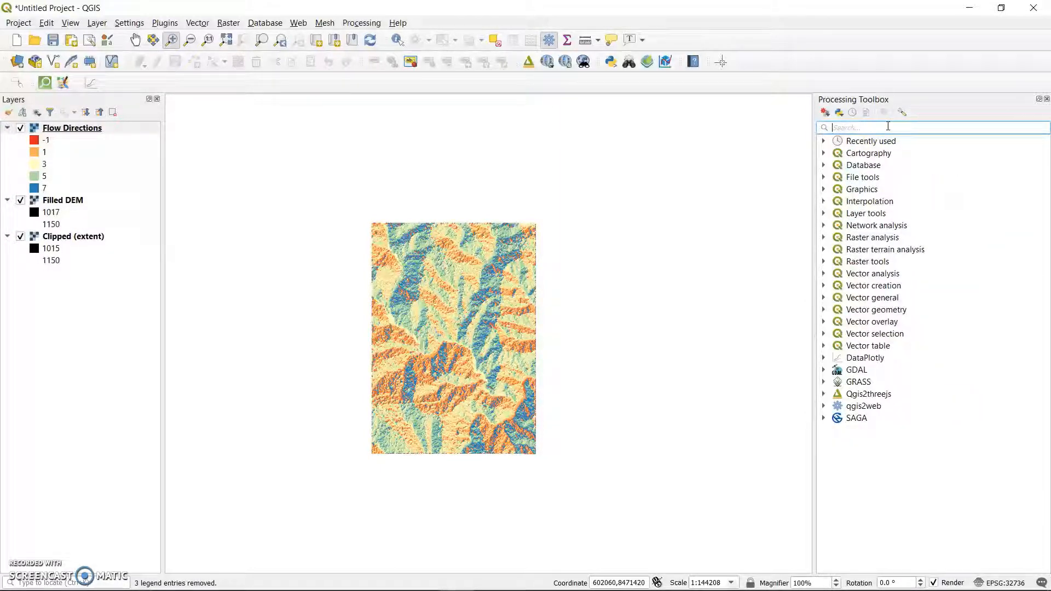
{"action": "type", "text": "stra"}
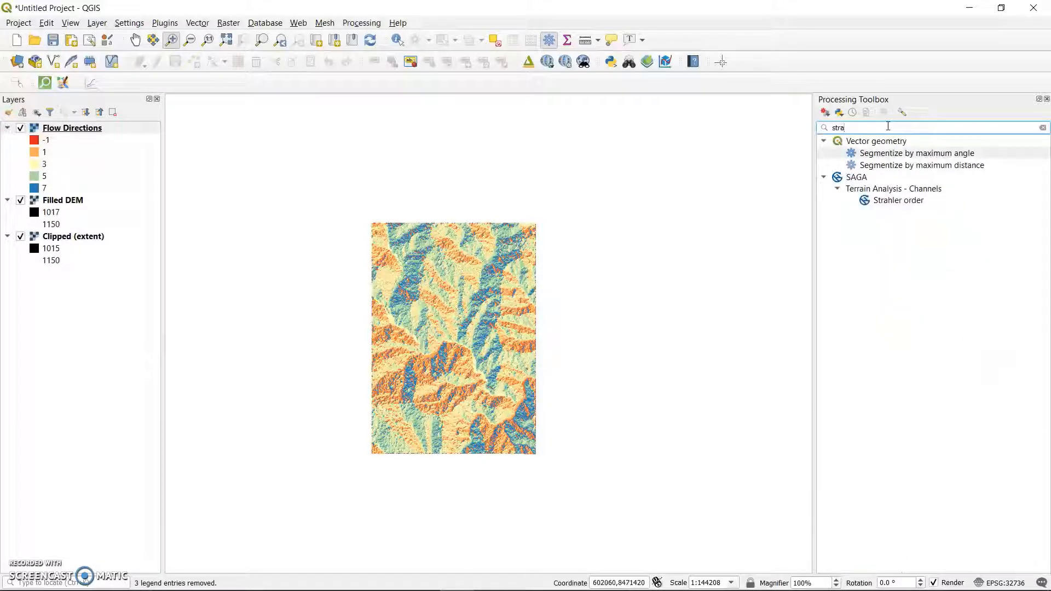
{"action": "double_click", "coordinate": [924, 203]}
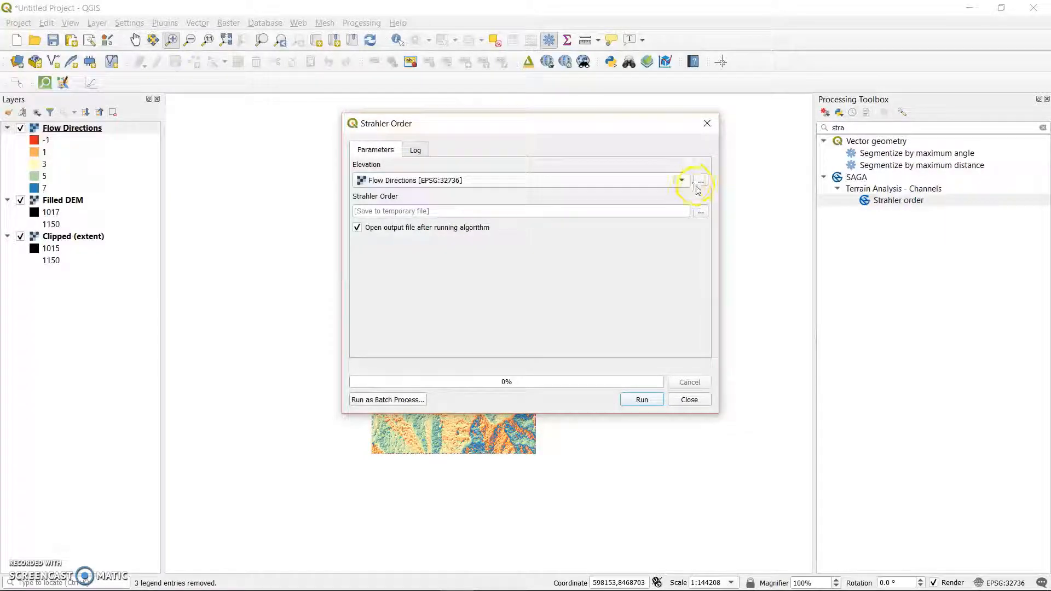
Set the Strahler Order elevation input to Filled DEM and its output file to Strahler_order.sdat in the Catchment and Streams folder.
{"action": "left_click", "coordinate": [471, 180]}
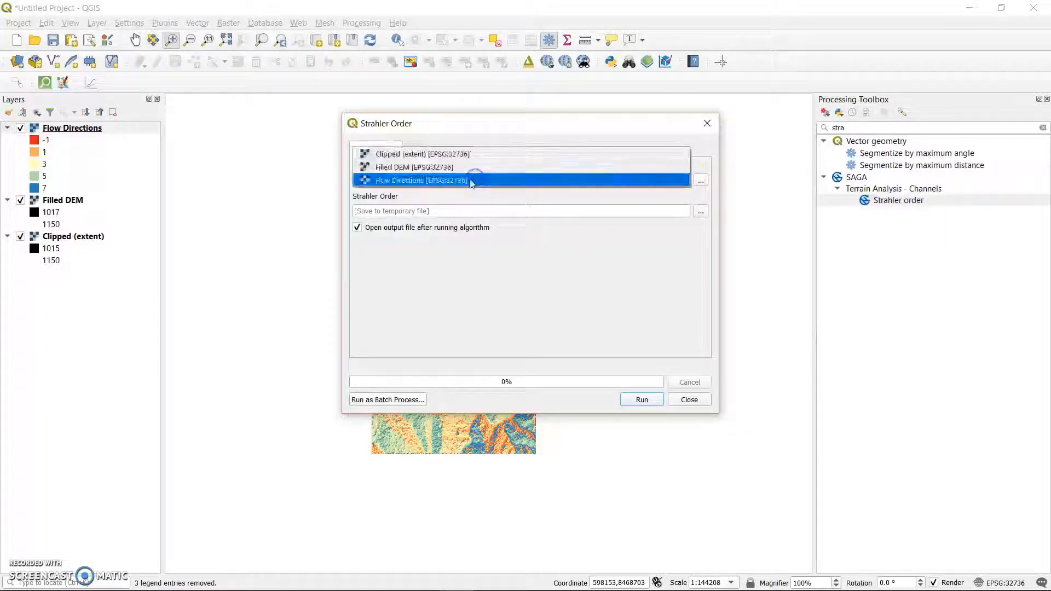
{"action": "left_click", "coordinate": [441, 167]}
{"action": "left_click", "coordinate": [701, 211]}
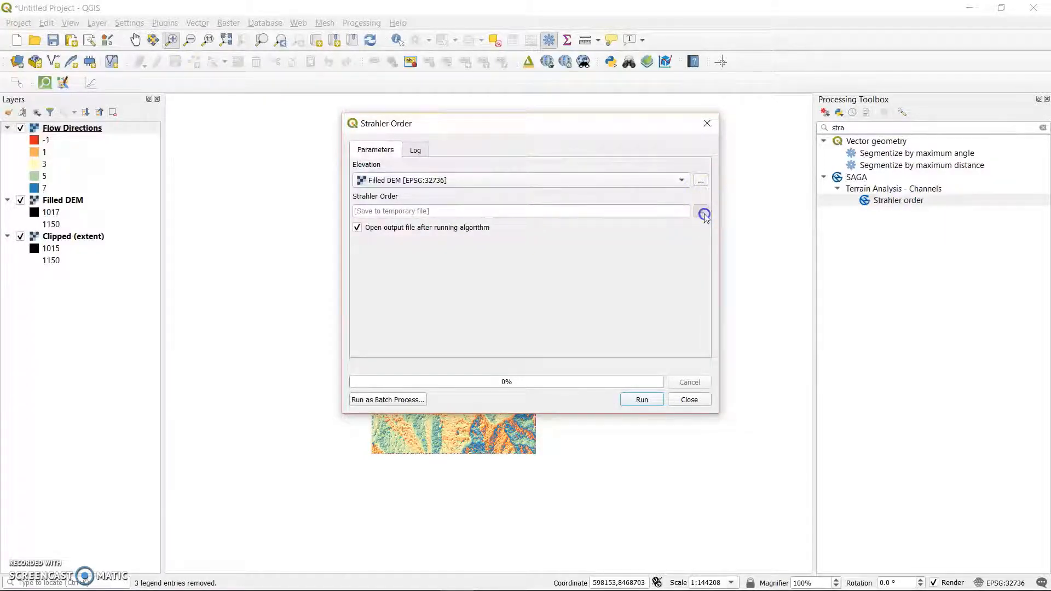
{"action": "left_click", "coordinate": [737, 235]}
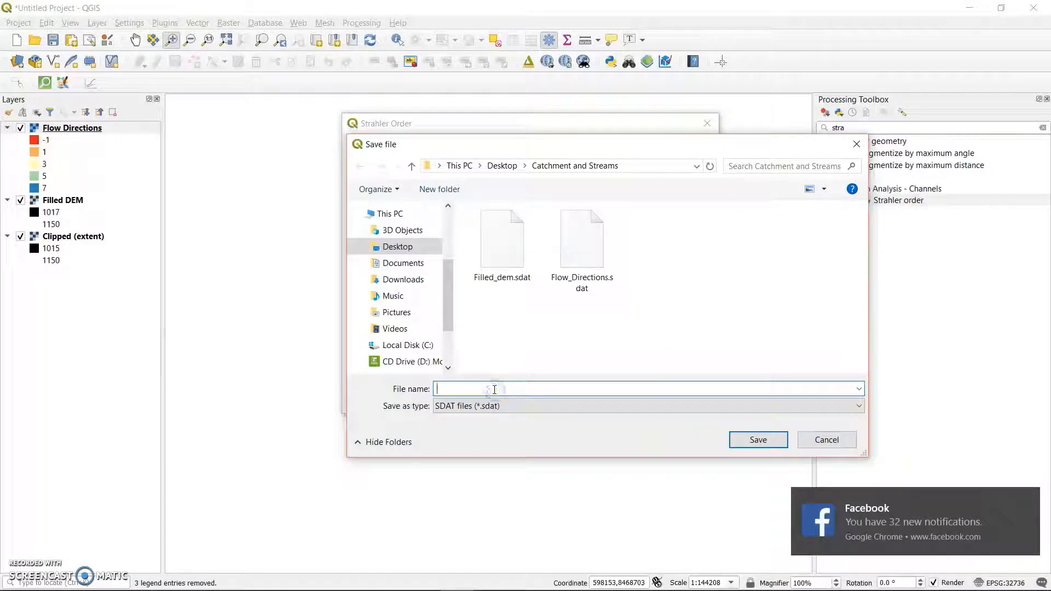
{"action": "type", "text": "Strahler_order"}
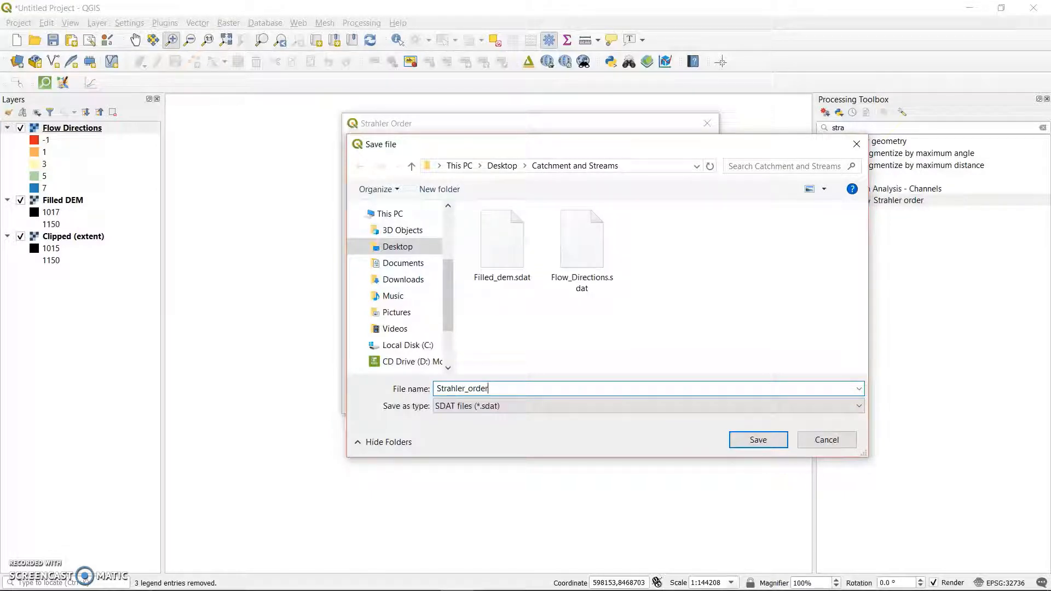
{"action": "left_click", "coordinate": [766, 439]}
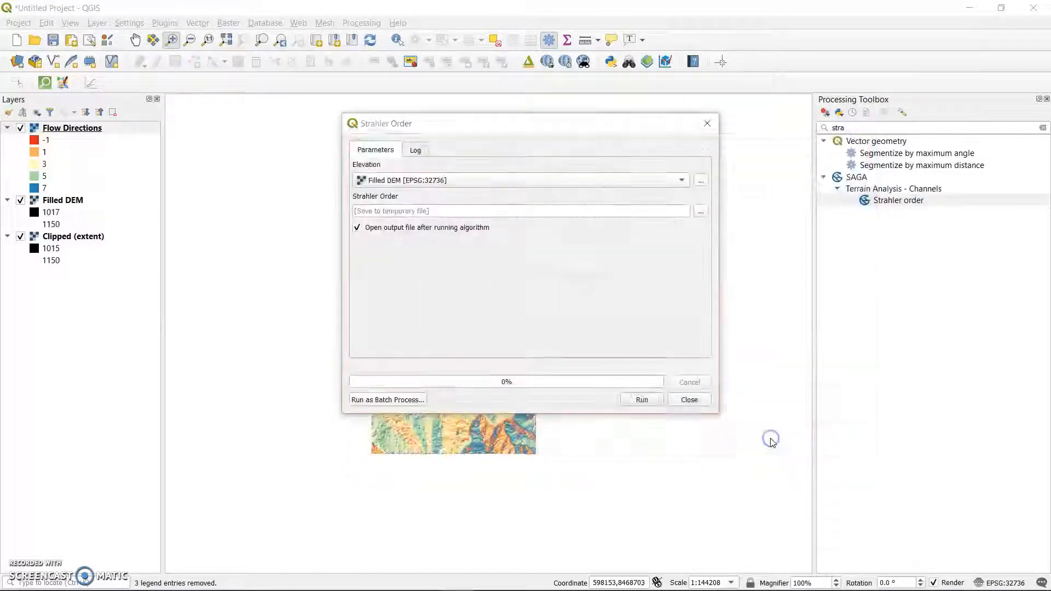
Run the Strahler Order tool on the Filled DEM and close its dialog.
{"action": "left_click", "coordinate": [642, 400]}
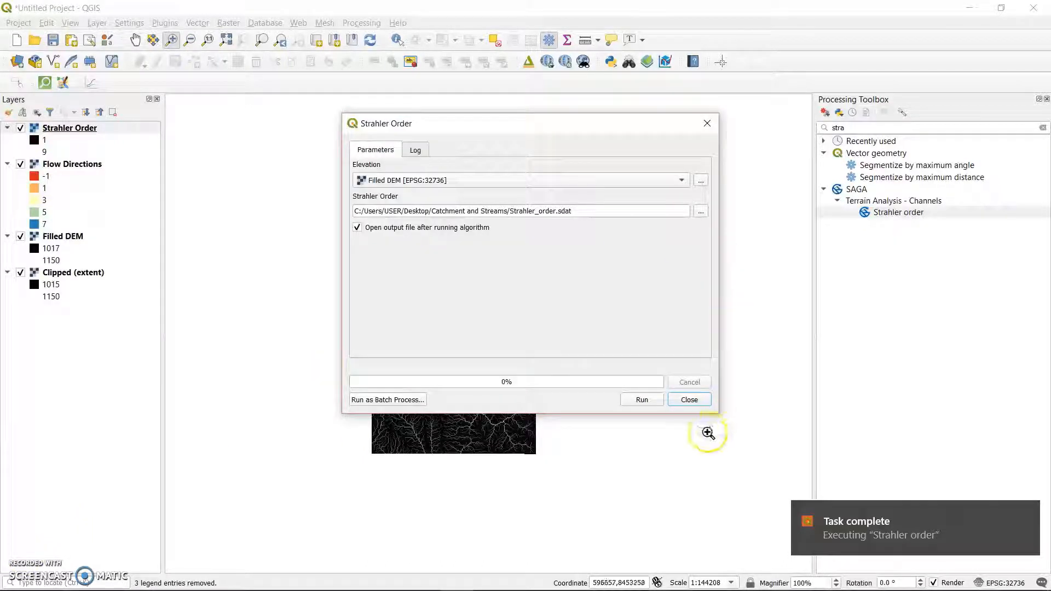
{"action": "left_click", "coordinate": [688, 400]}
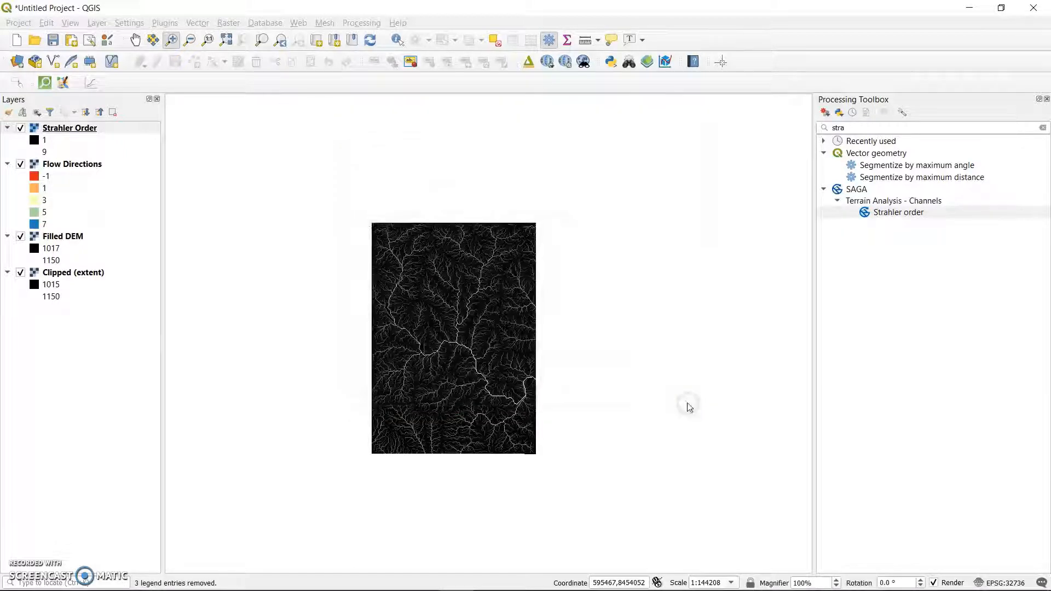
{"action": "left_click", "coordinate": [485, 234]}
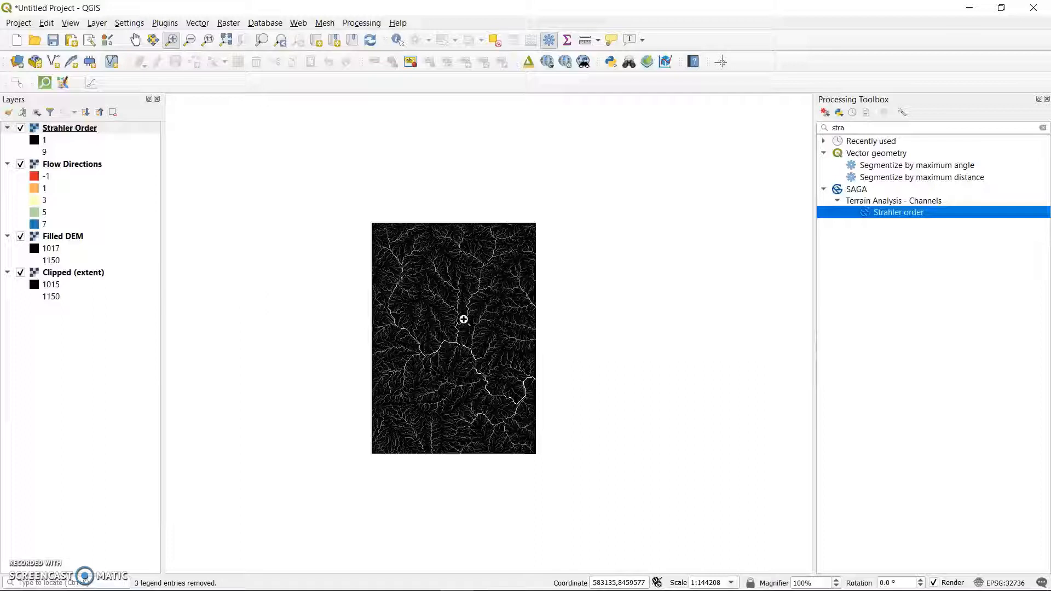
Open the Raster Calculator and build the expression "Strahler Order@1" > 3.
{"action": "left_click", "coordinate": [232, 25]}
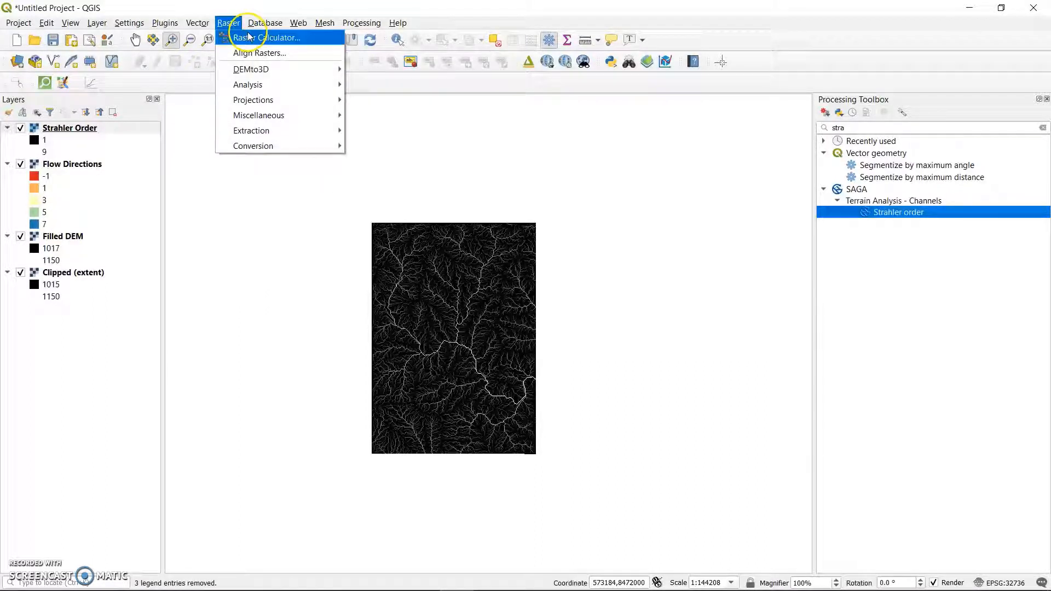
{"action": "left_click", "coordinate": [248, 36]}
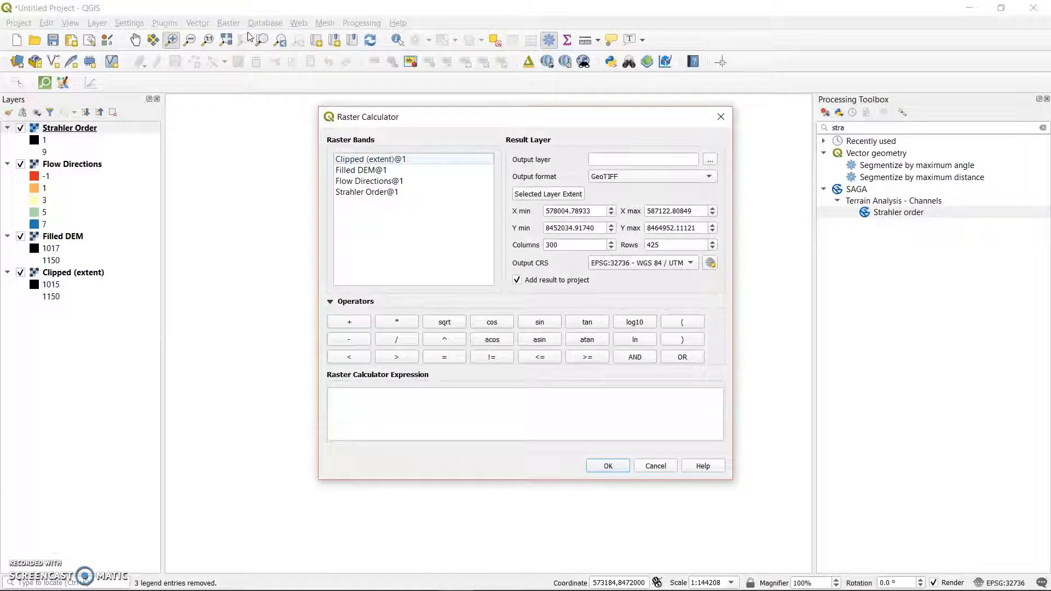
{"action": "left_click", "coordinate": [382, 194]}
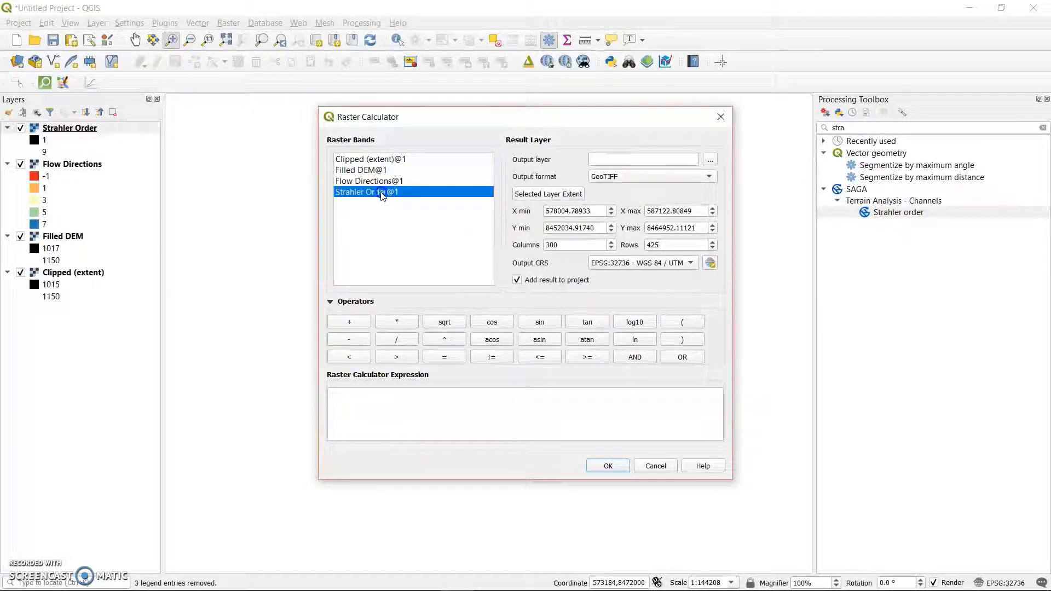
{"action": "double_click", "coordinate": [382, 194]}
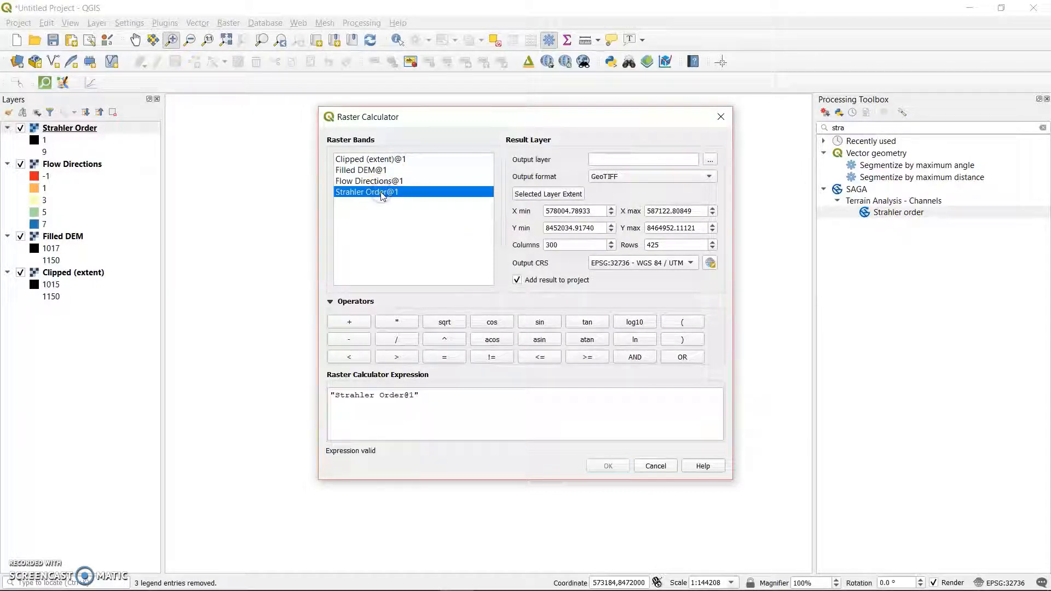
{"action": "left_click", "coordinate": [449, 409]}
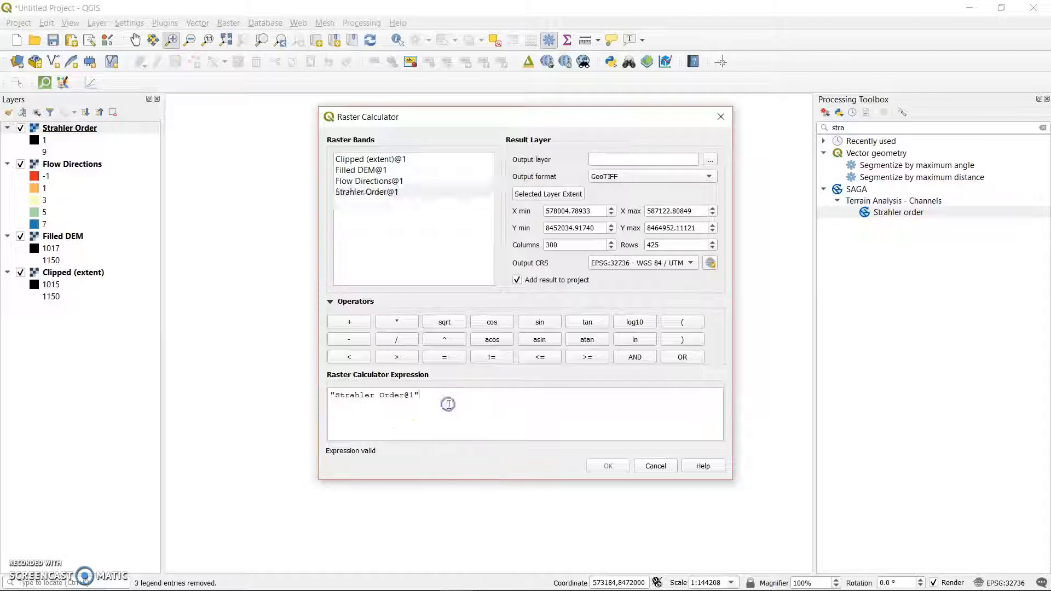
{"action": "left_click", "coordinate": [406, 358]}
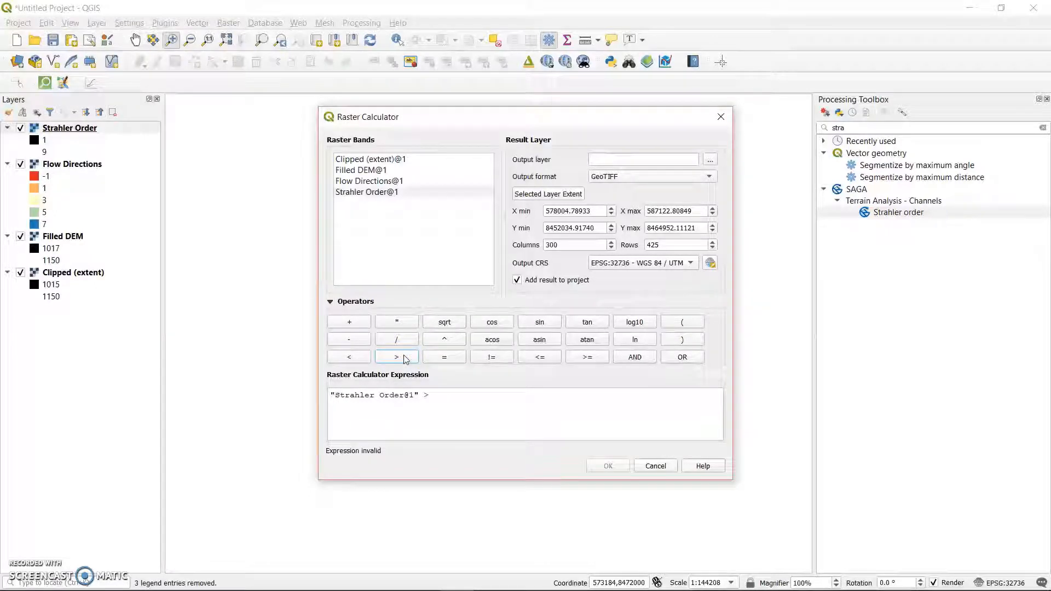
{"action": "left_click", "coordinate": [436, 391]}
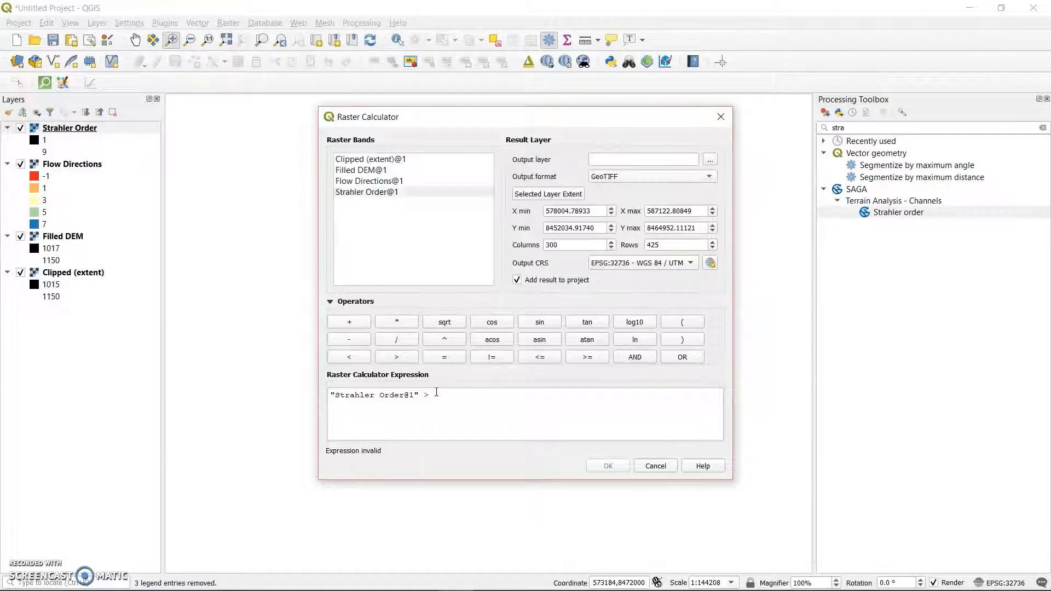
{"action": "type", "text": "3"}
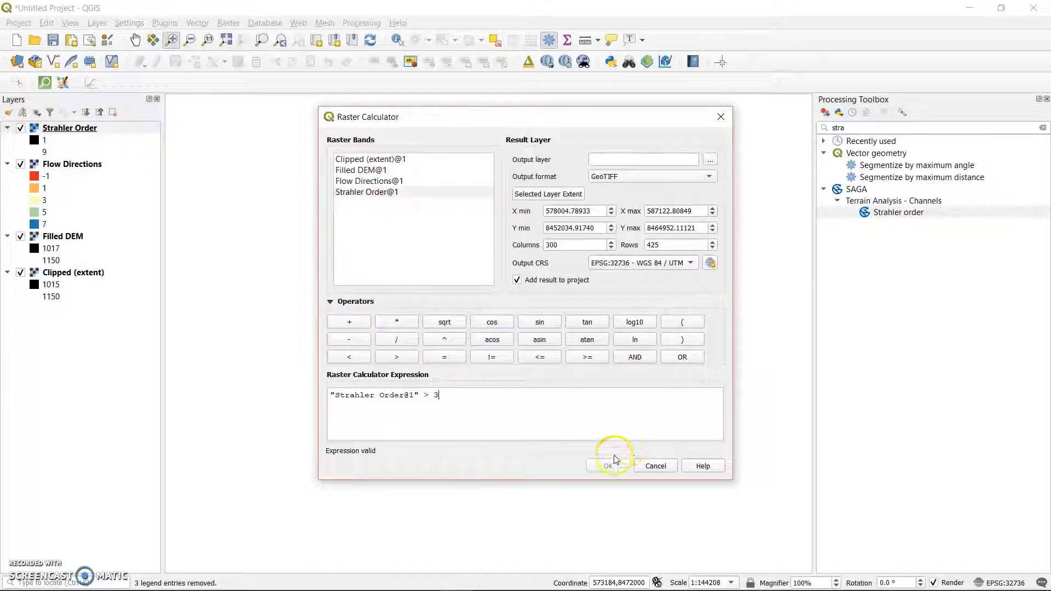
Name the calculator's output Strahler3 in the Desktop's Catchment and Streams folder, run the calculation and dismiss the completion message.
{"action": "left_click", "coordinate": [705, 162]}
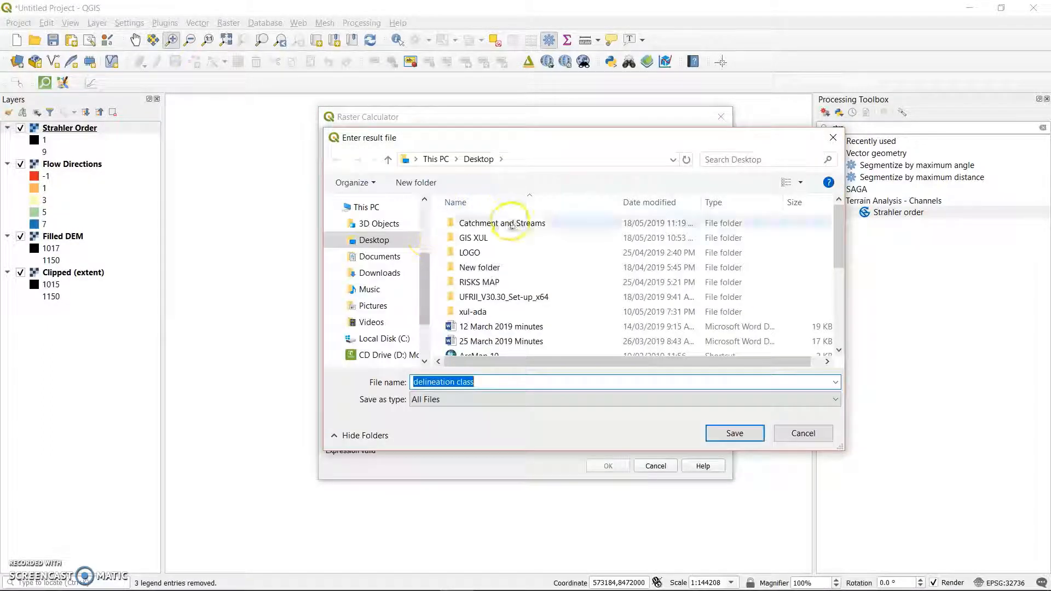
{"action": "left_click", "coordinate": [510, 224]}
{"action": "double_click", "coordinate": [510, 224]}
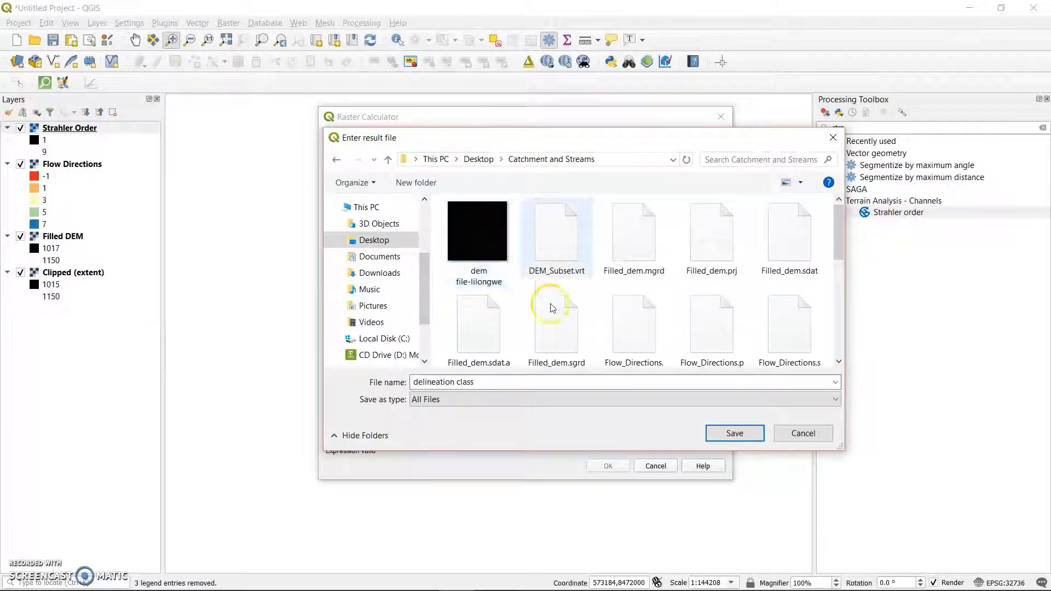
{"action": "double_click", "coordinate": [502, 381]}
{"action": "left_click", "coordinate": [503, 382]}
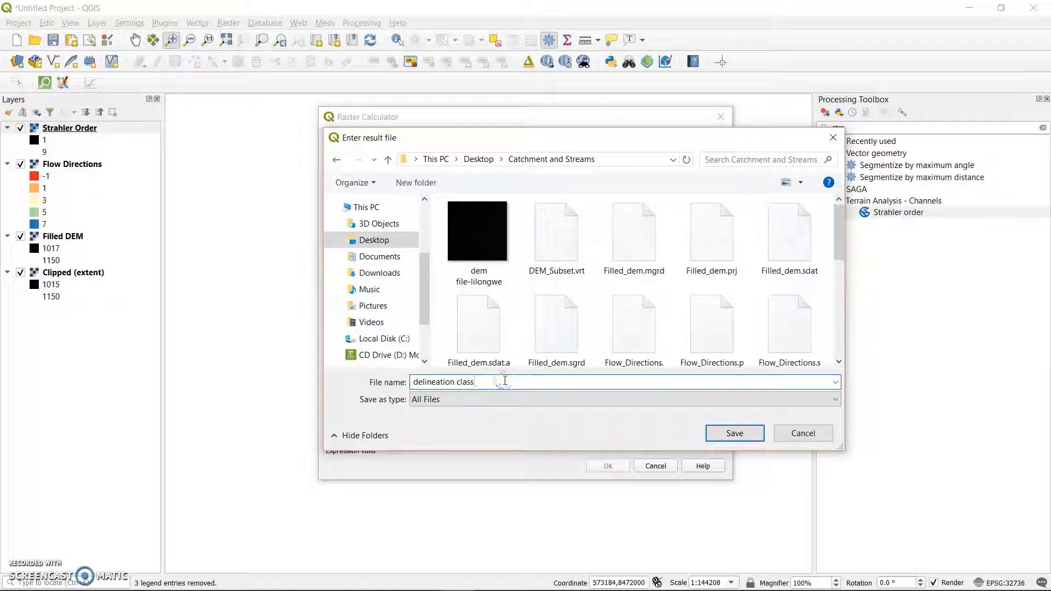
{"action": "key", "text": "BackSpace"}
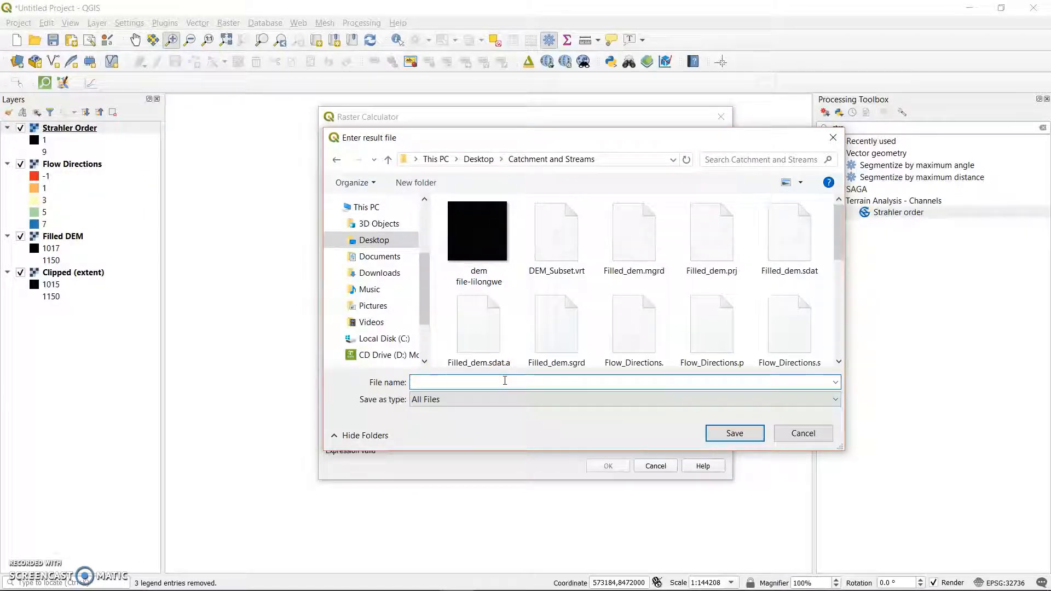
{"action": "type", "text": "Strahler"}
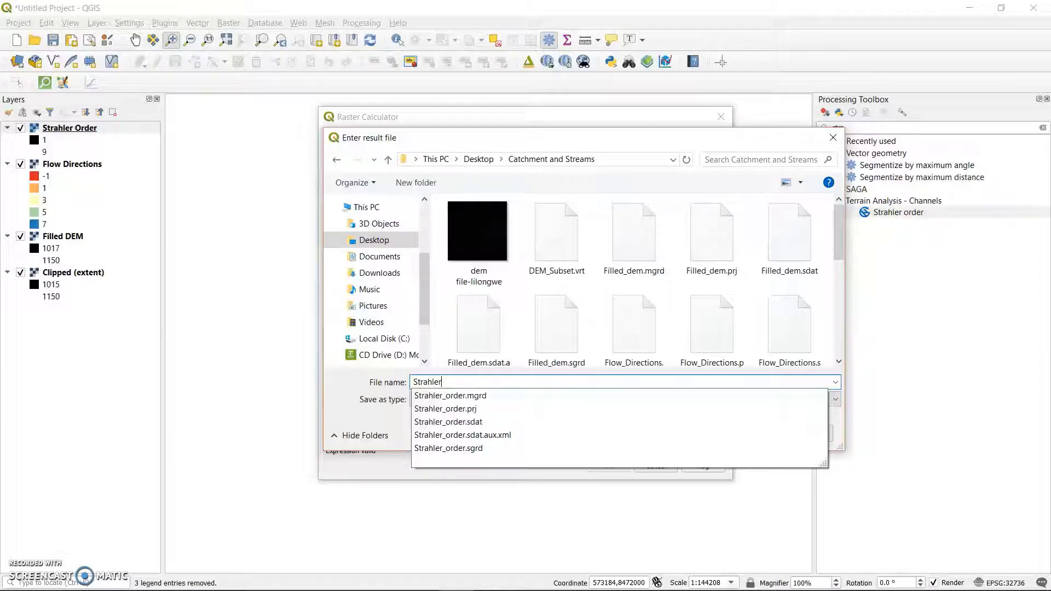
{"action": "type", "text": "3"}
{"action": "left_click", "coordinate": [734, 432]}
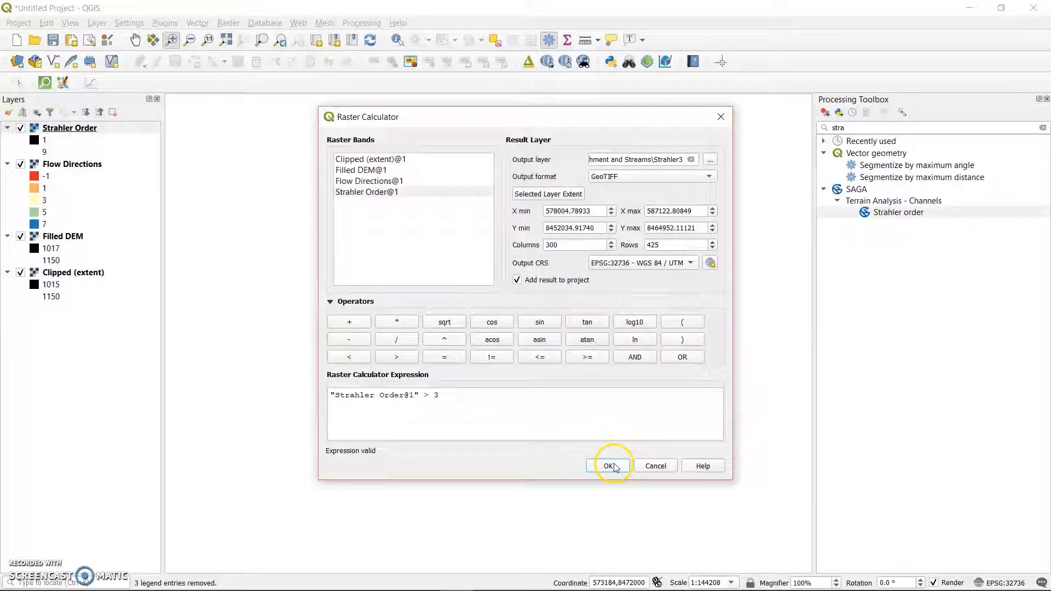
{"action": "left_click", "coordinate": [616, 465]}
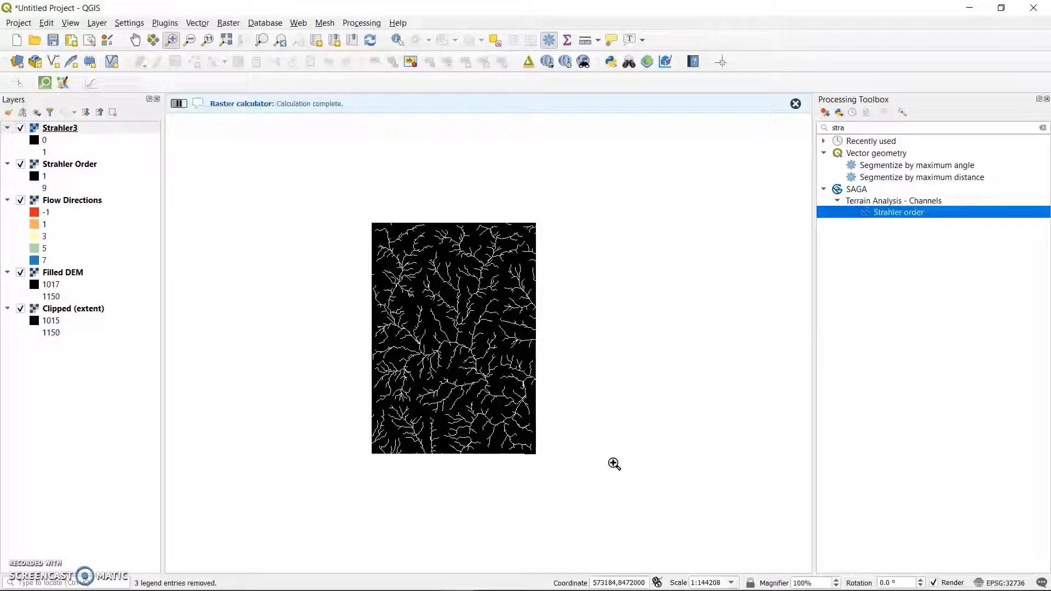
{"action": "left_click", "coordinate": [795, 105]}
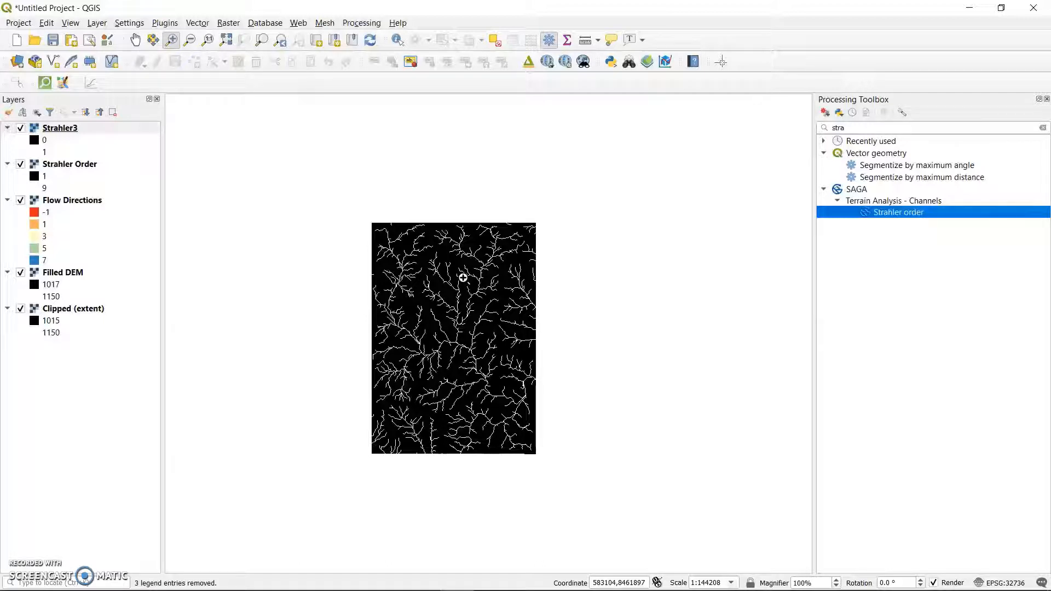
Open the Strahler3 layer's symbology and set its render type to Singleband pseudocolor.
{"action": "left_click", "coordinate": [56, 129]}
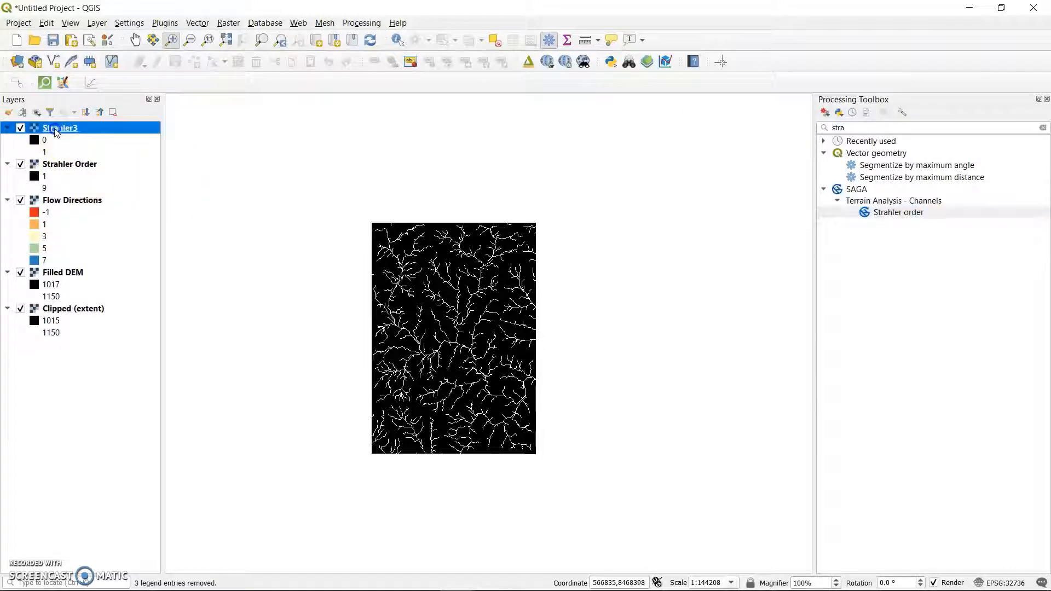
{"action": "double_click", "coordinate": [45, 142]}
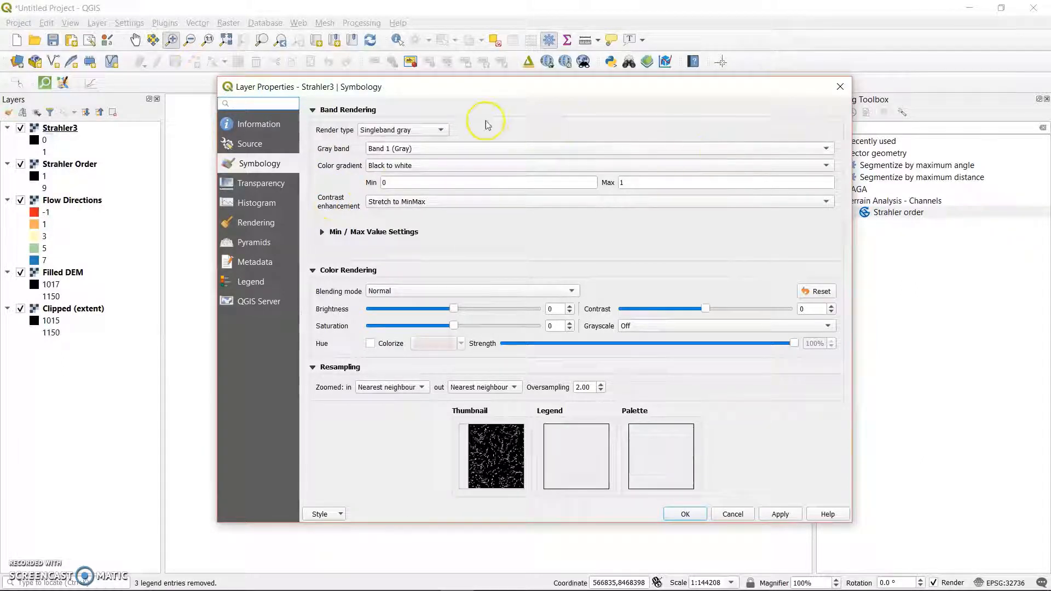
{"action": "left_click", "coordinate": [438, 131]}
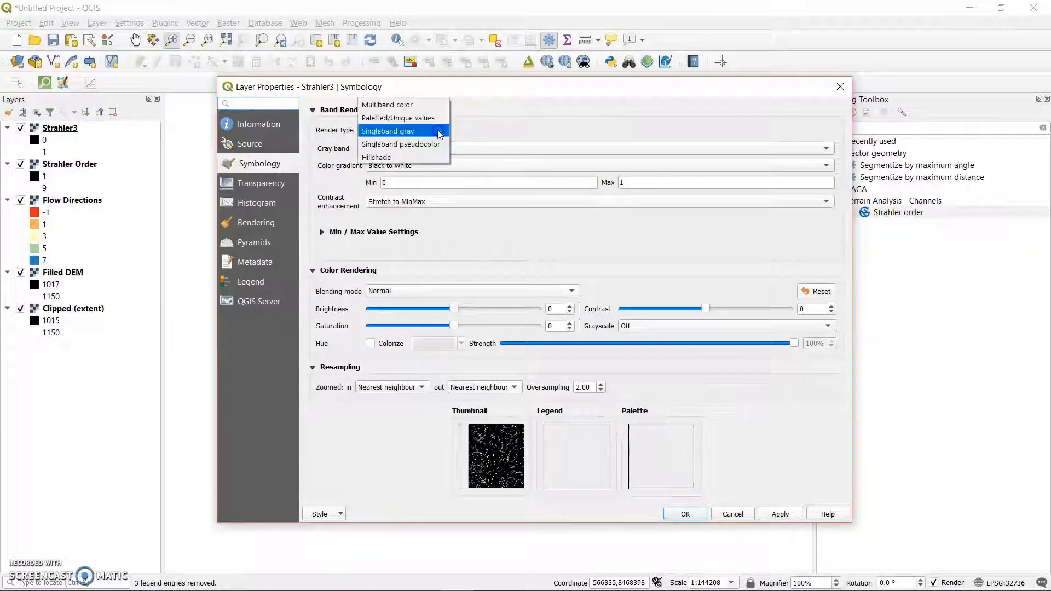
{"action": "left_click", "coordinate": [427, 143]}
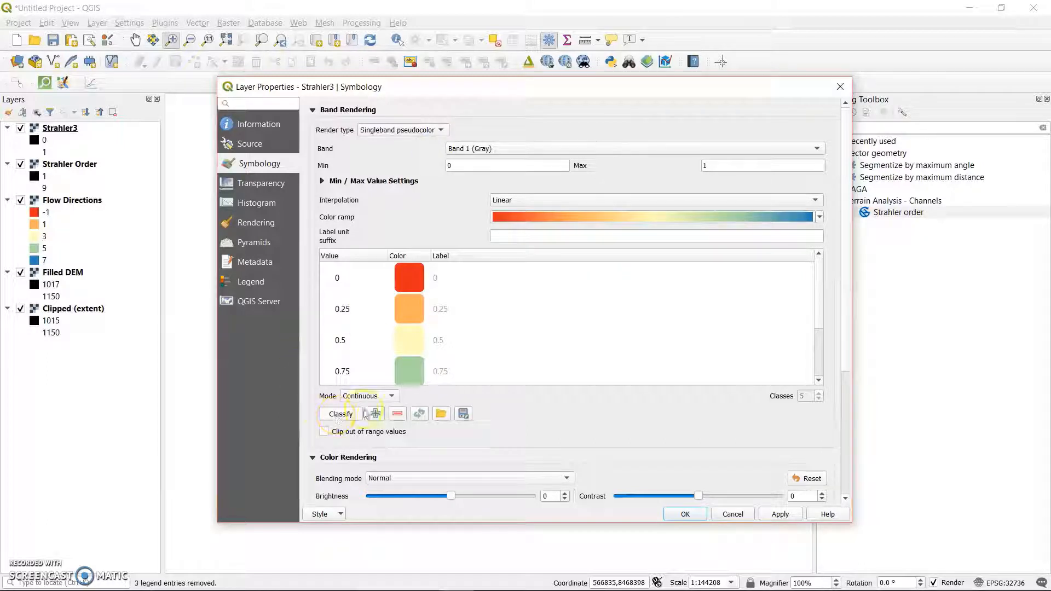
Set the Strahler3 classification mode to Equal Interval with 2 classes.
{"action": "left_click", "coordinate": [391, 395]}
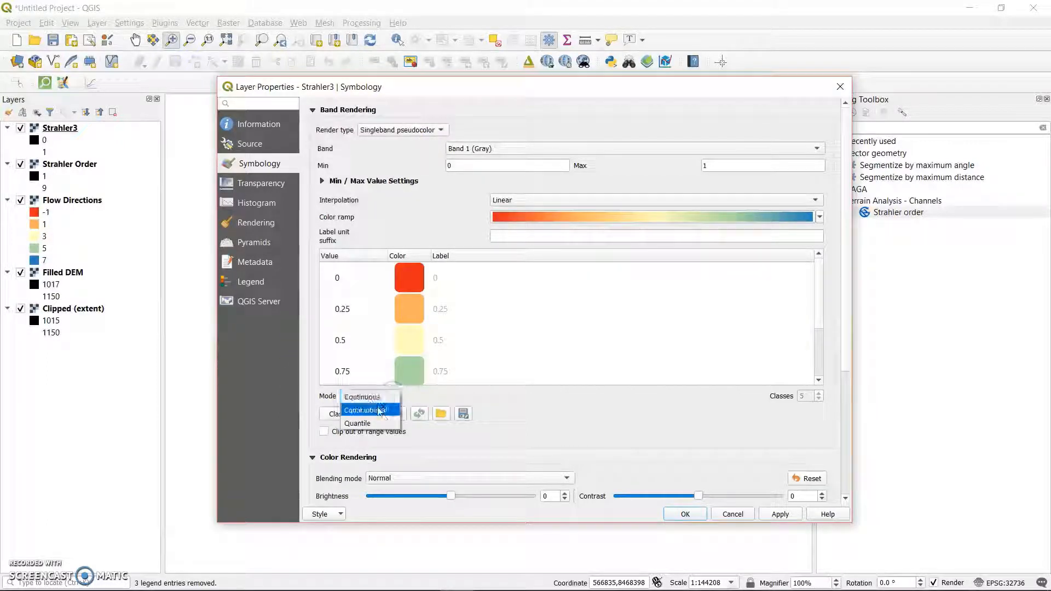
{"action": "left_click", "coordinate": [366, 410]}
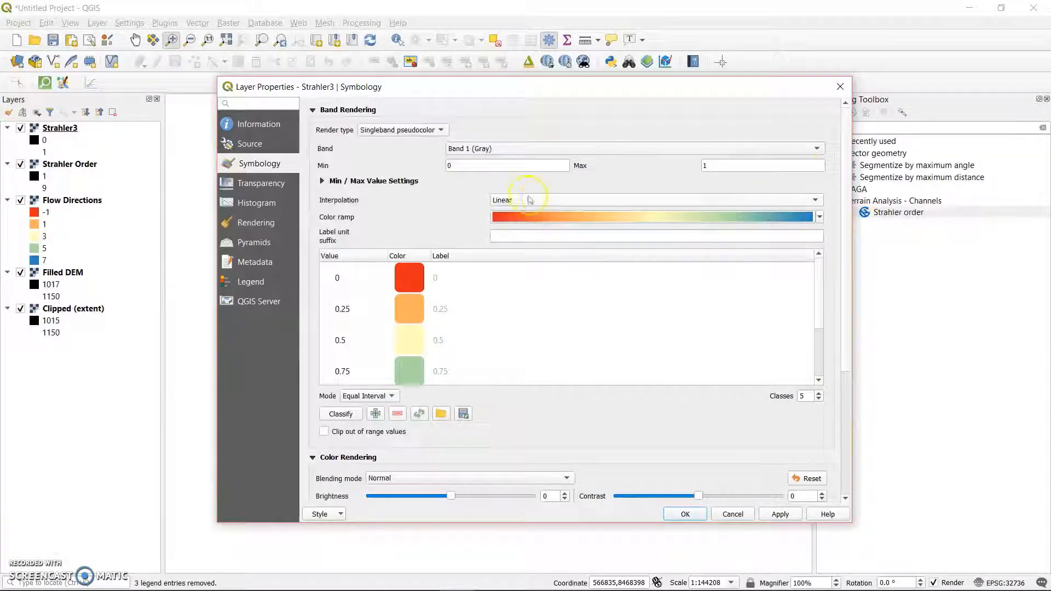
{"action": "left_click", "coordinate": [804, 395]}
{"action": "key", "text": "BackSpace"}
{"action": "type", "text": "2"}
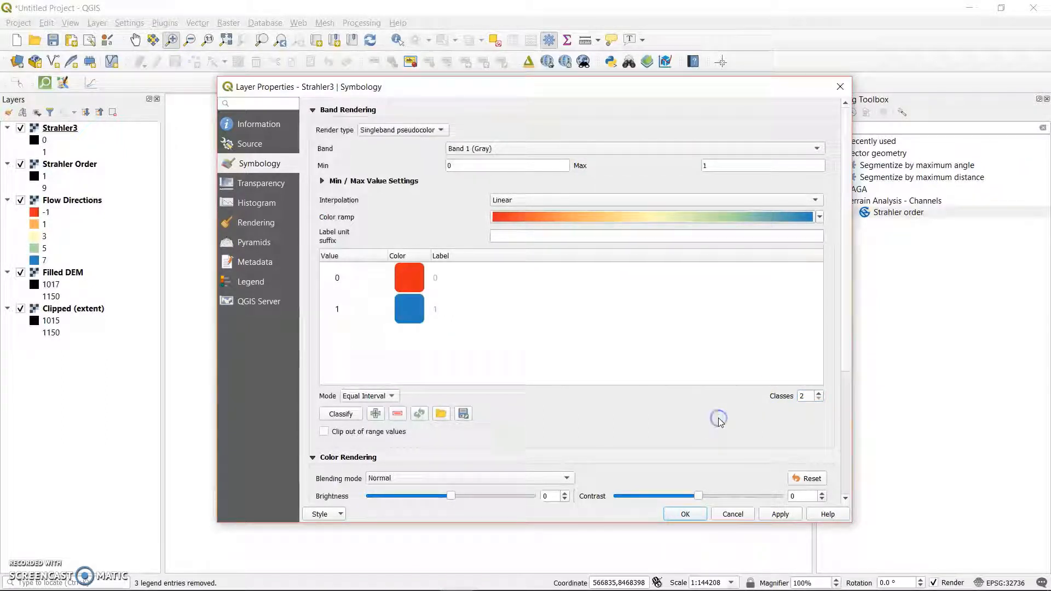
Apply the two-class rendering to Strahler3, recolour its value 0 class to light grey #d7cfd1 and apply the change.
{"action": "left_click", "coordinate": [774, 515]}
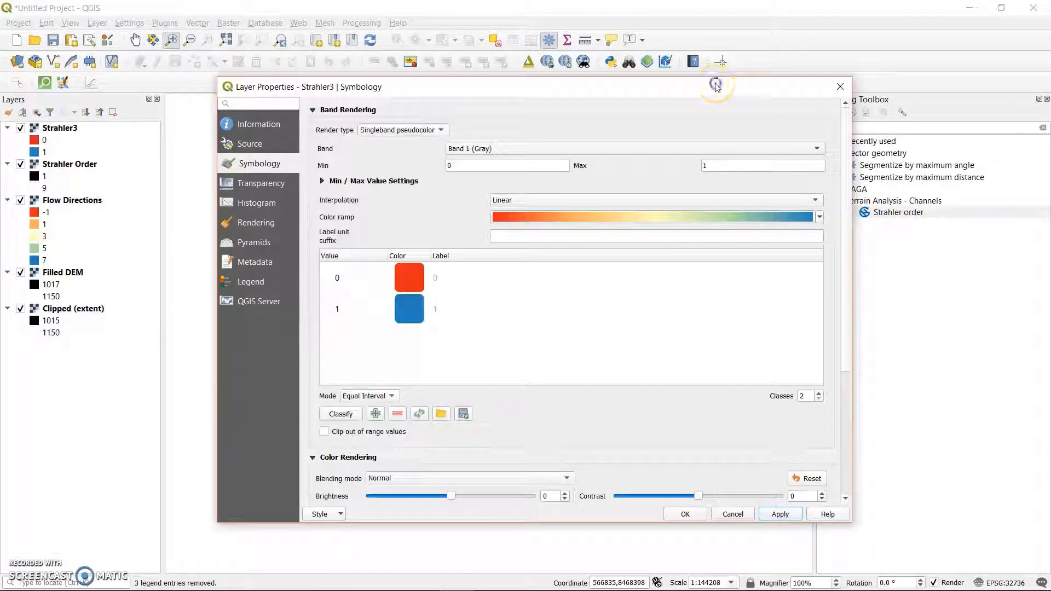
{"action": "left_click_drag", "start_coordinate": [714, 88], "coordinate": [701, 147]}
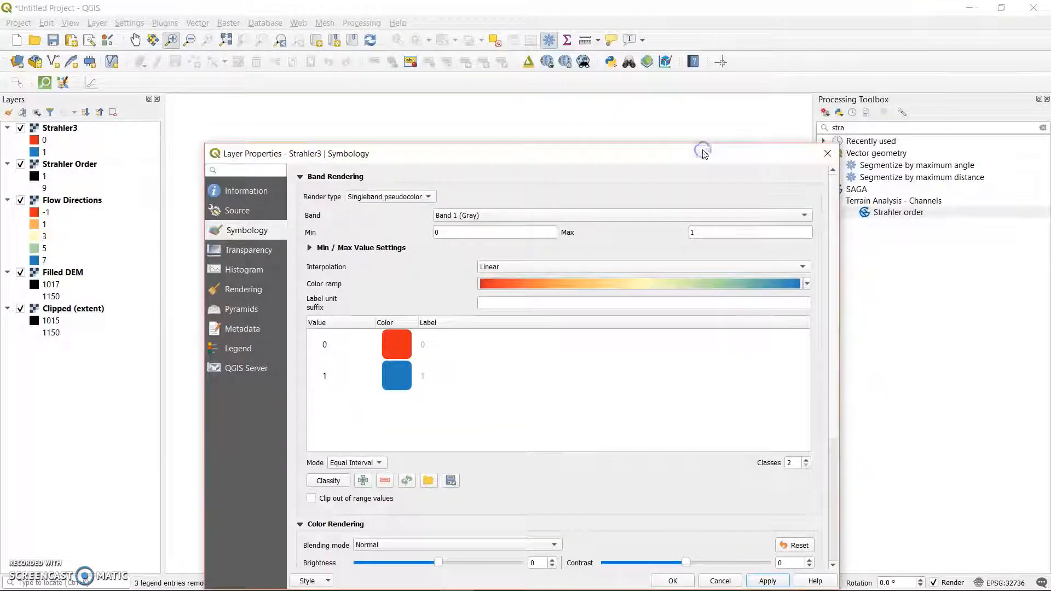
{"action": "left_click", "coordinate": [390, 343]}
{"action": "double_click", "coordinate": [390, 344]}
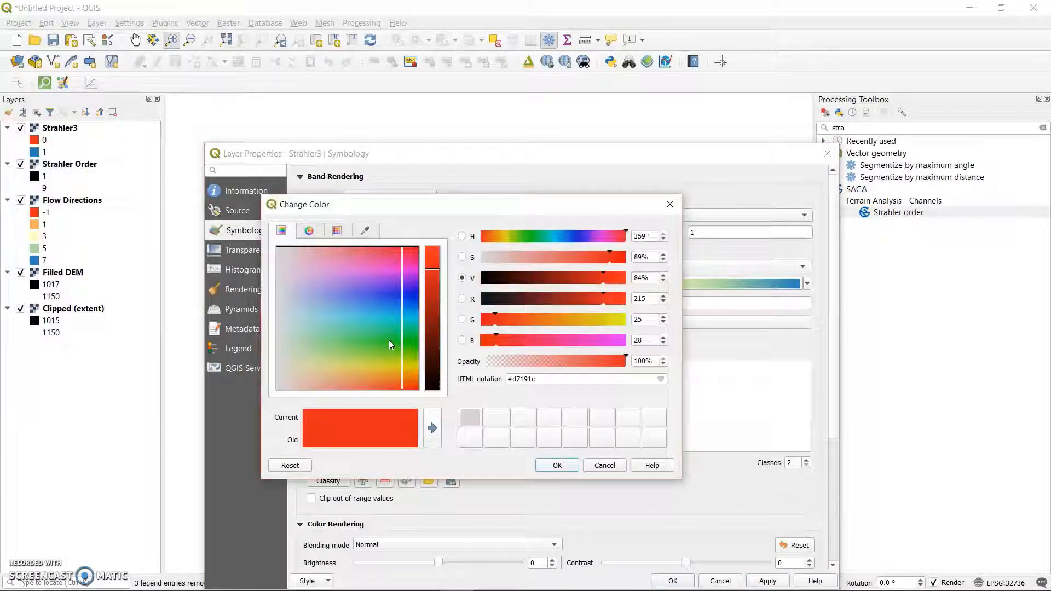
{"action": "left_click", "coordinate": [283, 252]}
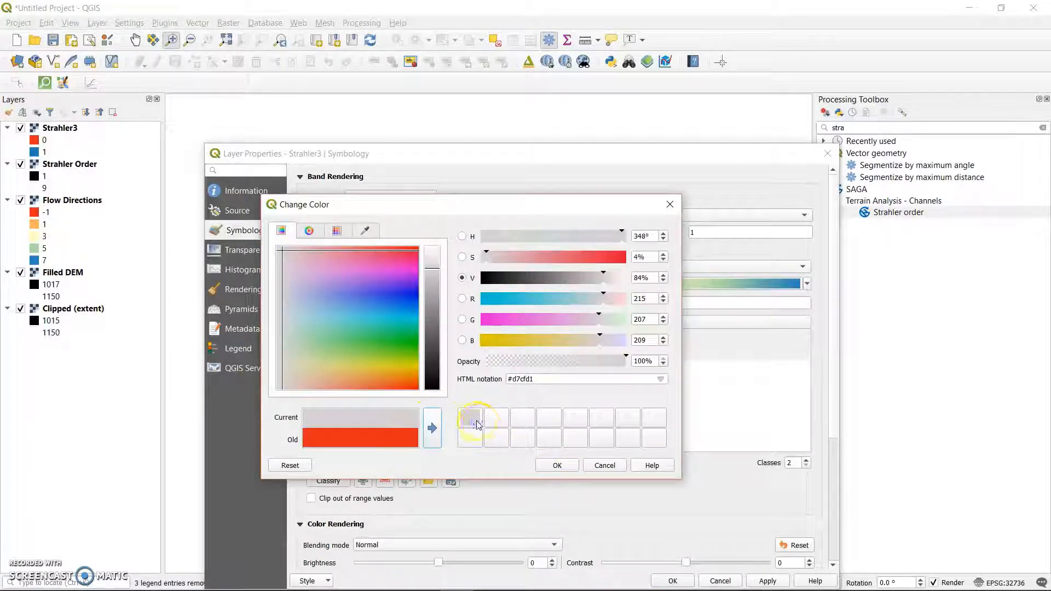
{"action": "left_click", "coordinate": [562, 464]}
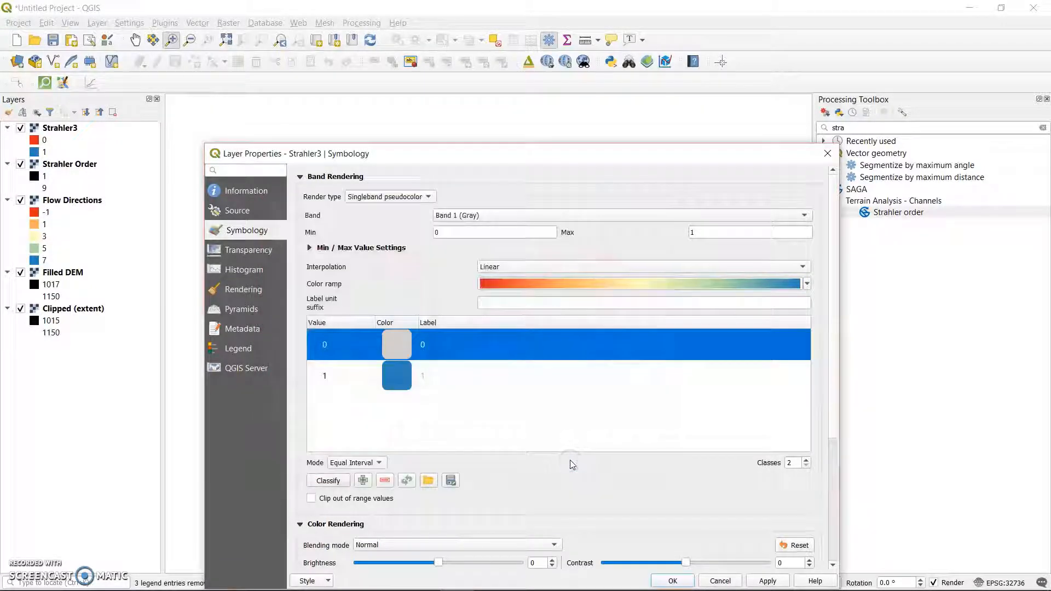
{"action": "left_click", "coordinate": [527, 331]}
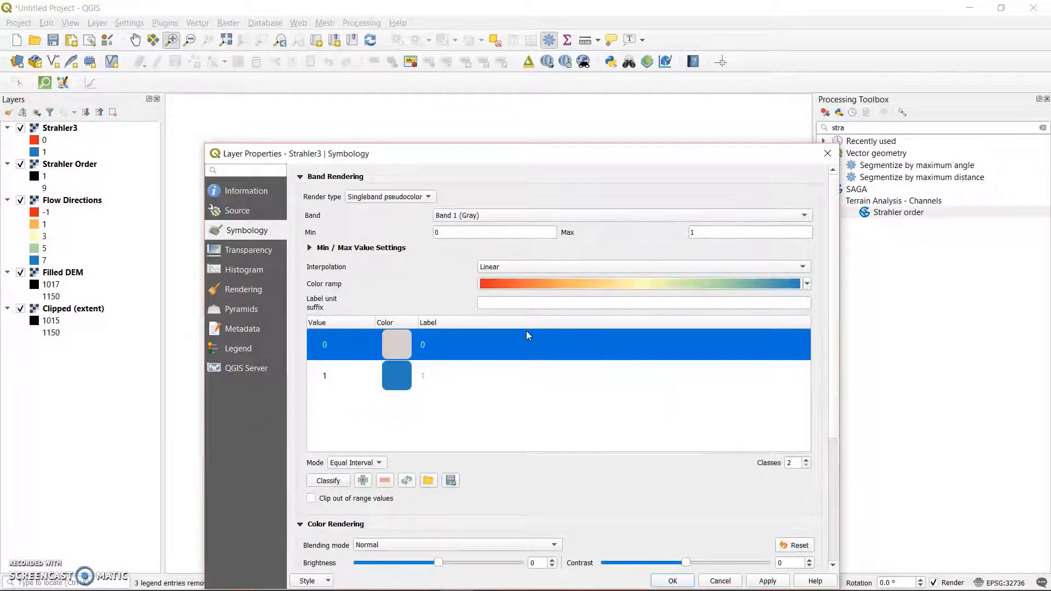
{"action": "left_click", "coordinate": [759, 581]}
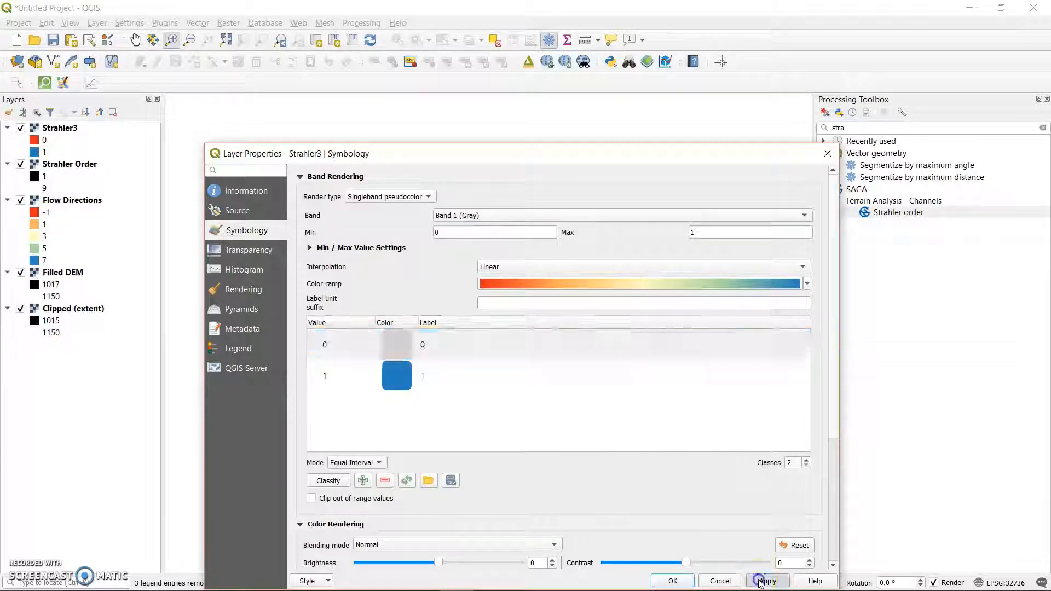
Set the Strahler3 layer's global opacity to 57.6 %, apply it and close the layer properties.
{"action": "left_click", "coordinate": [248, 251]}
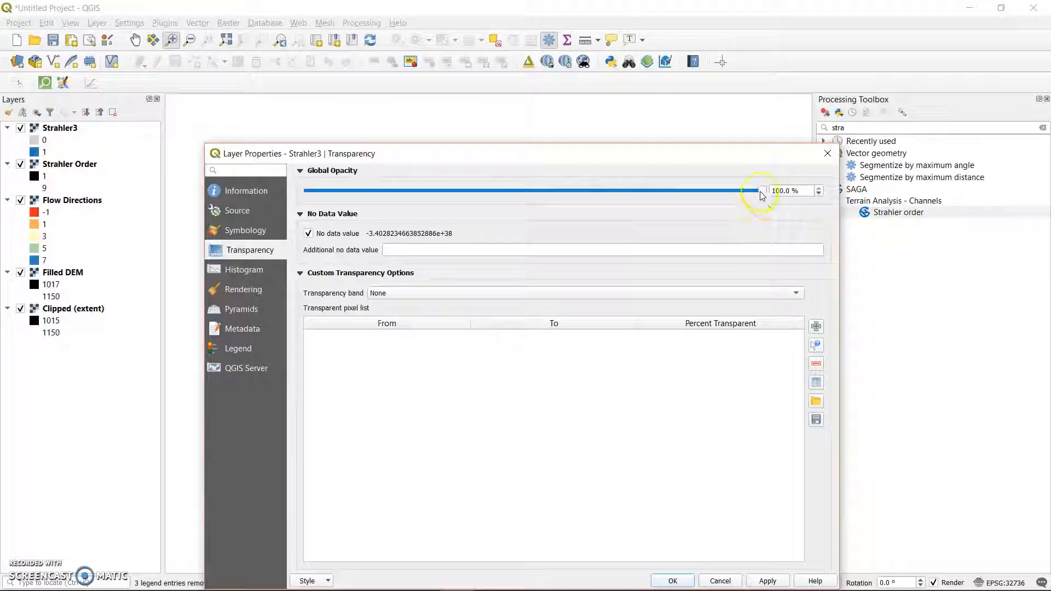
{"action": "left_click_drag", "start_coordinate": [761, 190], "coordinate": [569, 194]}
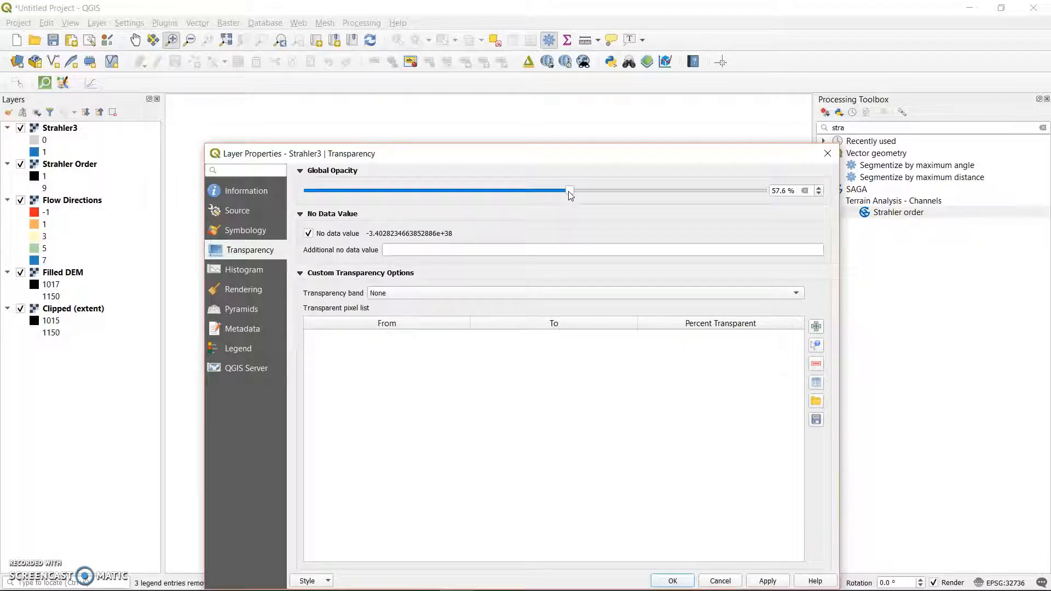
{"action": "left_click_drag", "start_coordinate": [603, 153], "coordinate": [669, 10]}
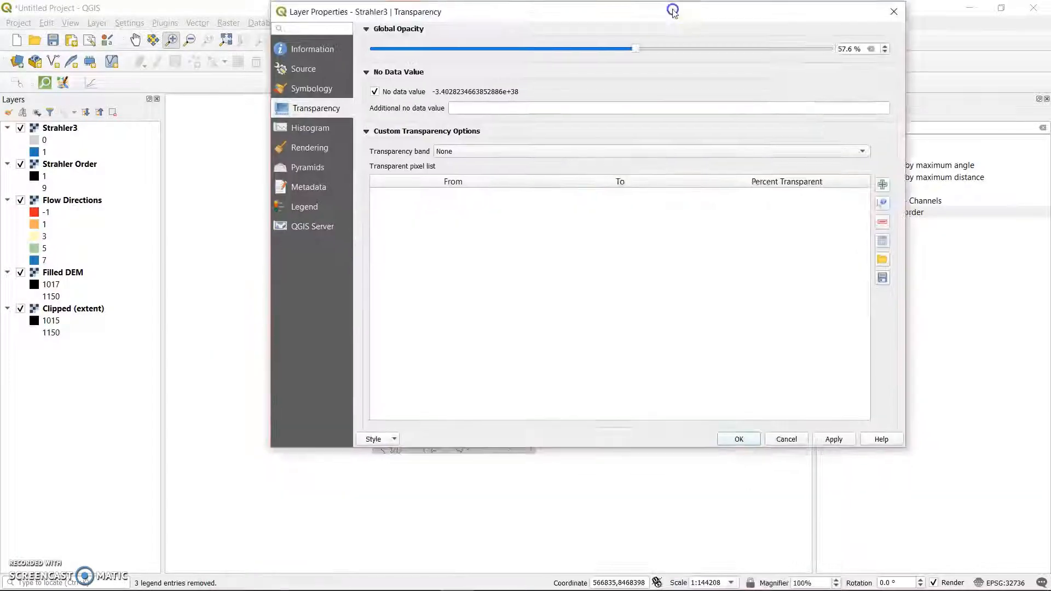
{"action": "left_click", "coordinate": [832, 439]}
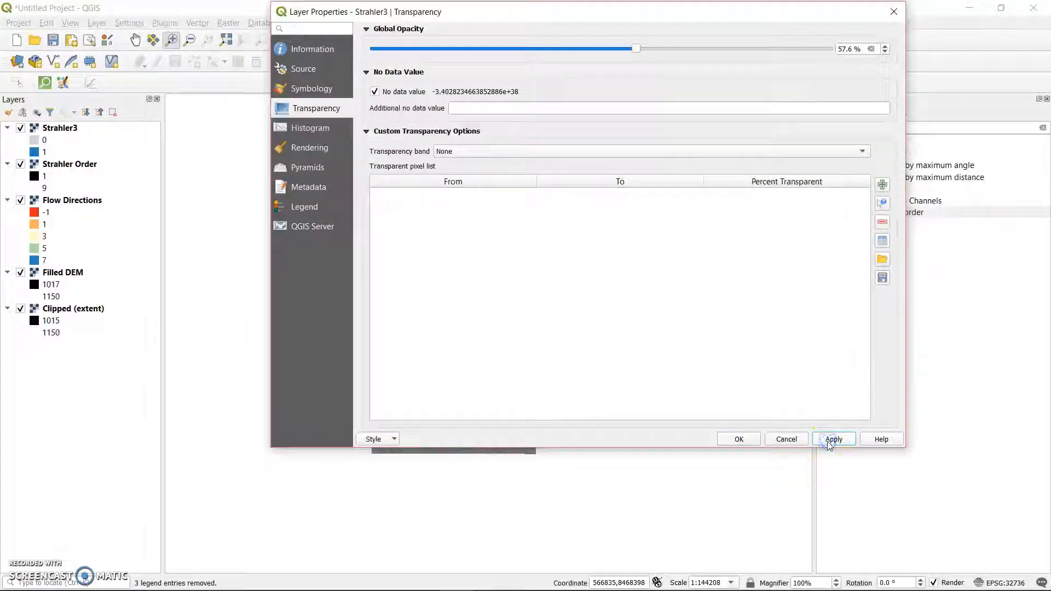
{"action": "left_click", "coordinate": [743, 441]}
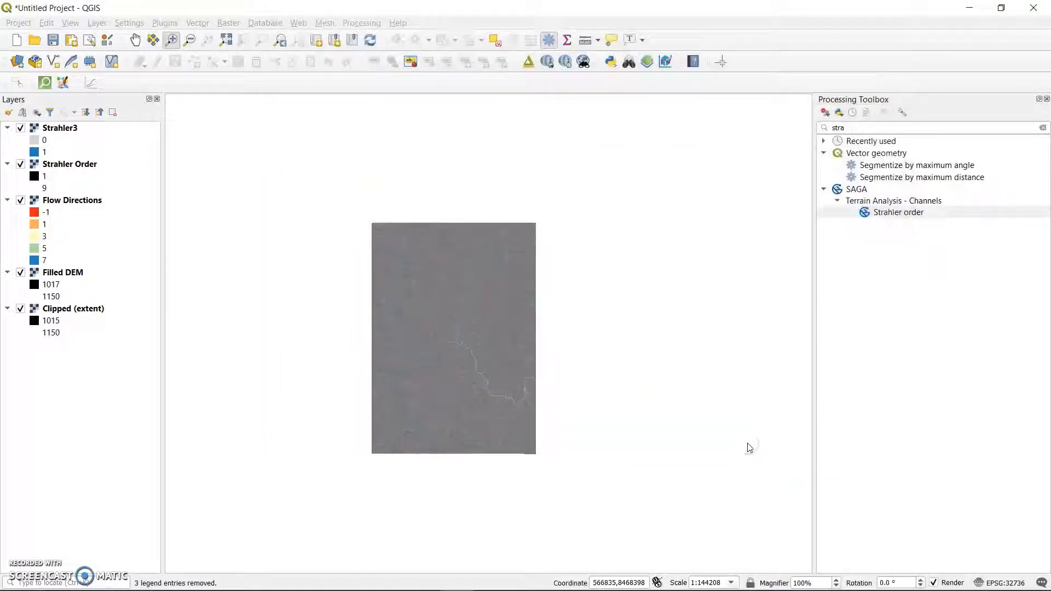
Hide every layer except Strahler3 to view the streams alone, and turn Flow Directions and Strahler Order back on.
{"action": "left_click", "coordinate": [22, 165]}
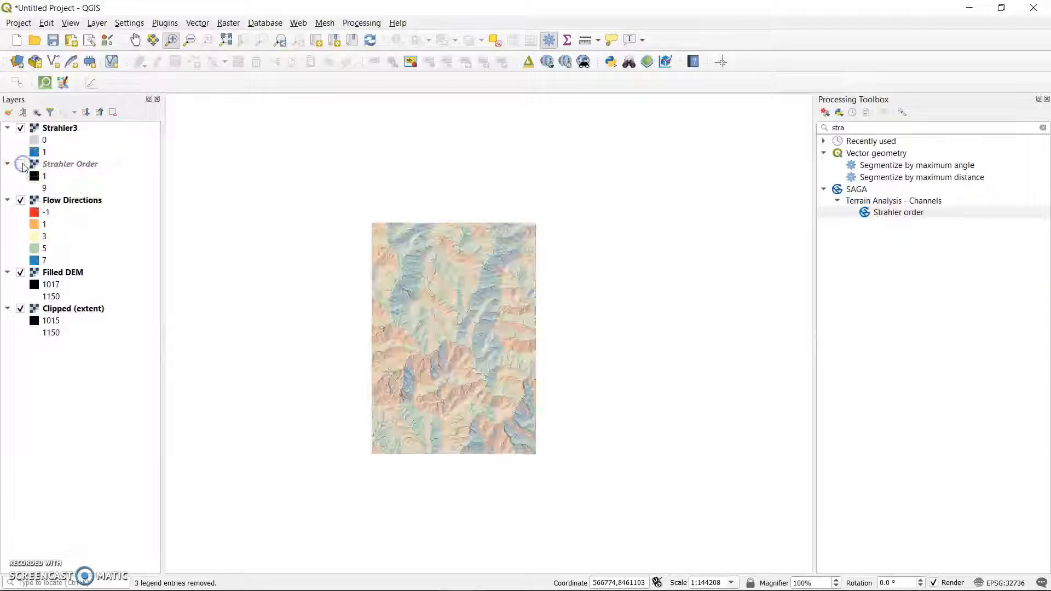
{"action": "left_click", "coordinate": [21, 272]}
{"action": "left_click", "coordinate": [21, 308]}
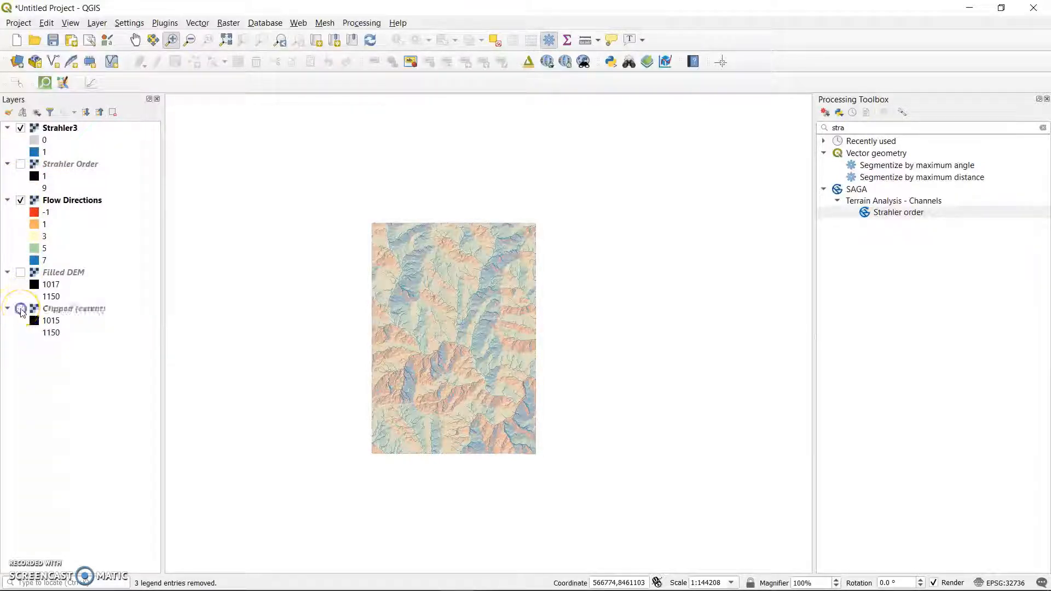
{"action": "left_click", "coordinate": [21, 200]}
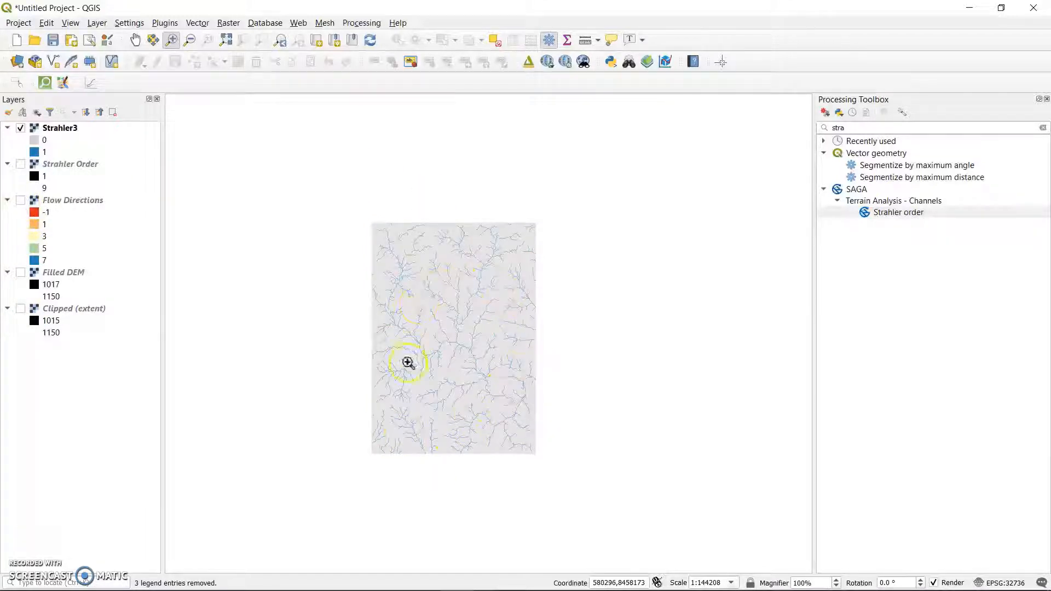
{"action": "left_click", "coordinate": [21, 200]}
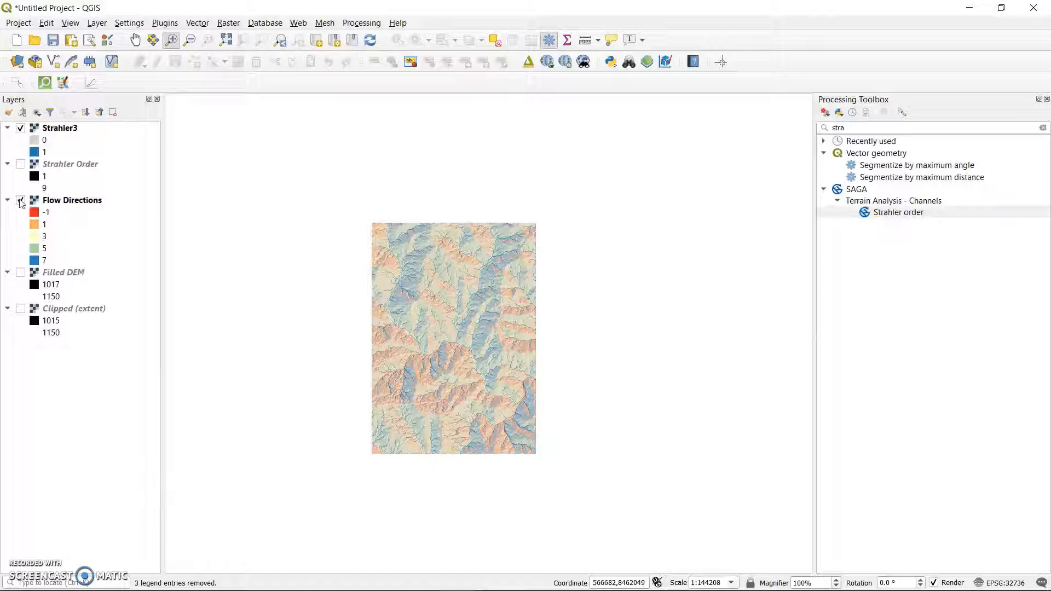
{"action": "left_click", "coordinate": [21, 164]}
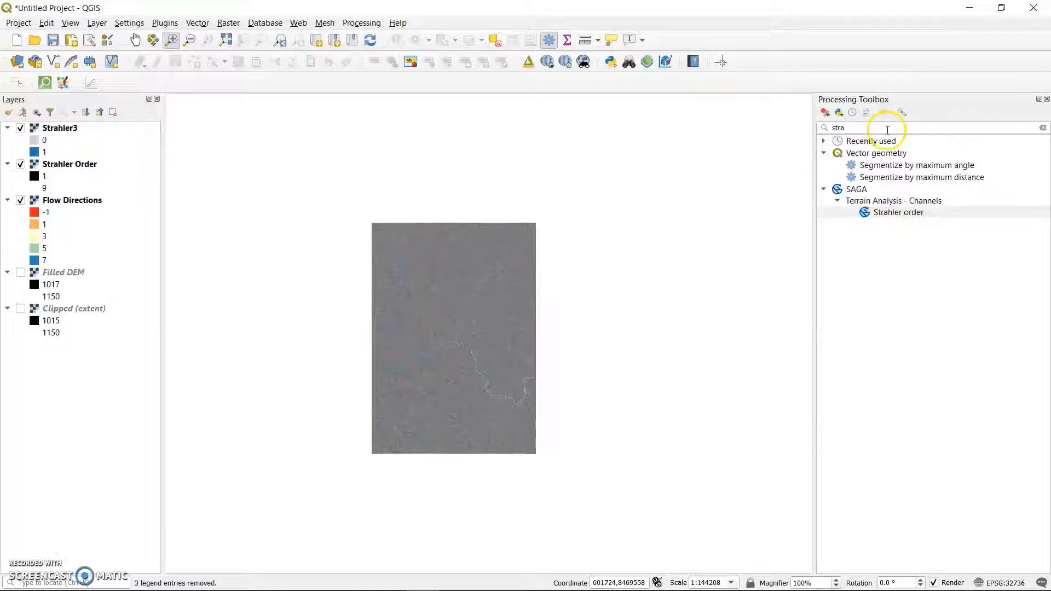
Search the processing tools for "chan" and open SAGA's Channel network and drainage basins tool.
{"action": "left_click", "coordinate": [858, 127]}
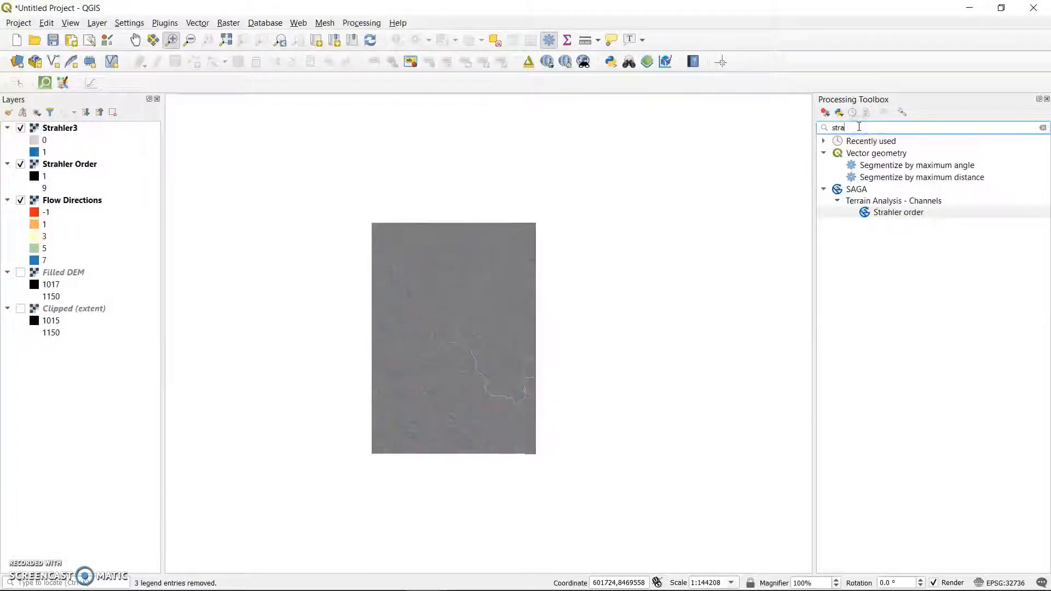
{"action": "key", "text": "BackSpace"}
{"action": "key", "text": "BackSpace"}
{"action": "key", "text": "BackSpace"}
{"action": "key", "text": "BackSpace"}
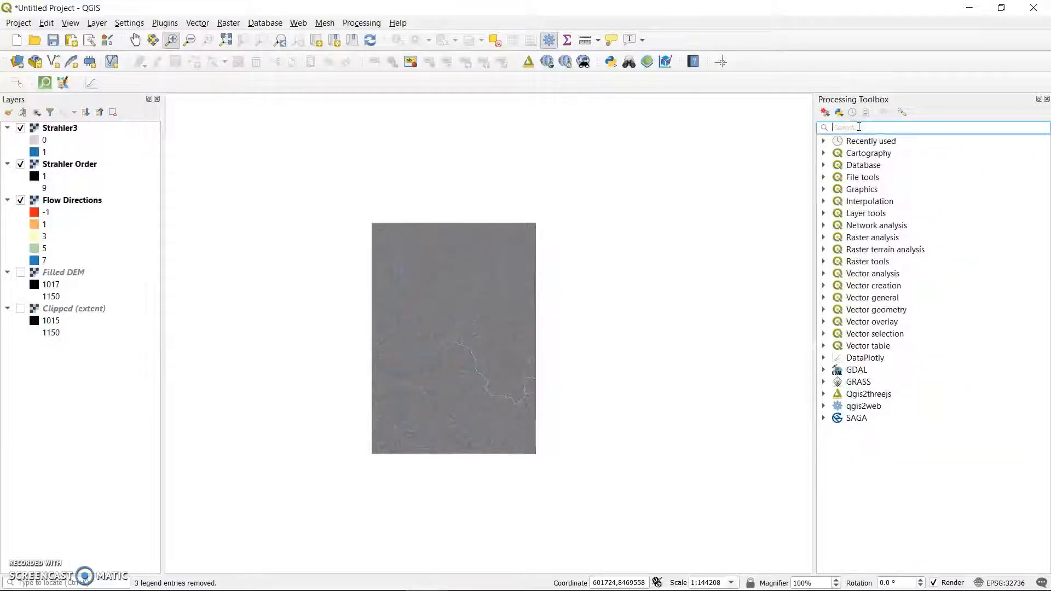
{"action": "type", "text": "chan"}
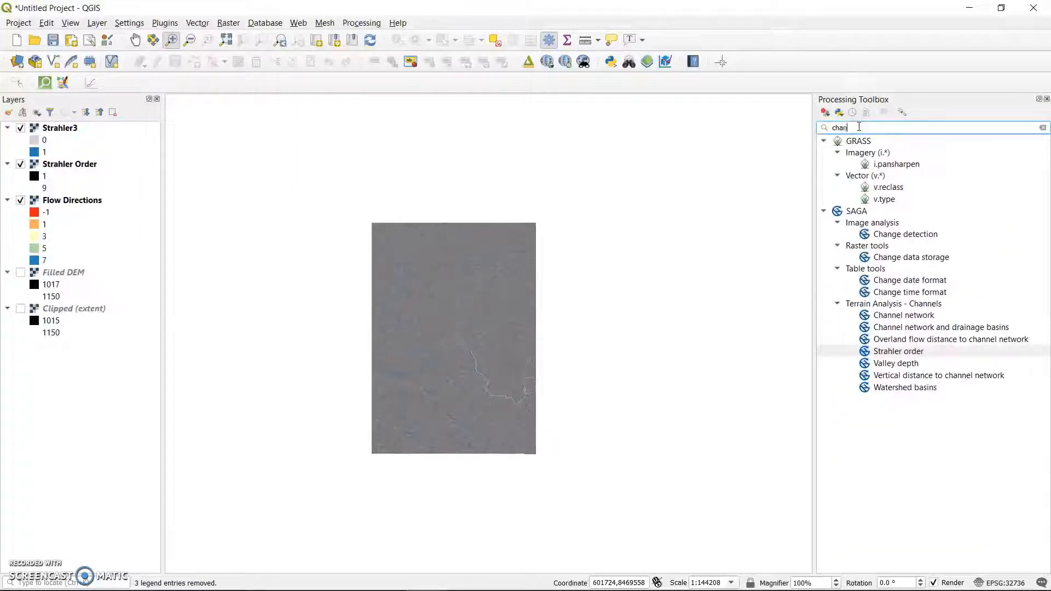
{"action": "type", "text": "e"}
{"action": "key", "text": "BackSpace"}
{"action": "key", "text": "BackSpace"}
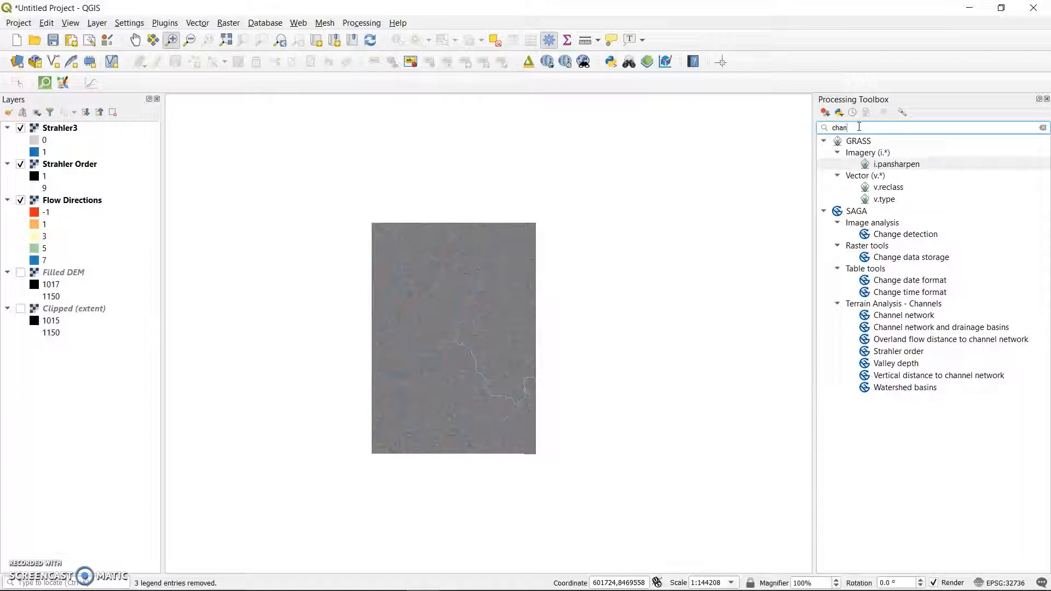
{"action": "double_click", "coordinate": [939, 327]}
Use Filled DEM as the elevation input of the Channel Network and Drainage Basins tool.
{"action": "left_click", "coordinate": [623, 234]}
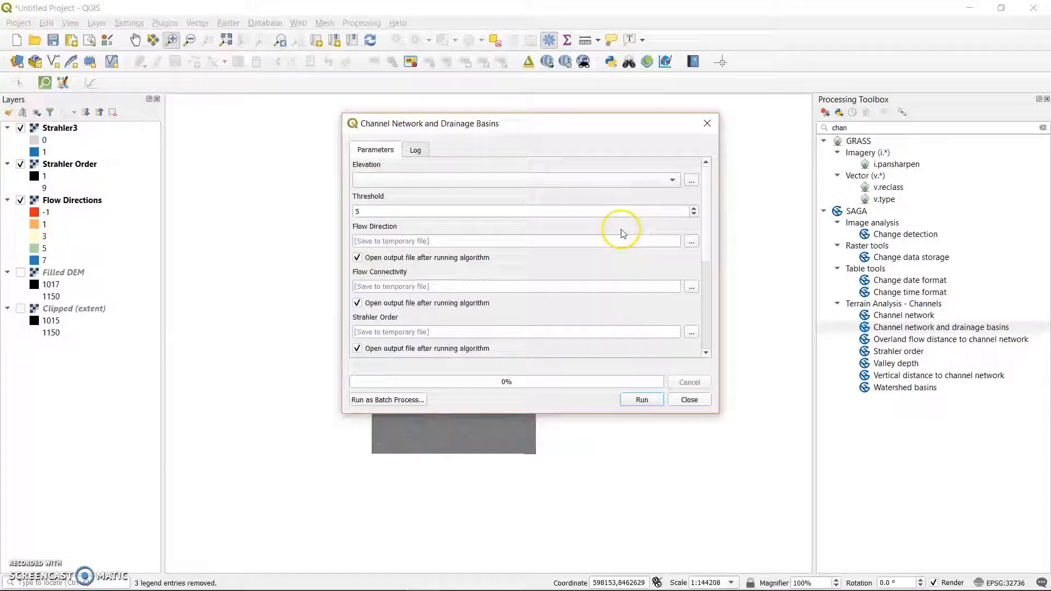
{"action": "left_click", "coordinate": [670, 179]}
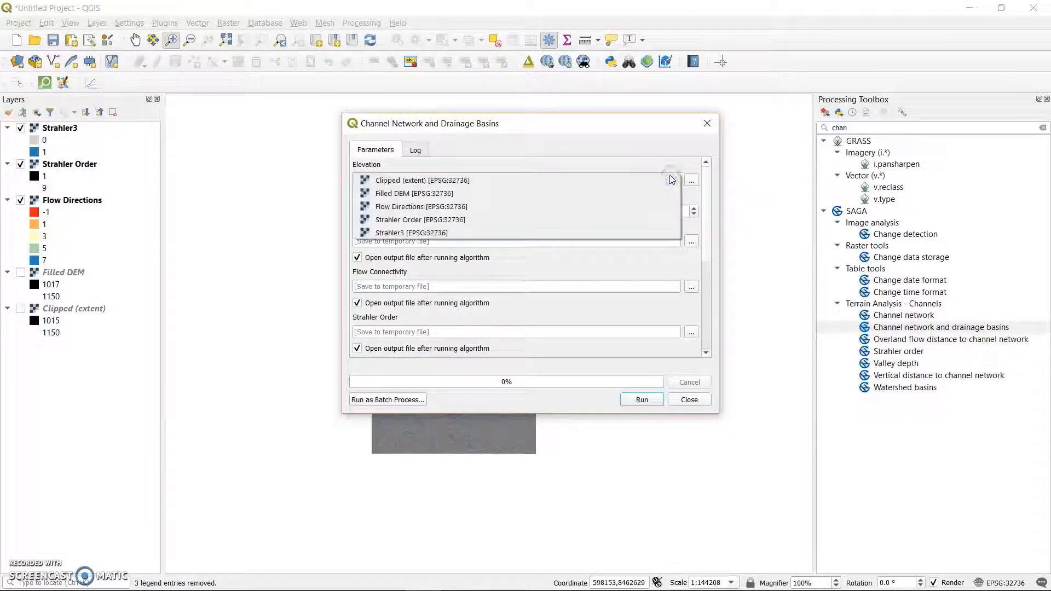
{"action": "left_click", "coordinate": [507, 193]}
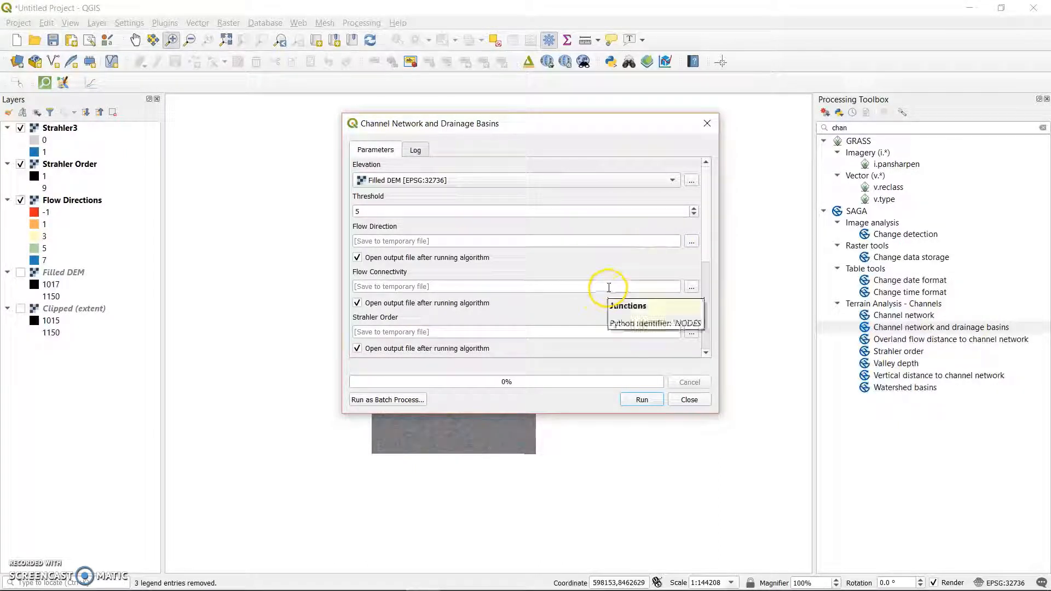
Turn off opening the Strahler Order, Flow Connectivity and Flow Direction outputs after the algorithm runs.
{"action": "left_click", "coordinate": [706, 245]}
{"action": "left_click_drag", "start_coordinate": [706, 245], "coordinate": [708, 298]}
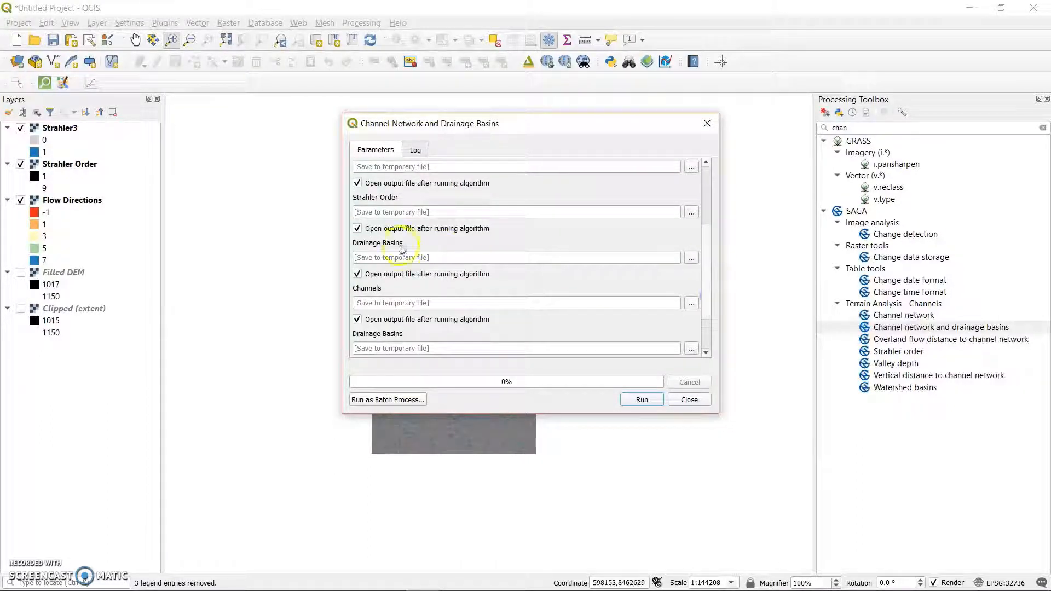
{"action": "left_click", "coordinate": [358, 228]}
{"action": "left_click", "coordinate": [357, 183]}
{"action": "left_click_drag", "start_coordinate": [703, 265], "coordinate": [703, 224]}
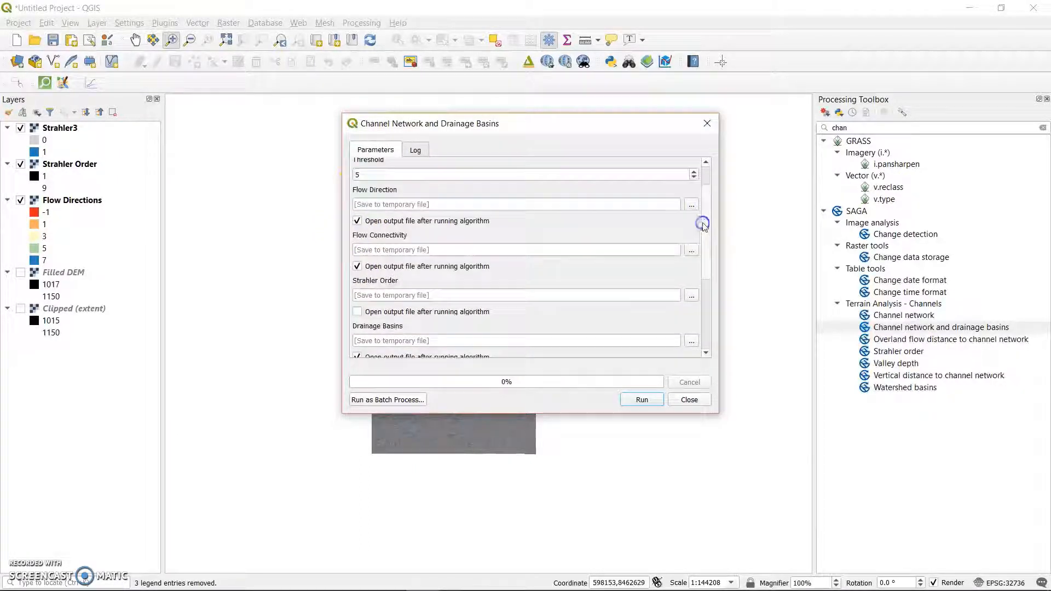
{"action": "left_click", "coordinate": [357, 265]}
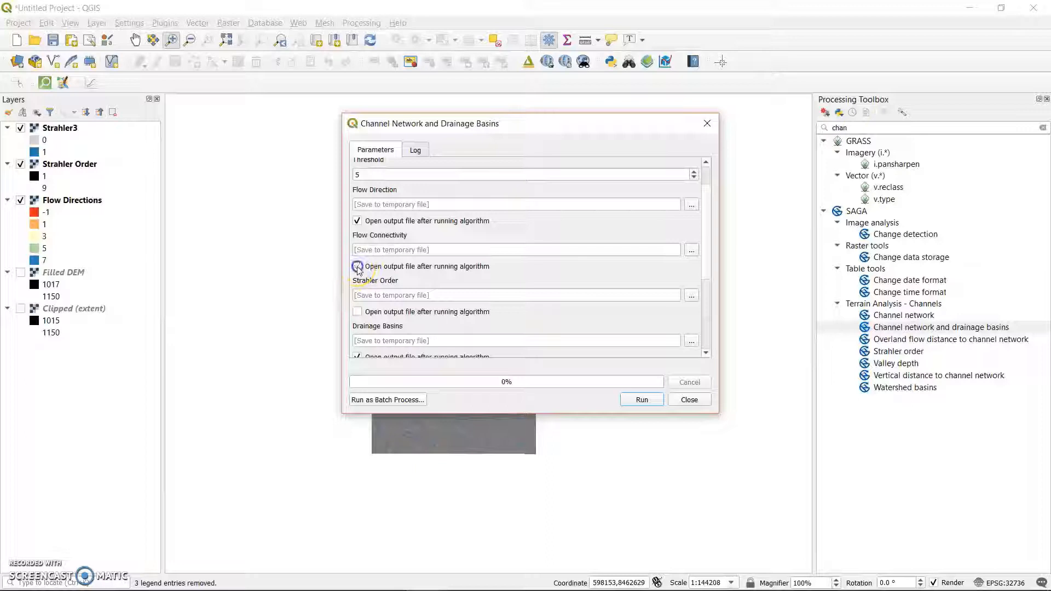
{"action": "left_click", "coordinate": [357, 221]}
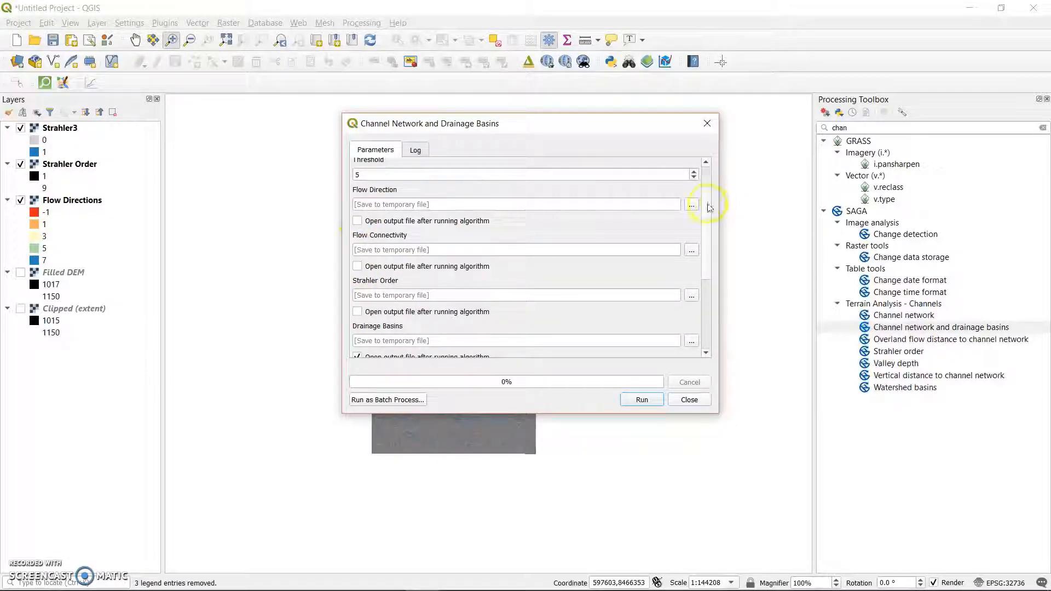
{"action": "left_click_drag", "start_coordinate": [707, 205], "coordinate": [714, 279]}
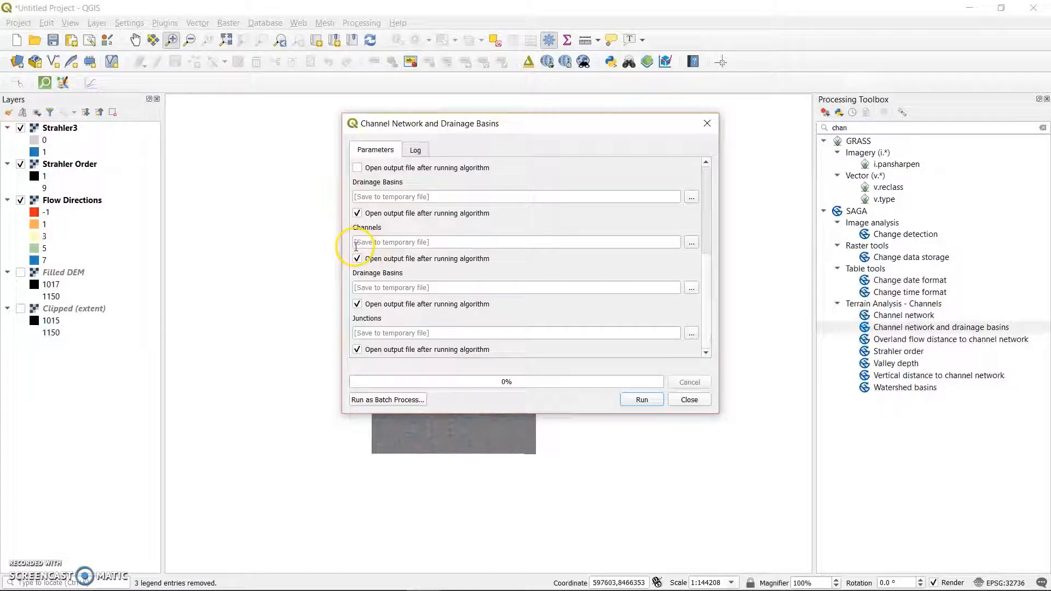